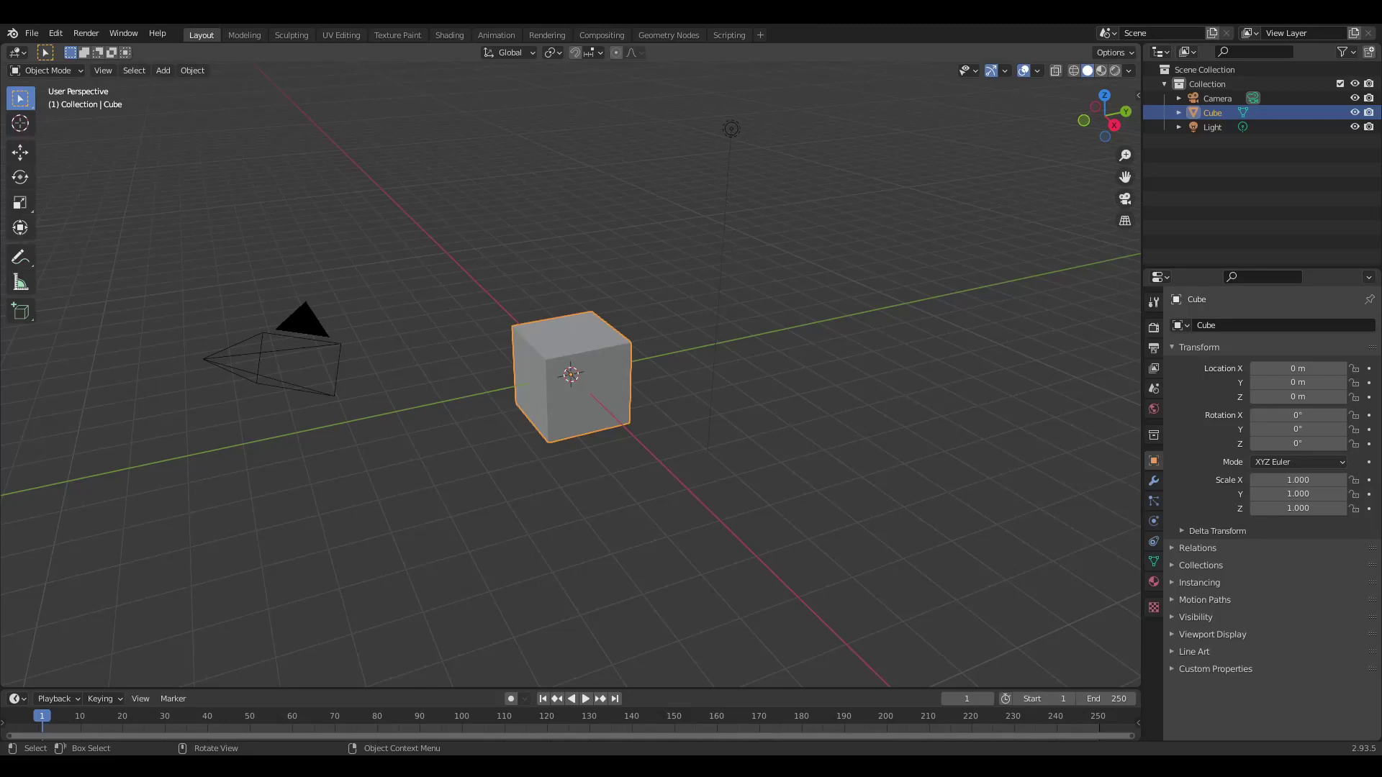
pyautogui.click(287, 558)
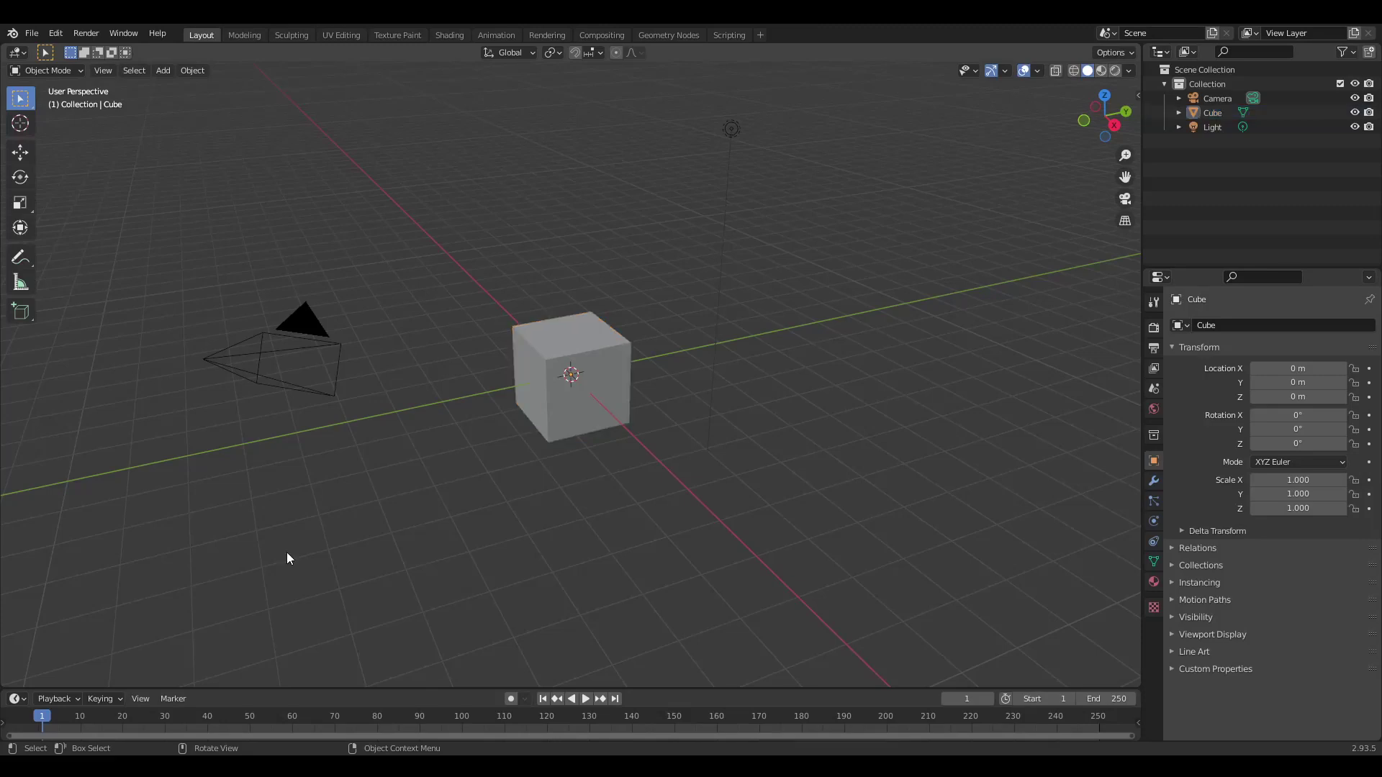
pyautogui.scroll(2, 287, 558)
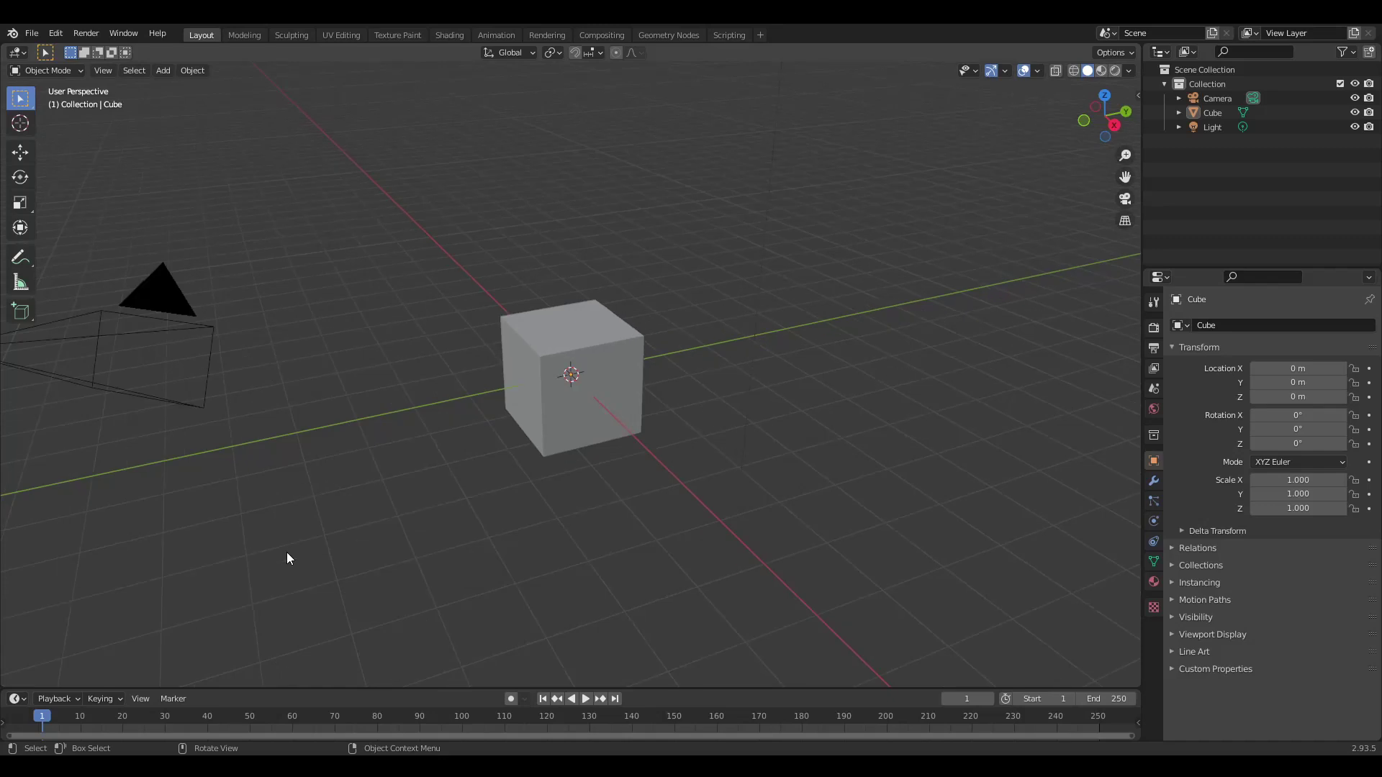
pyautogui.scroll(-2, 460, 343)
pyautogui.press('KP_1')
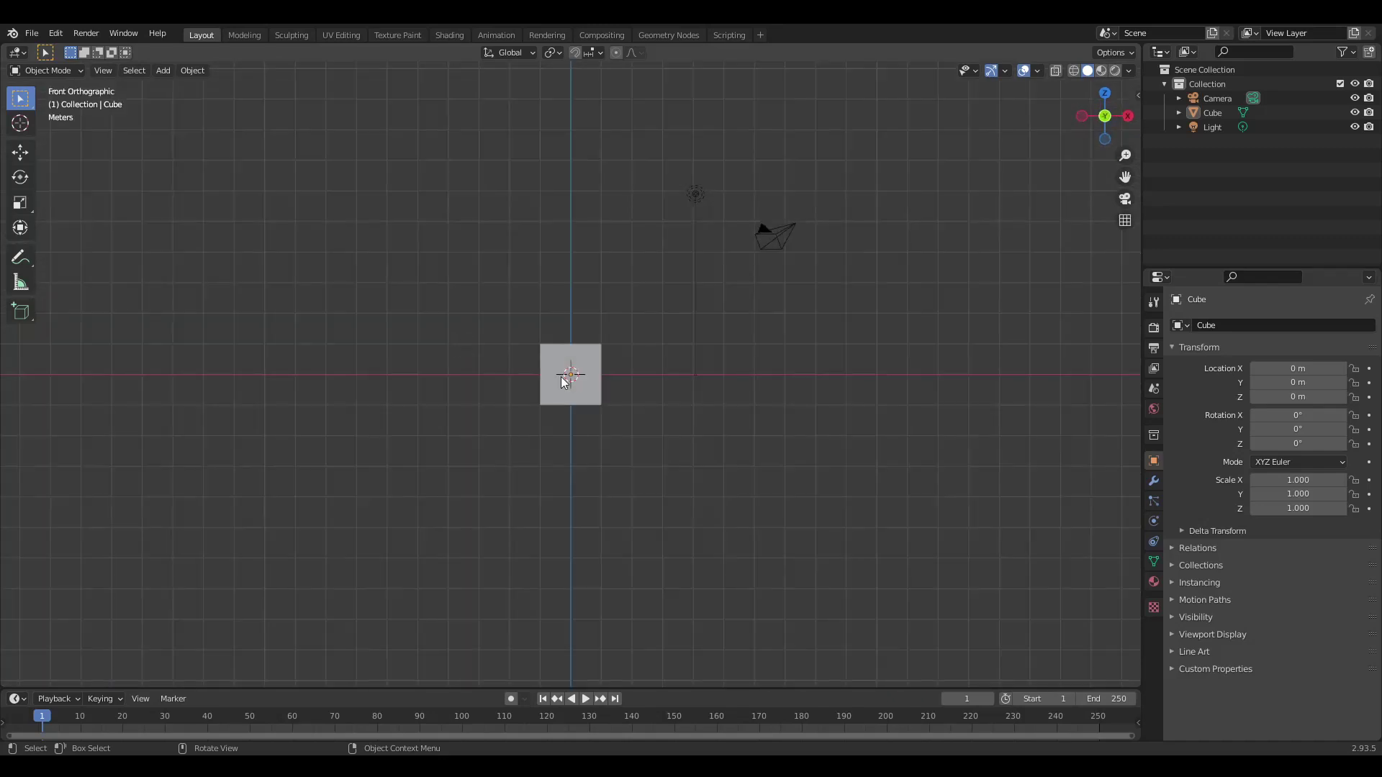
pyautogui.keyDown('shift'); pyautogui.moveTo(639, 406); pyautogui.dragTo(645, 478, button='middle'); pyautogui.keyUp('shift')
pyautogui.scroll(3, 645, 478)
pyautogui.keyDown('shift'); pyautogui.moveTo(174, 223); pyautogui.dragTo(256, 186, button='middle'); pyautogui.keyUp('shift')
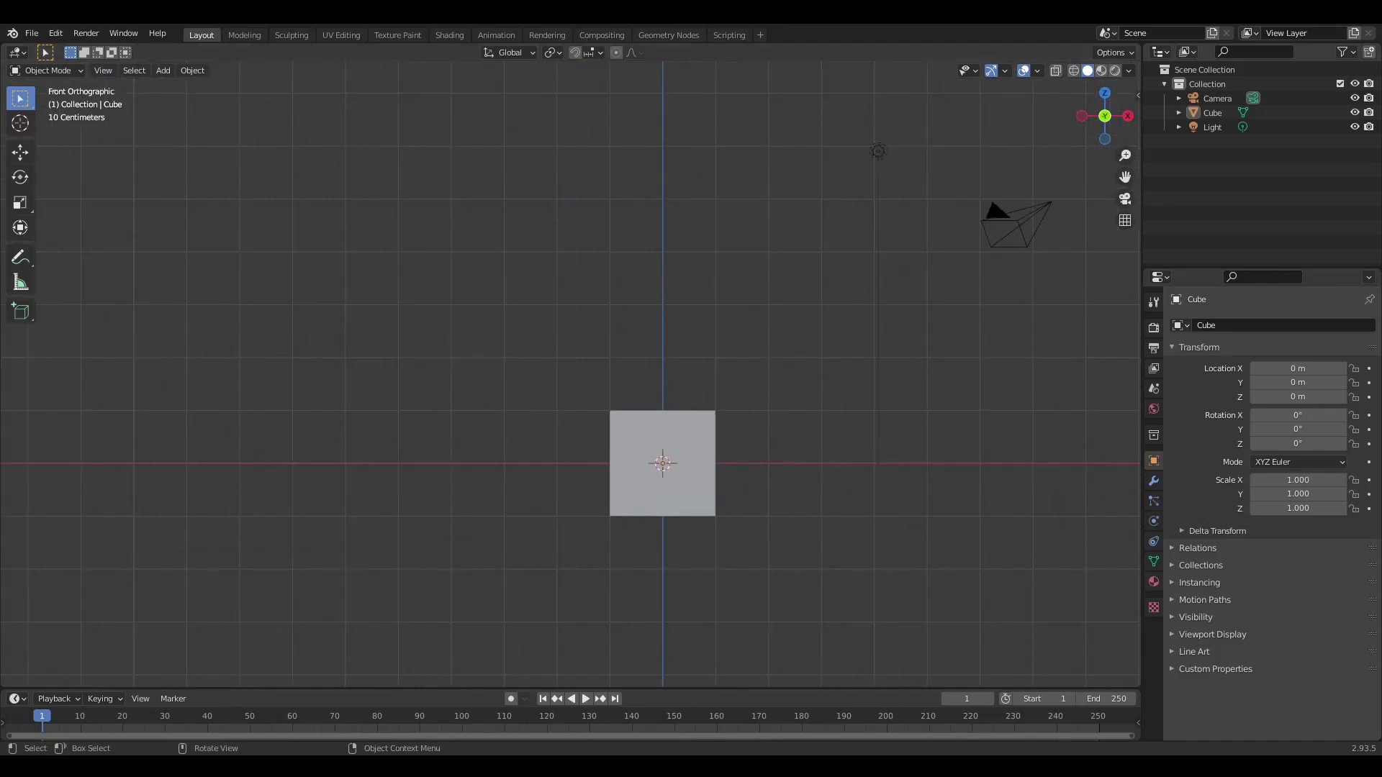
# Step: Open the blocky character project from the recent files, discarding changes to the untitled scene
pyautogui.click(34, 33)
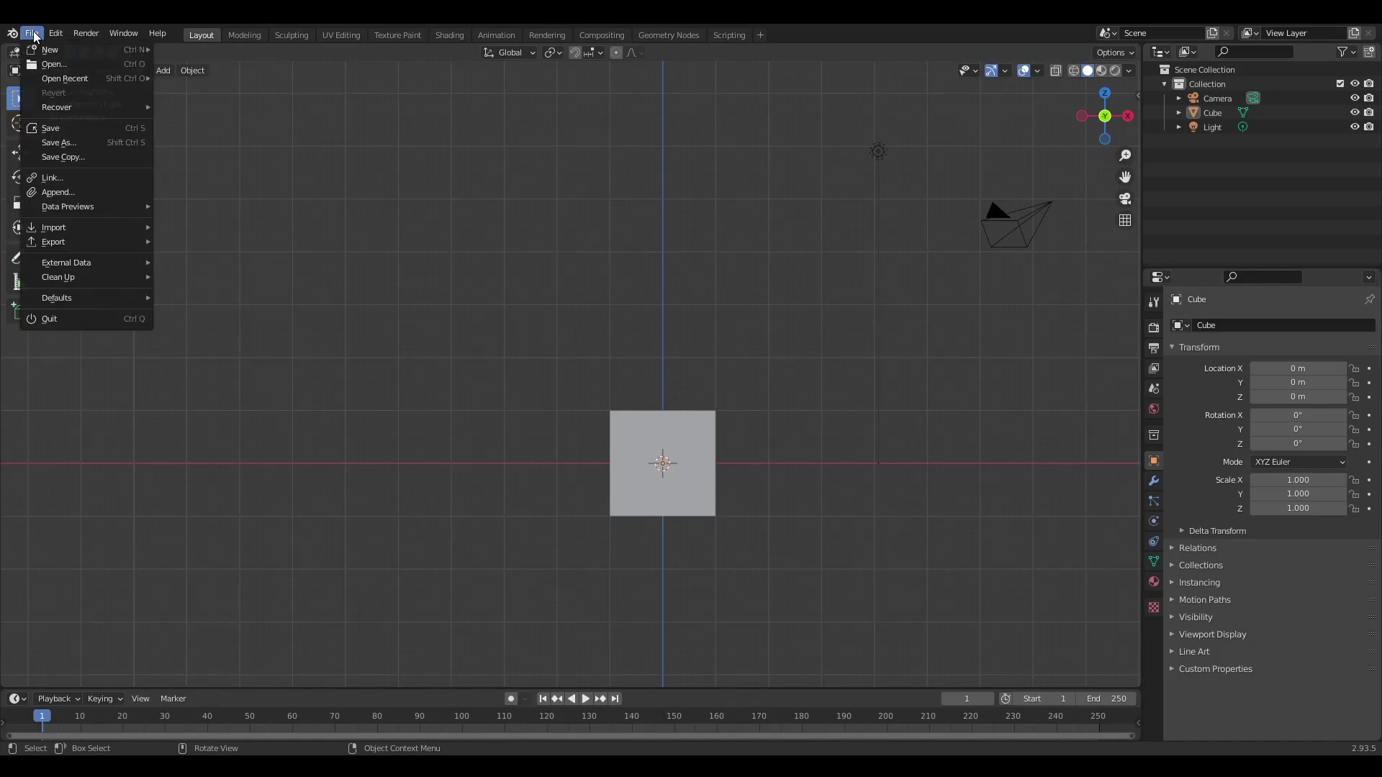
pyautogui.moveTo(38, 51)
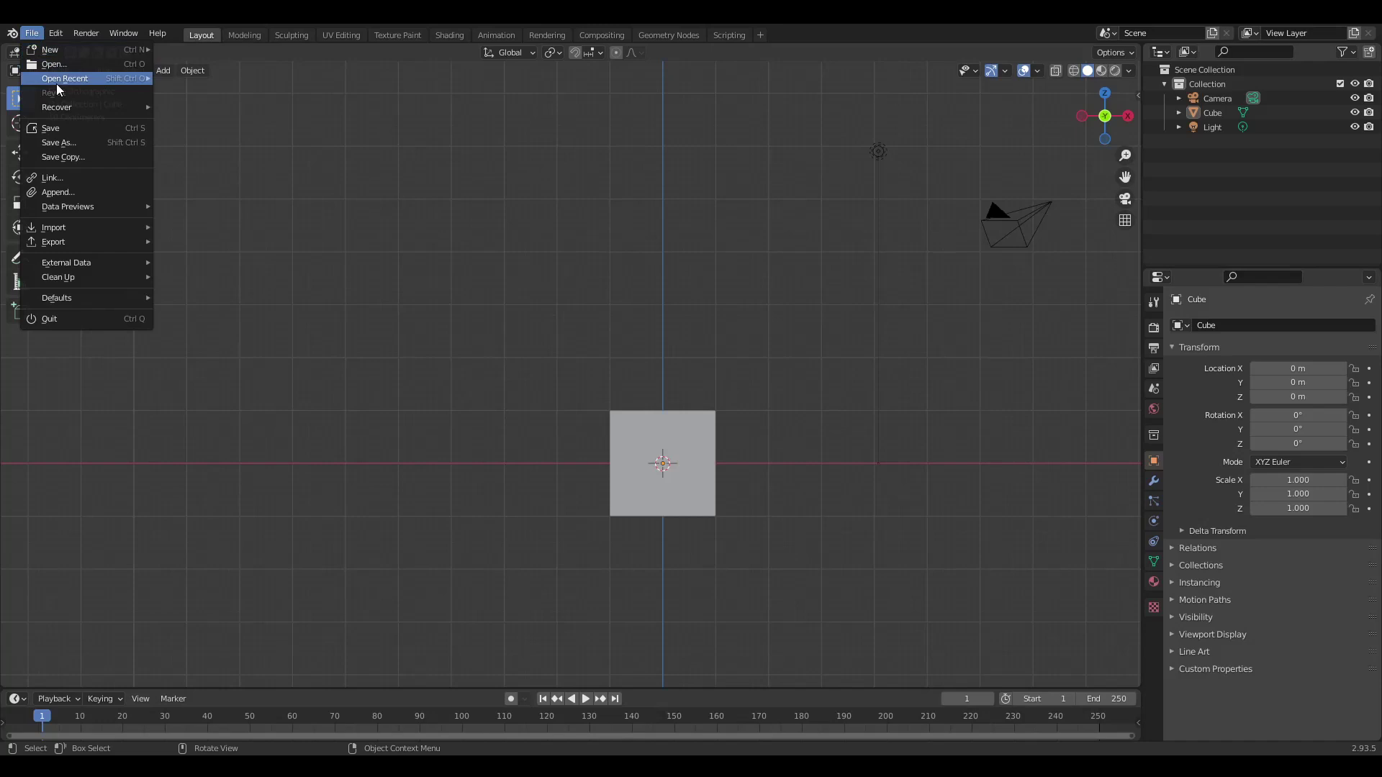
pyautogui.moveTo(56, 80)
pyautogui.click(188, 79)
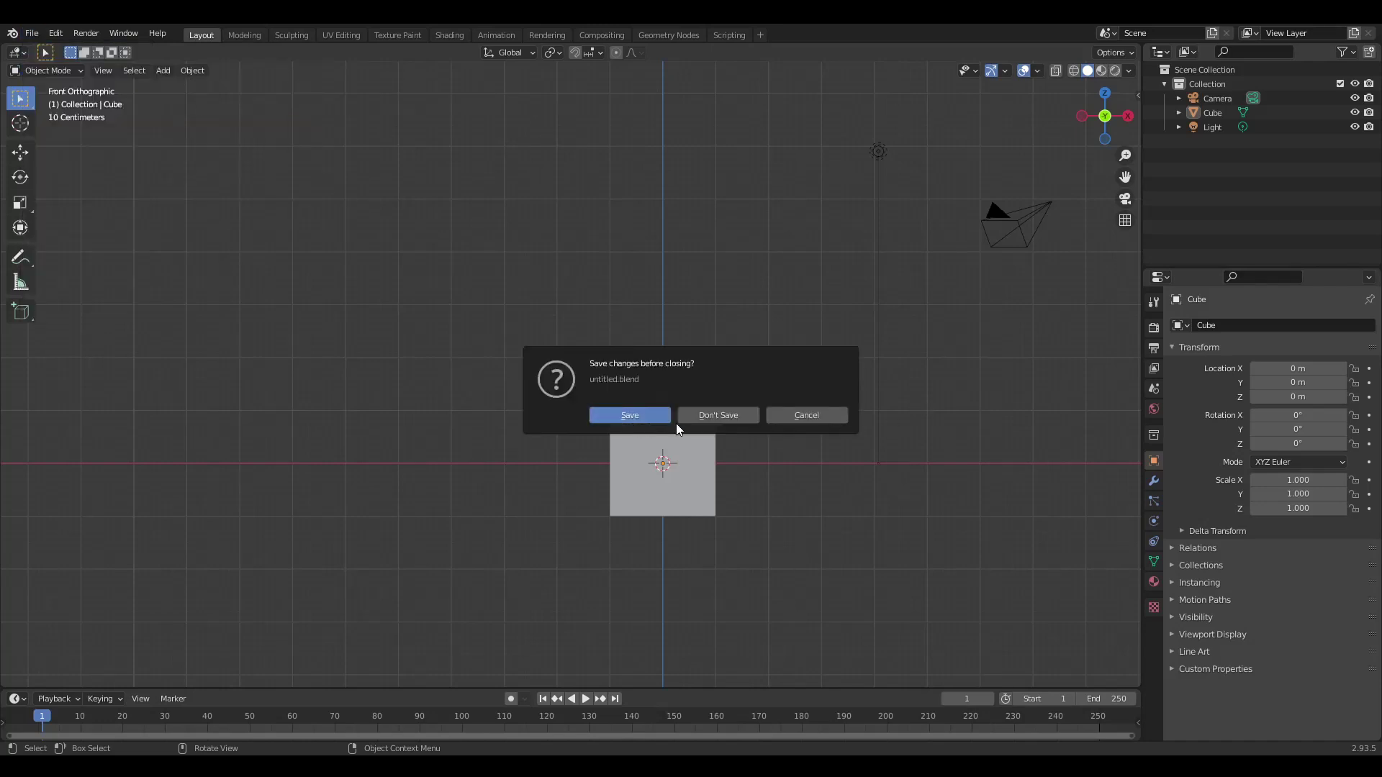
pyautogui.click(715, 417)
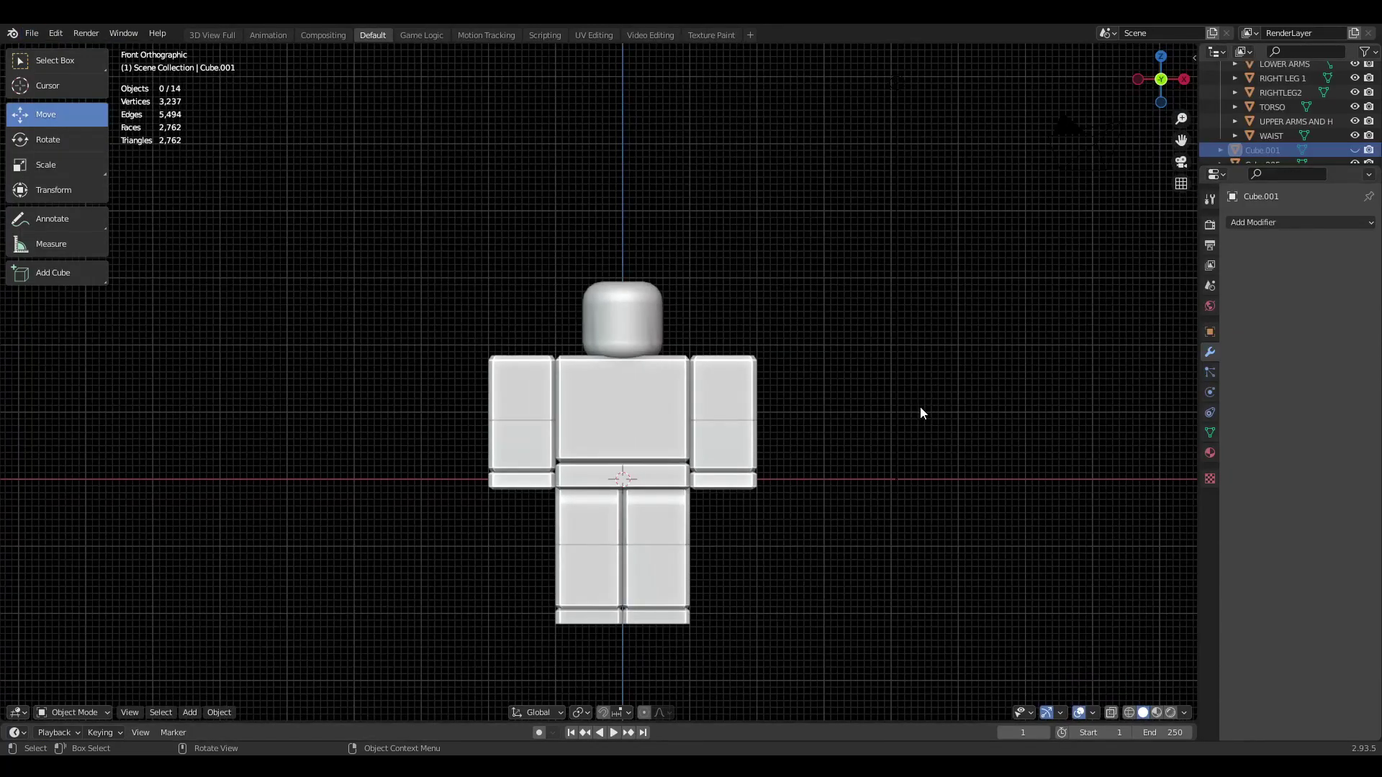
# Step: Add a cube, enter Edit Mode, and move its mesh along the Y axis out in front of the torso
pyautogui.scroll(3, 697, 317)
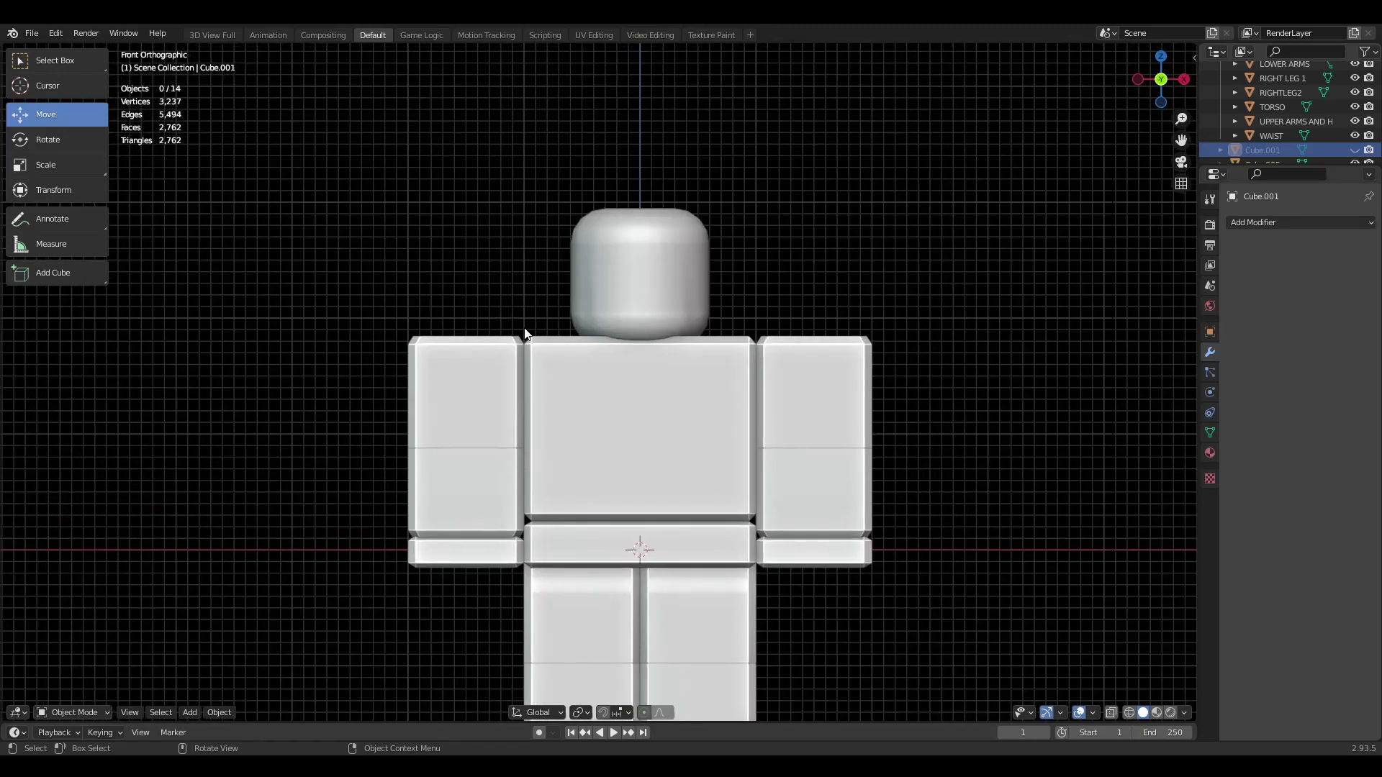
pyautogui.hotkey('shift', 'a')
pyautogui.click(614, 309)
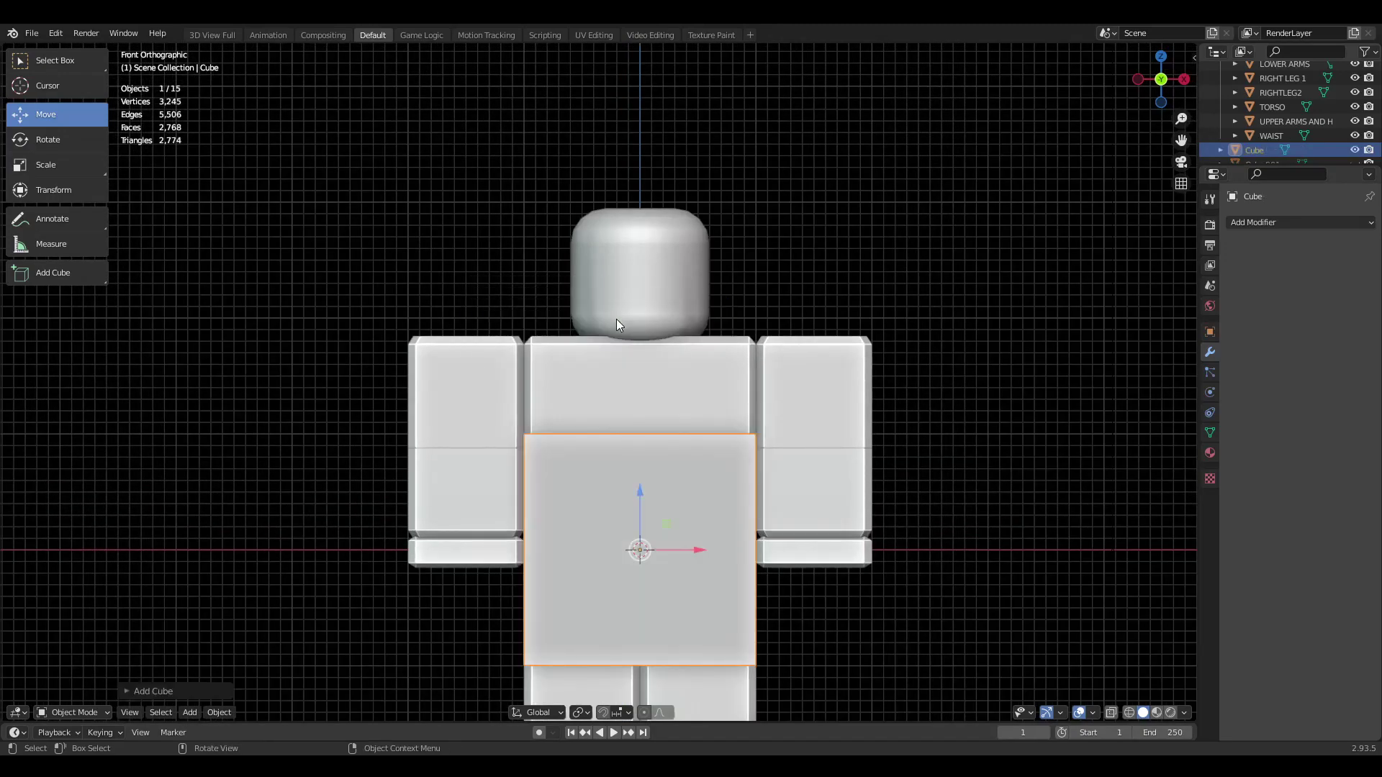
pyautogui.scroll(-4, 648, 374)
pyautogui.moveTo(678, 421)
pyautogui.mouseDown(button='middle')
pyautogui.moveTo(577, 400)
pyautogui.moveTo(681, 442)
pyautogui.mouseUp(button='middle')
pyautogui.press('Tab')
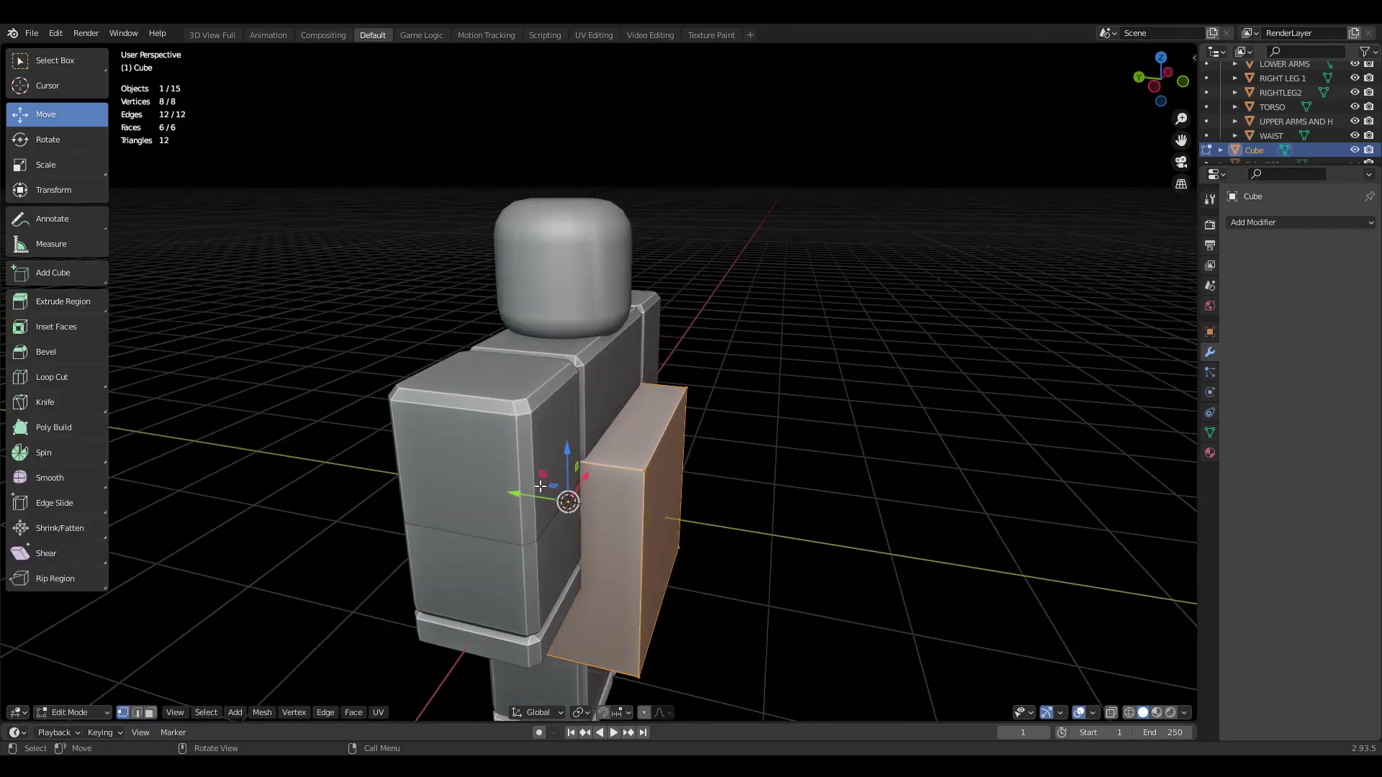
pyautogui.moveTo(528, 492); pyautogui.dragTo(683, 514)
pyautogui.press('KP_1')
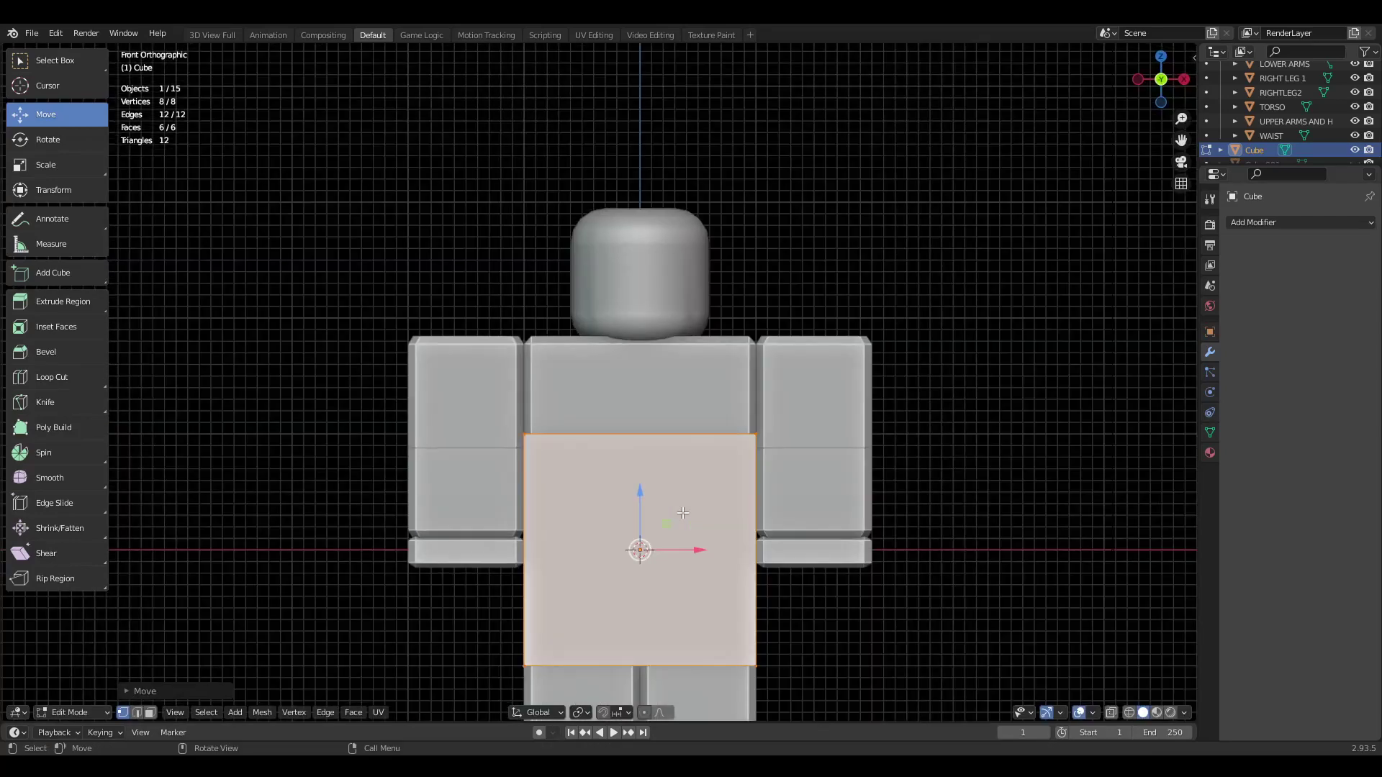
# Step: Add a Subdivision Surface modifier to the cube and scale its mesh down to roughly a third of its size
pyautogui.click(1306, 220)
pyautogui.click(1306, 221)
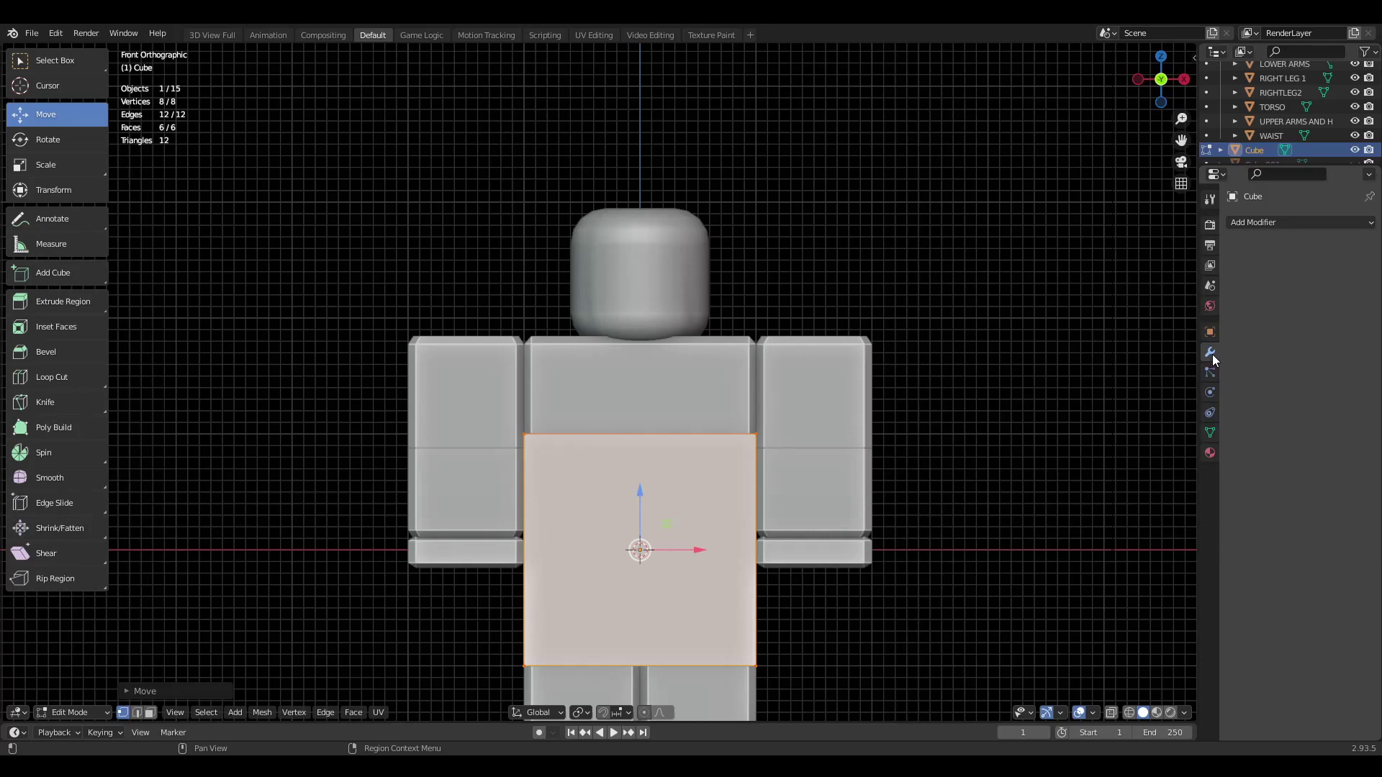
pyautogui.click(1269, 224)
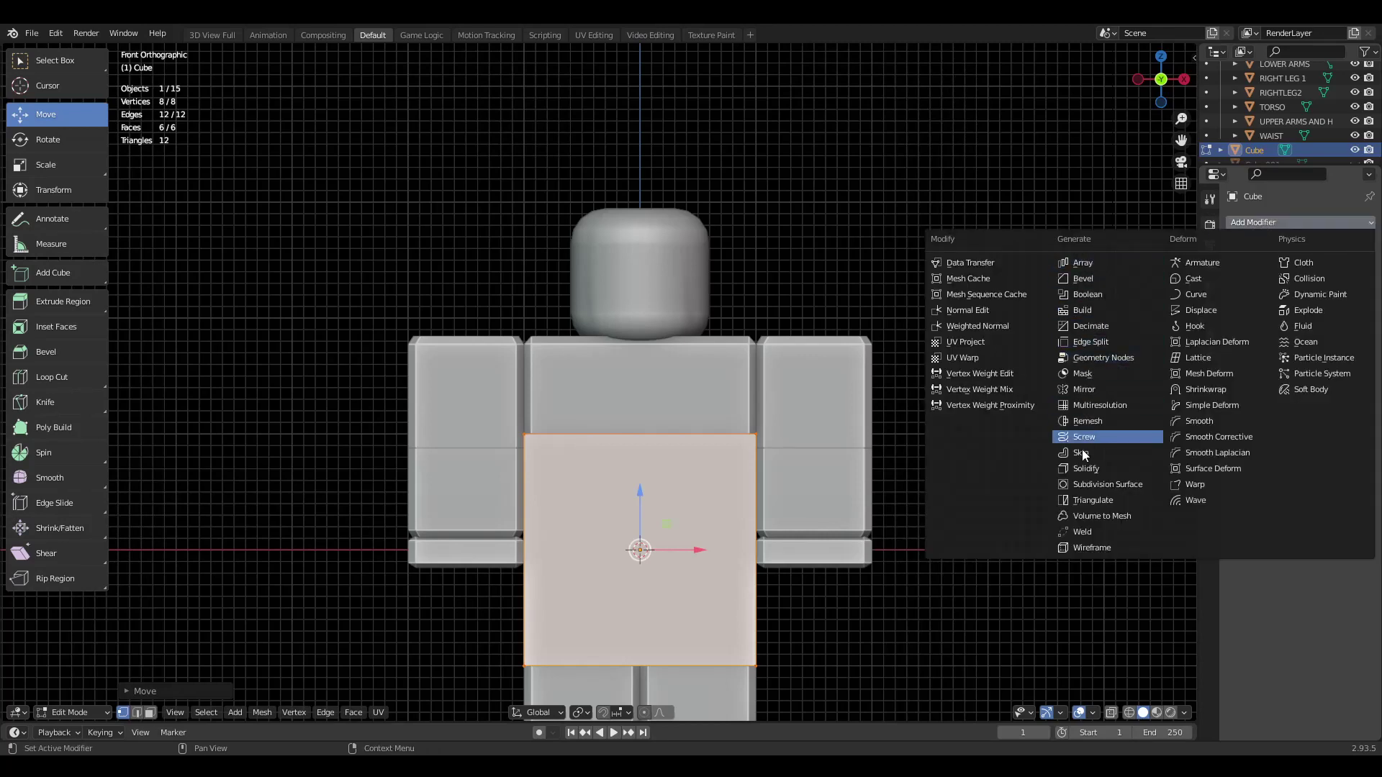
pyautogui.click(1081, 484)
pyautogui.press('s')
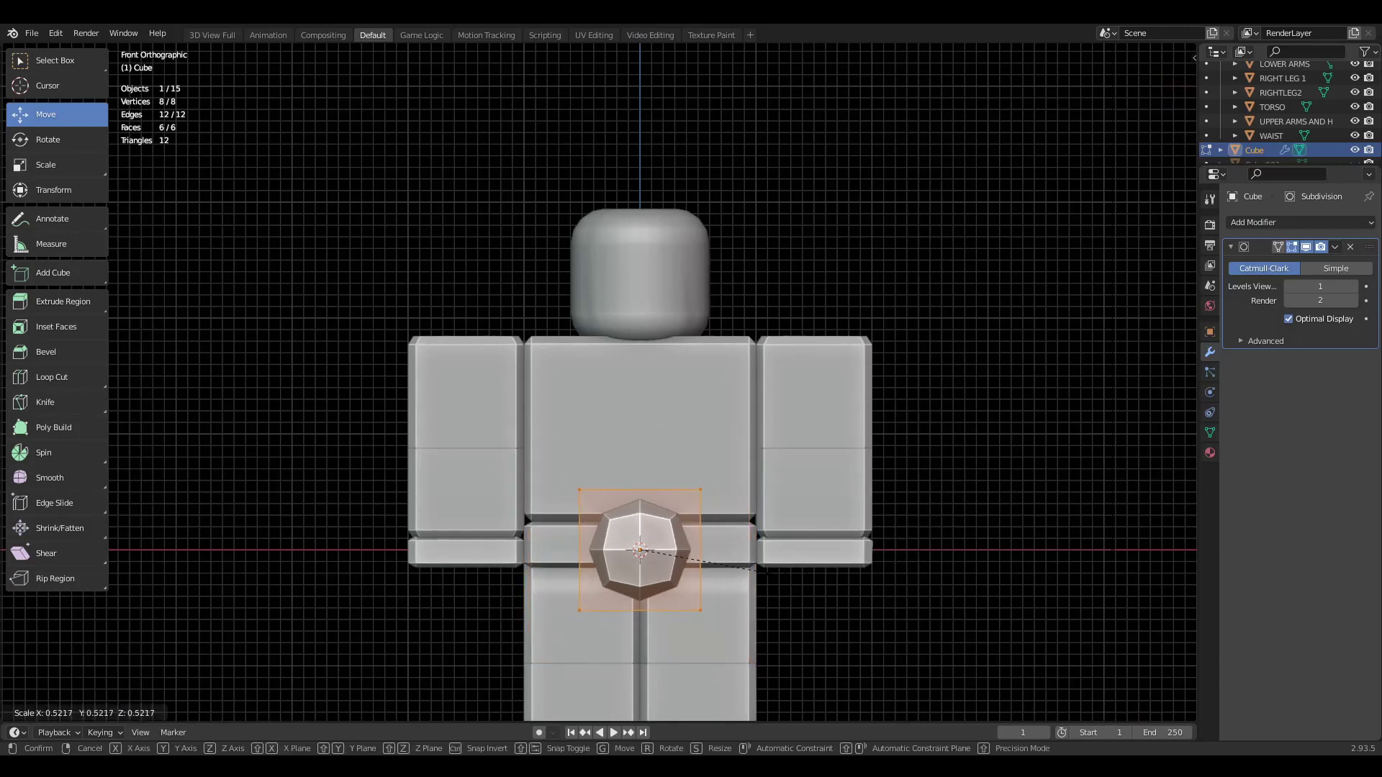
pyautogui.click(734, 582)
# Step: Add a Mirror modifier on the X axis and move the mesh up to one side of the upper torso
pyautogui.click(1310, 225)
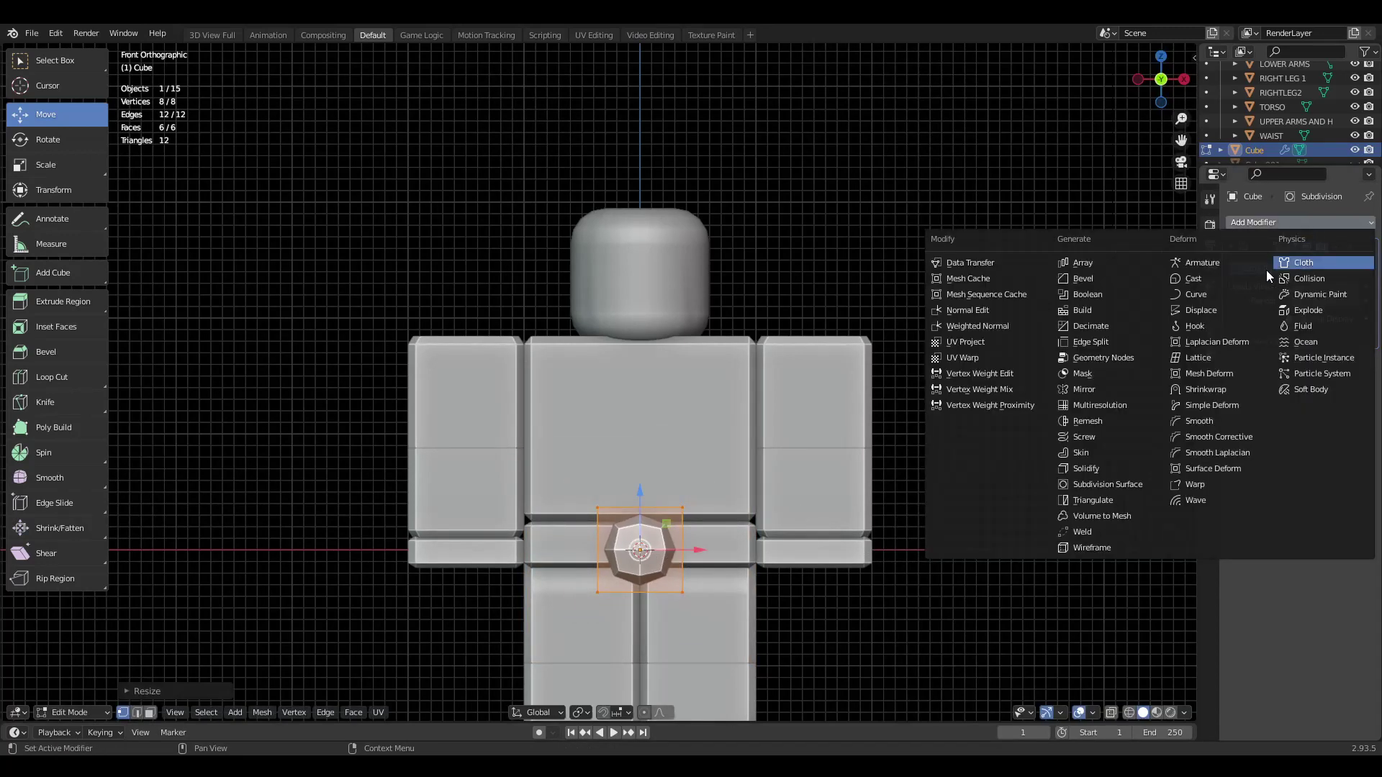
pyautogui.click(1079, 389)
pyautogui.press('g')
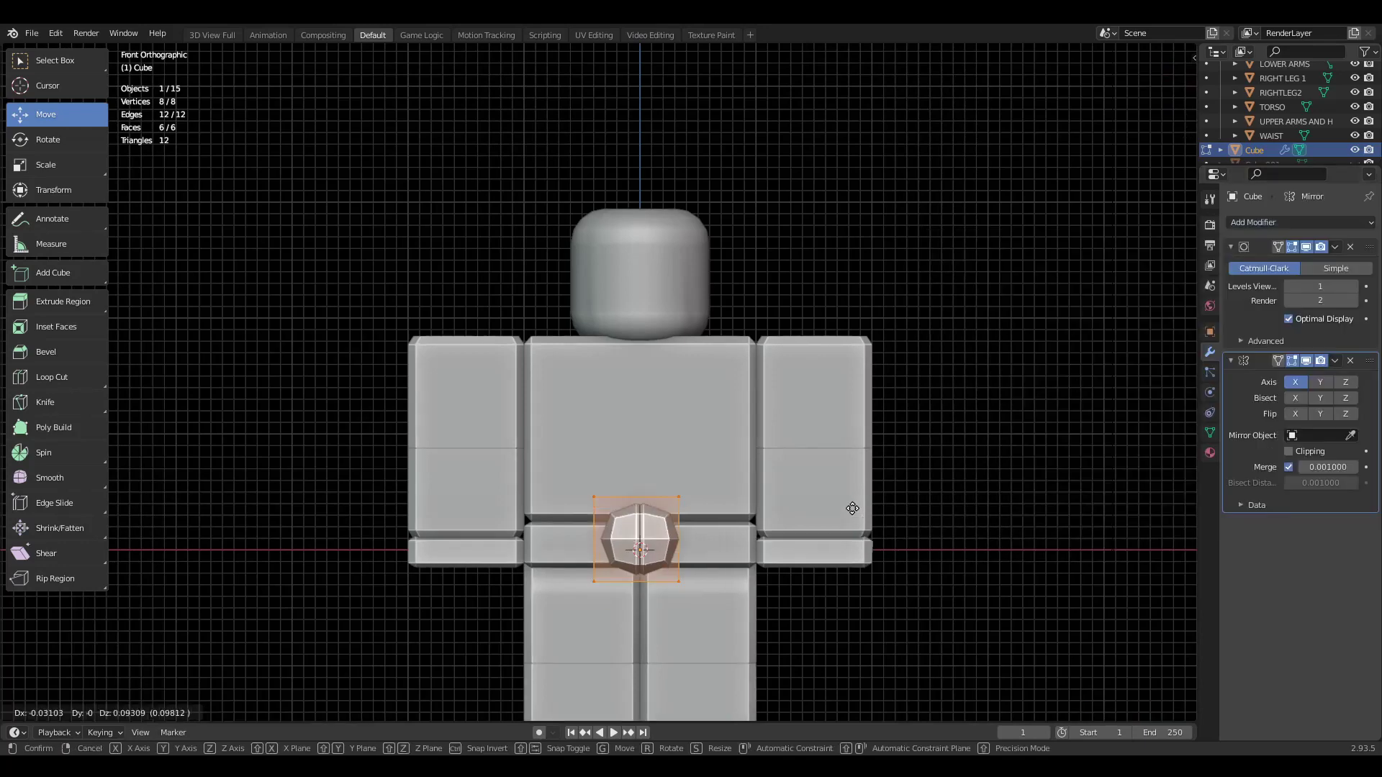
pyautogui.click(797, 355)
pyautogui.scroll(5, 798, 356)
pyautogui.keyDown('shift'); pyautogui.moveTo(729, 430); pyautogui.dragTo(743, 437, button='middle'); pyautogui.keyUp('shift')
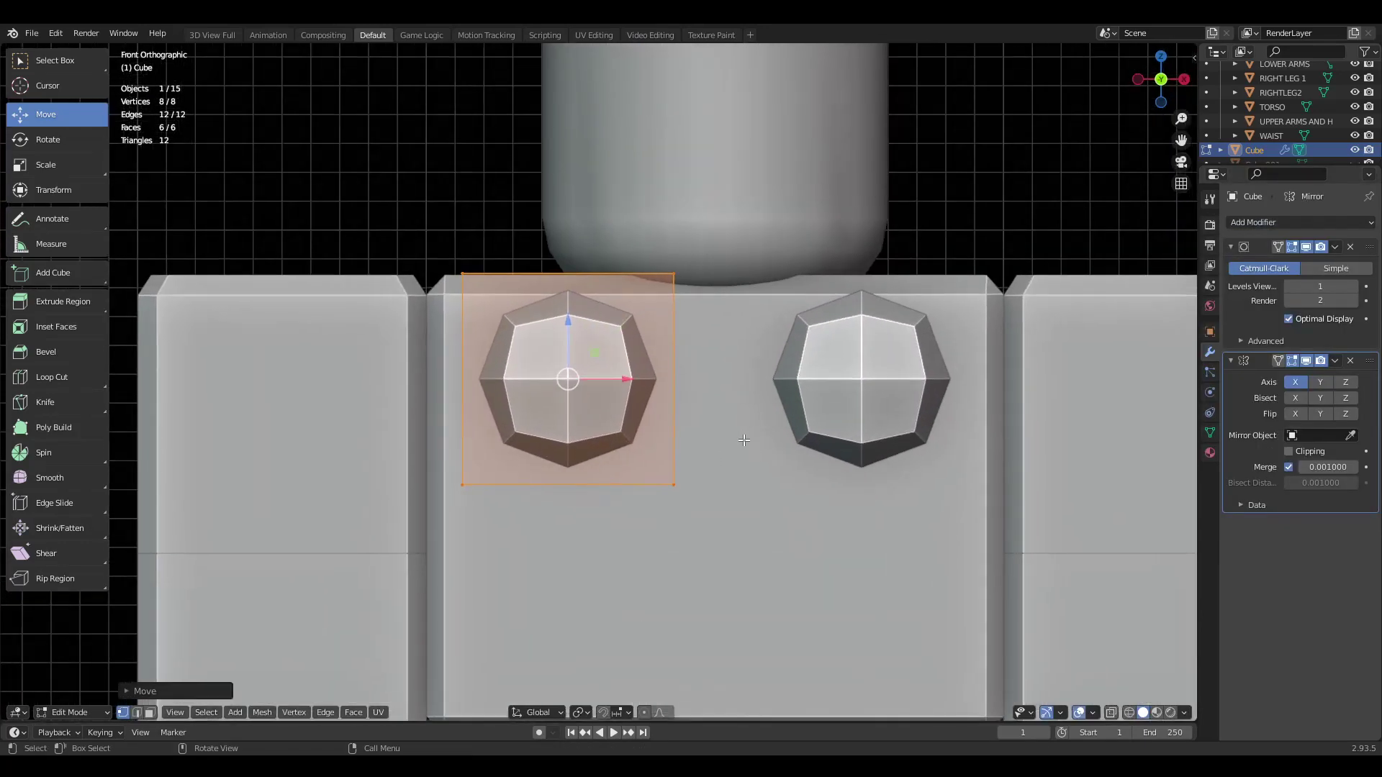
# Step: Scale the chest mesh down slightly and move it closer to the torso's centre line
pyautogui.press('s')
pyautogui.click(720, 449)
pyautogui.press('g')
pyautogui.click(752, 468)
pyautogui.press('s')
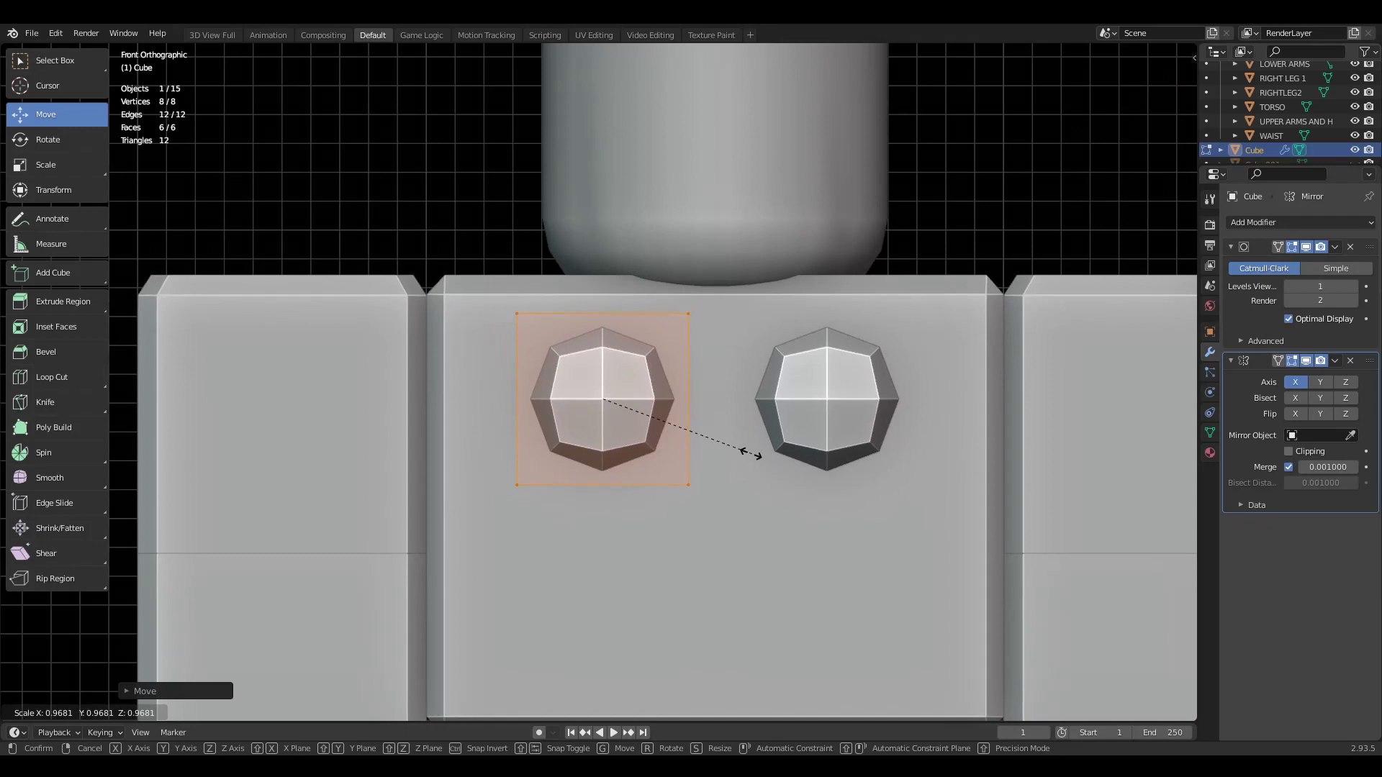
pyautogui.click(744, 456)
pyautogui.press('g')
pyautogui.click(760, 454)
# Step: Add a vertical loop cut through the middle of the chest mesh and move its outer side vertices outward along X
pyautogui.hotkey('ctrl', 'r')
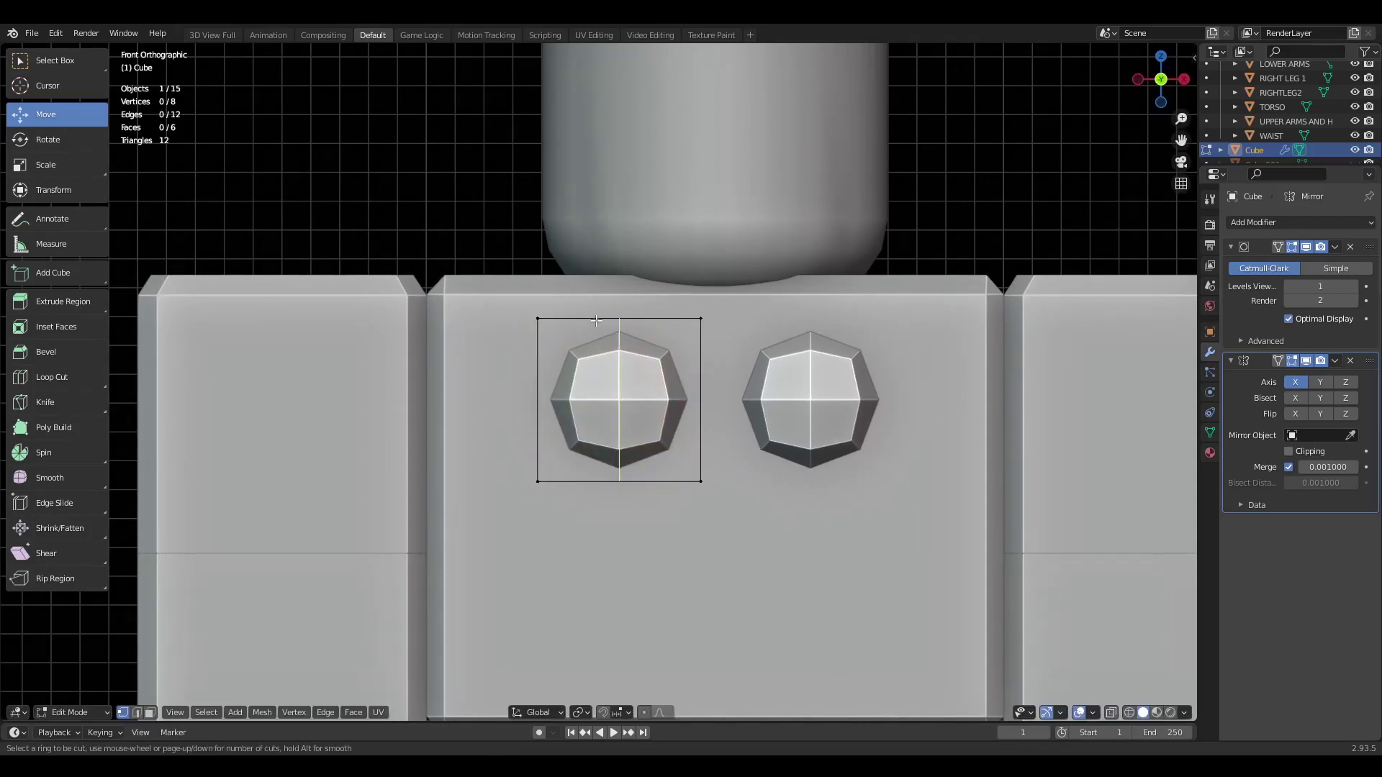
pyautogui.click(597, 320)
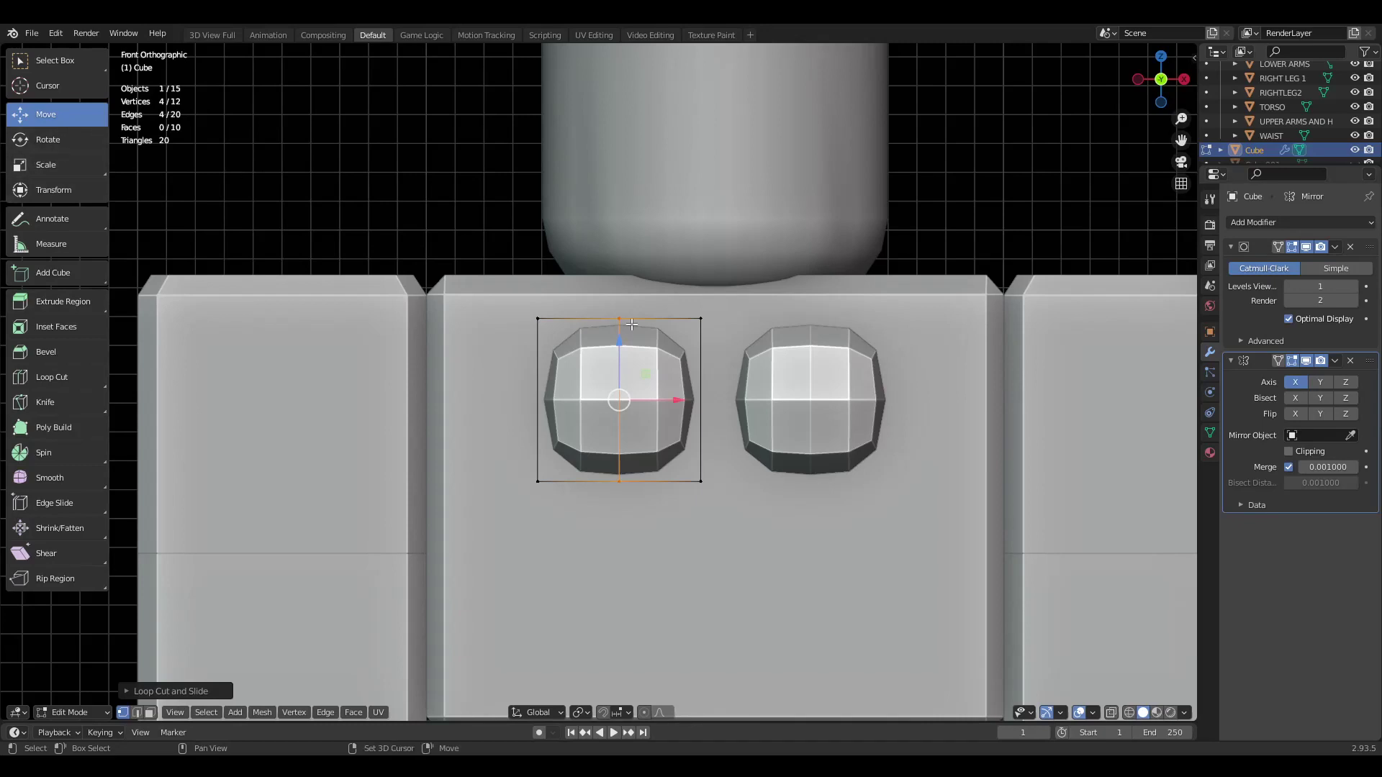
pyautogui.hotkey('shift', 'z')
pyautogui.moveTo(567, 262); pyautogui.dragTo(416, 619)
pyautogui.hotkey('shift', 'z')
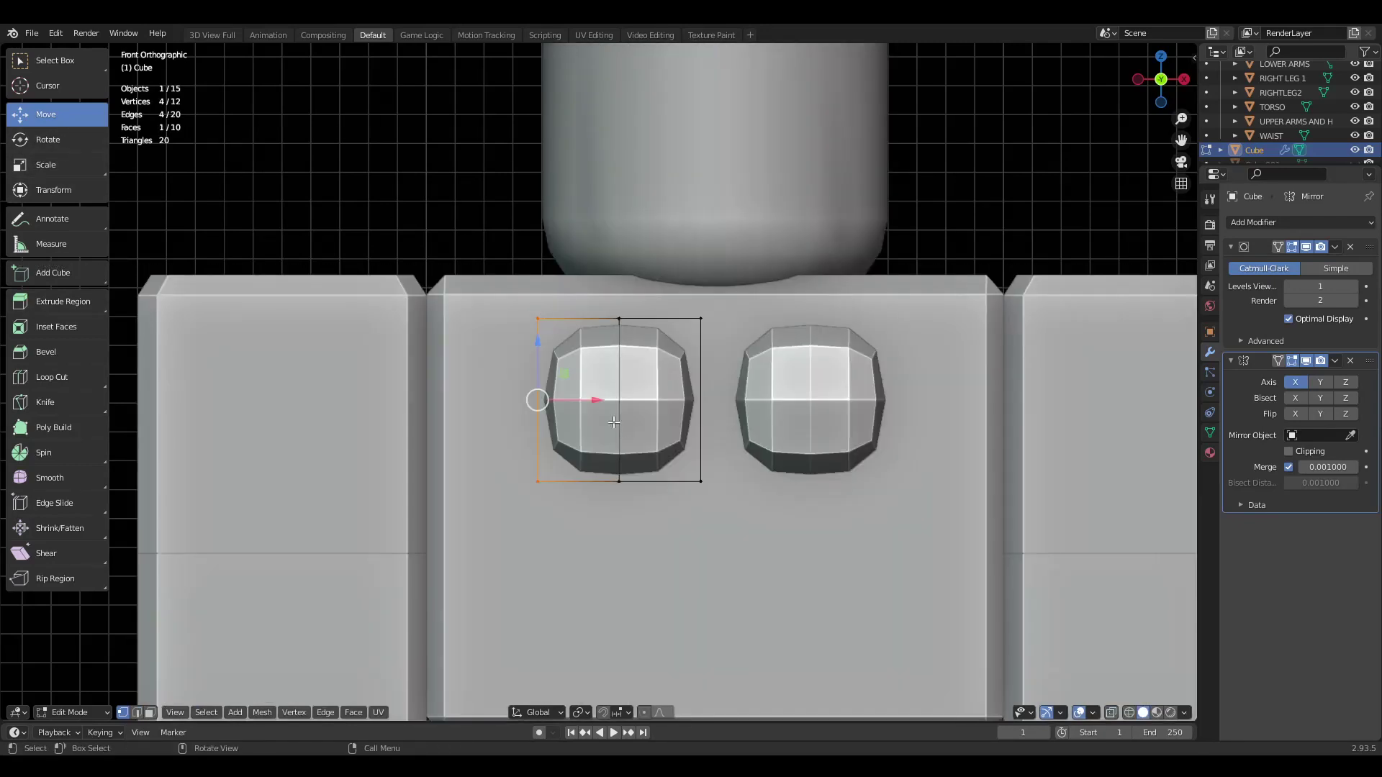
pyautogui.moveTo(593, 400); pyautogui.dragTo(511, 400)
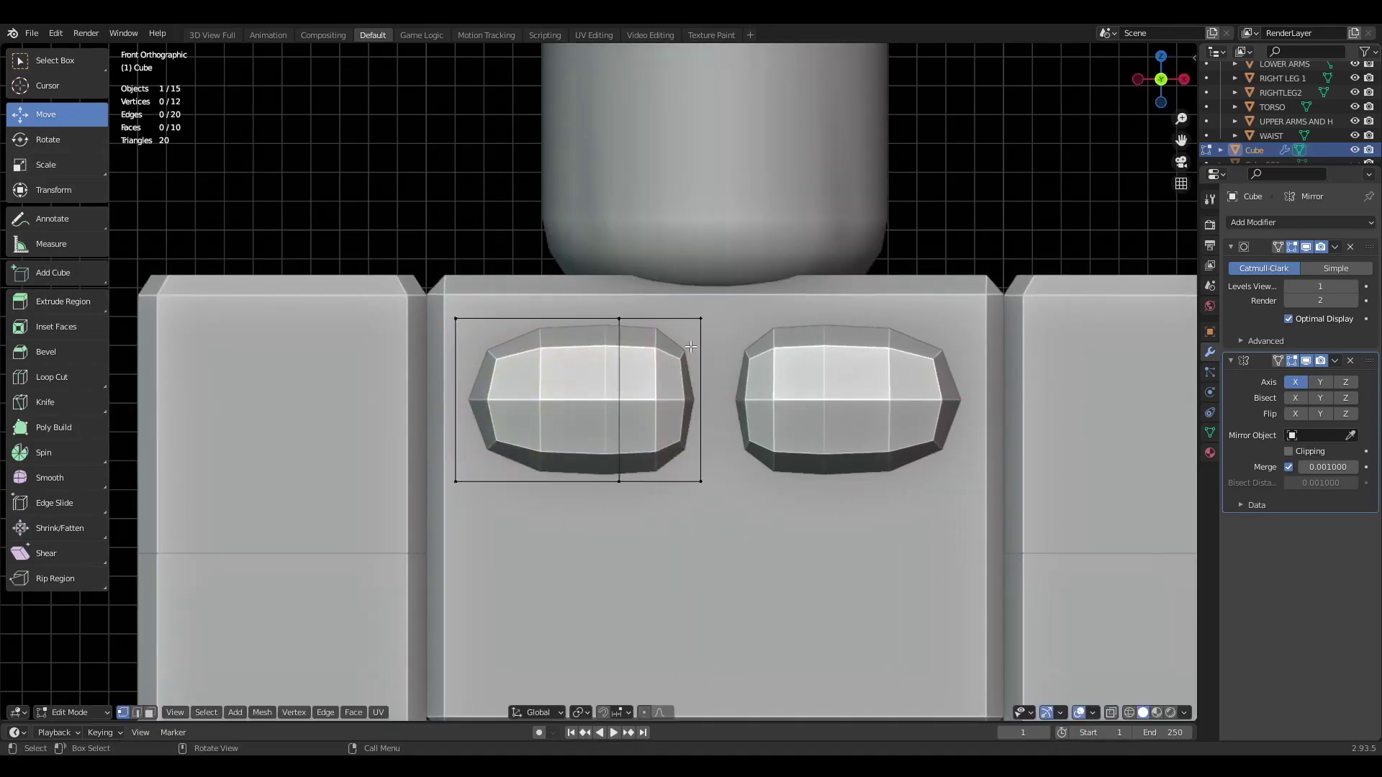
# Step: Move the inner side vertices of the chest mesh along X until both mirrored halves nearly meet
pyautogui.hotkey('alt', 'a')
pyautogui.hotkey('shift', 'z')
pyautogui.moveTo(694, 287); pyautogui.dragTo(728, 513)
pyautogui.hotkey('shift', 'z')
pyautogui.moveTo(733, 404); pyautogui.dragTo(757, 414)
pyautogui.hotkey('alt', 'a')
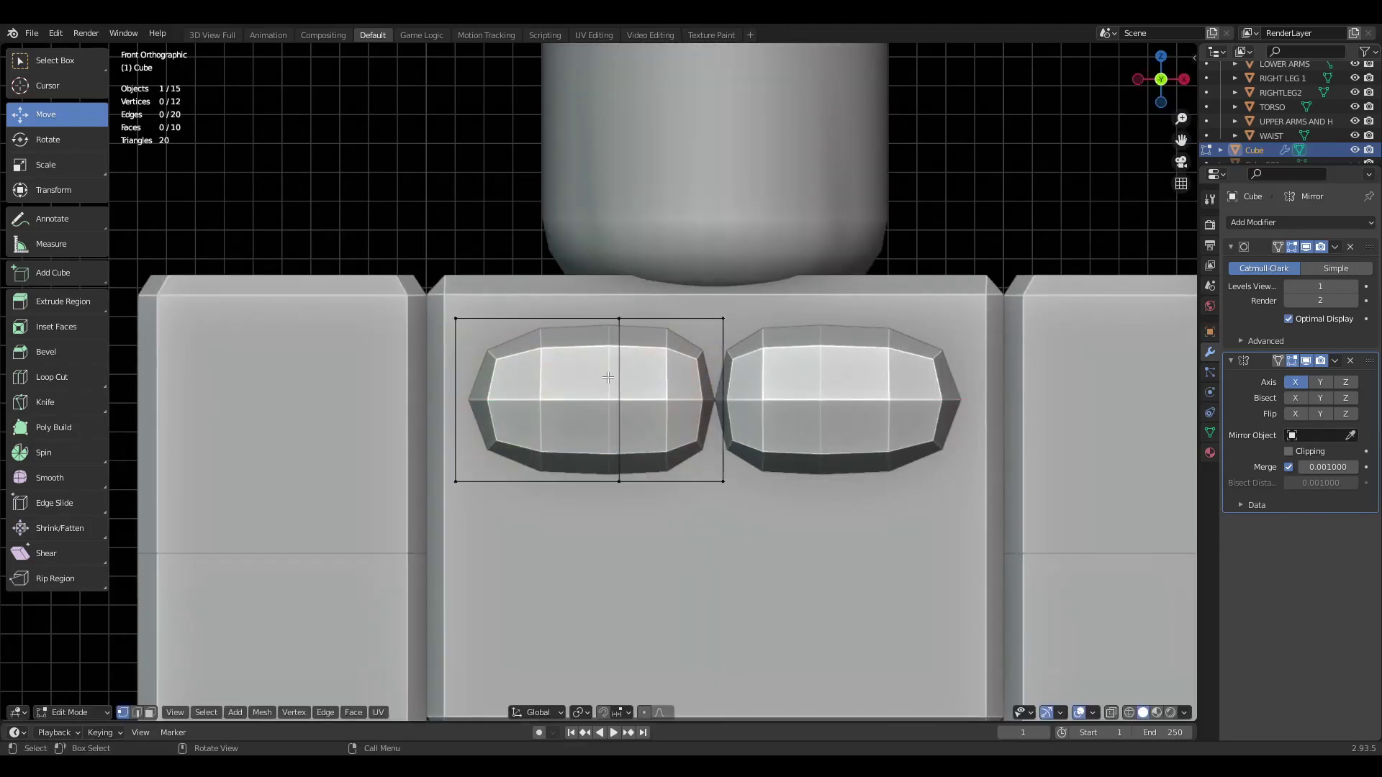
# Step: Scale the entire chest mesh along the Y axis to make it deeper
pyautogui.moveTo(532, 408); pyautogui.dragTo(636, 453, button='middle')
pyautogui.press('a')
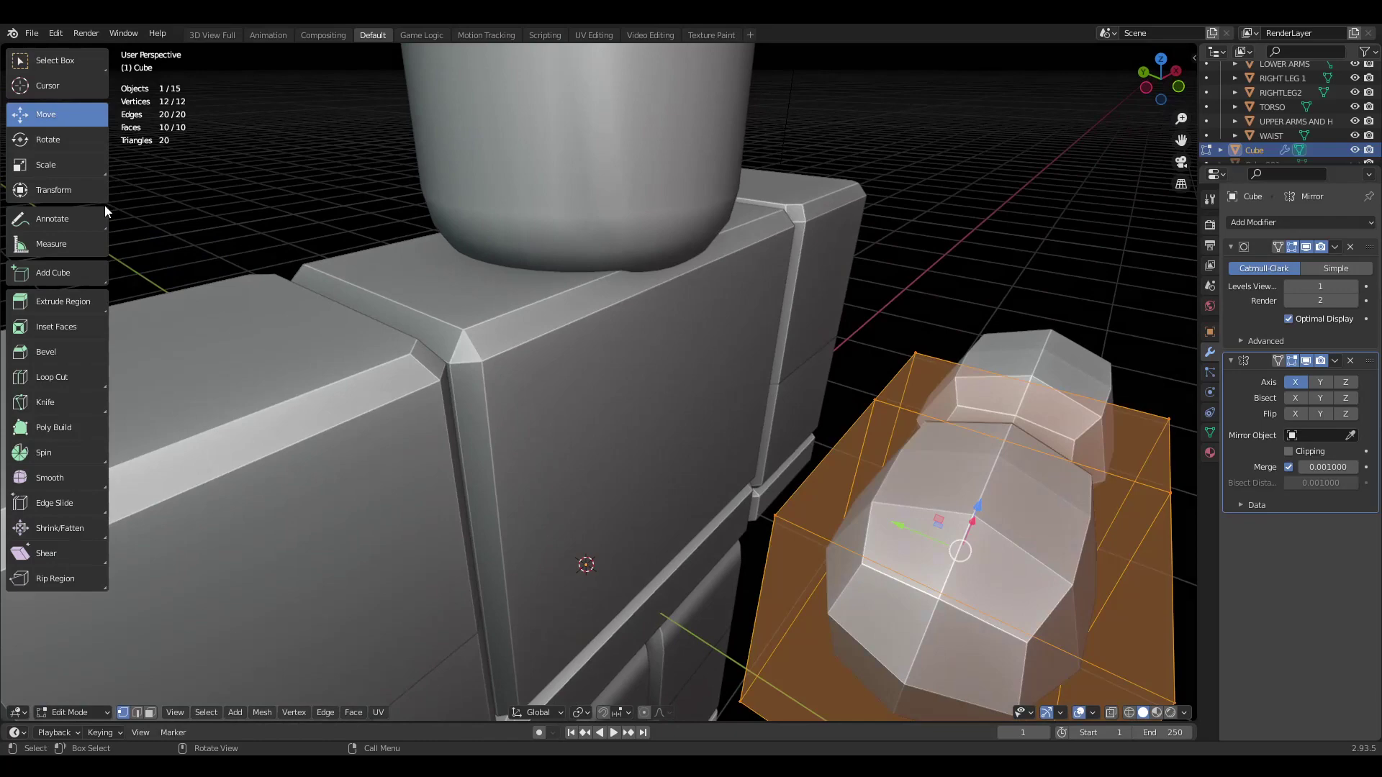
pyautogui.click(75, 167)
pyautogui.keyDown('shift'); pyautogui.moveTo(648, 353); pyautogui.dragTo(597, 418, button='middle'); pyautogui.keyUp('shift')
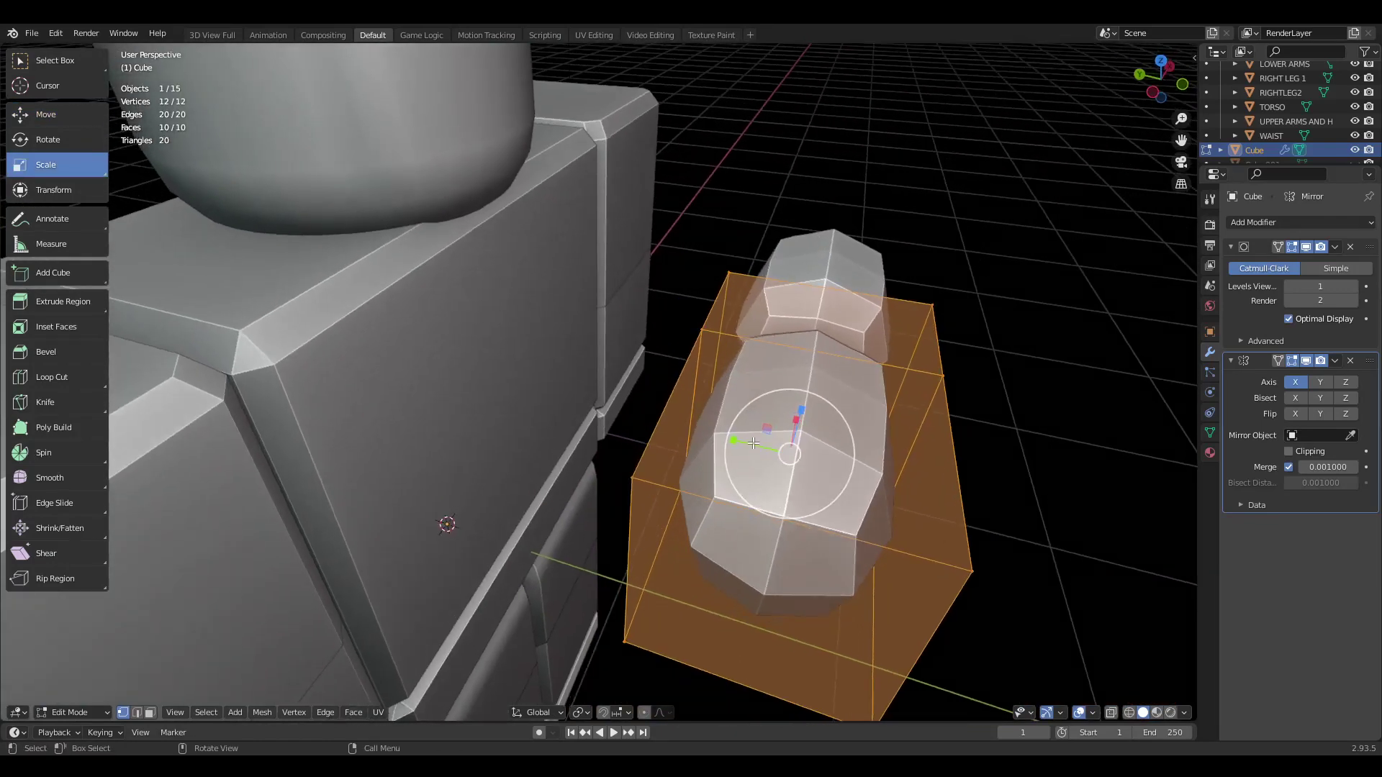
pyautogui.moveTo(737, 442); pyautogui.dragTo(376, 403)
pyautogui.click(72, 114)
pyautogui.press('KP_1')
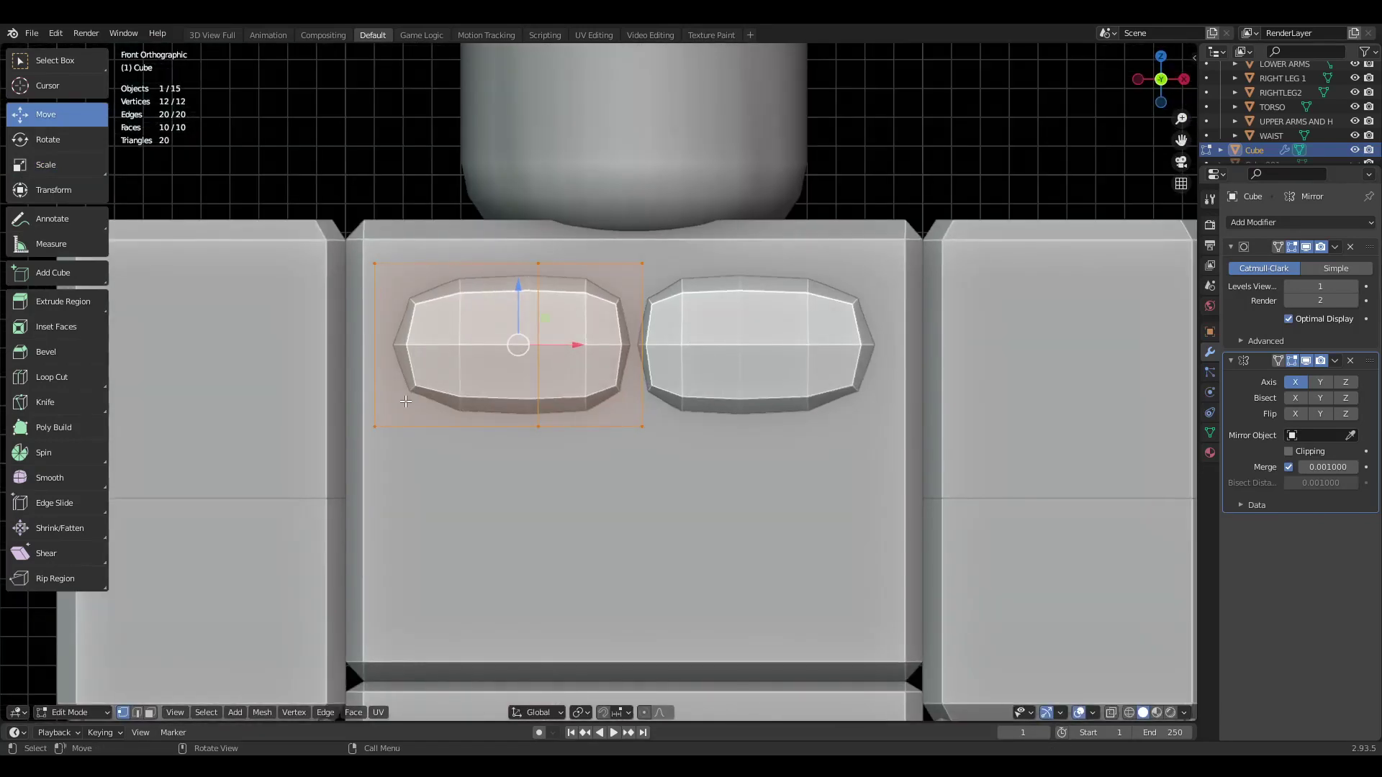
# Step: Add a vertical loop cut in the outer half of the chest mesh and a horizontal loop cut across its middle
pyautogui.click(340, 226)
pyautogui.keyDown('shift'); pyautogui.moveTo(348, 232); pyautogui.dragTo(419, 283, button='middle'); pyautogui.keyUp('shift')
pyautogui.scroll(1, 426, 288)
pyautogui.hotkey('ctrl', 'r')
pyautogui.click(543, 302)
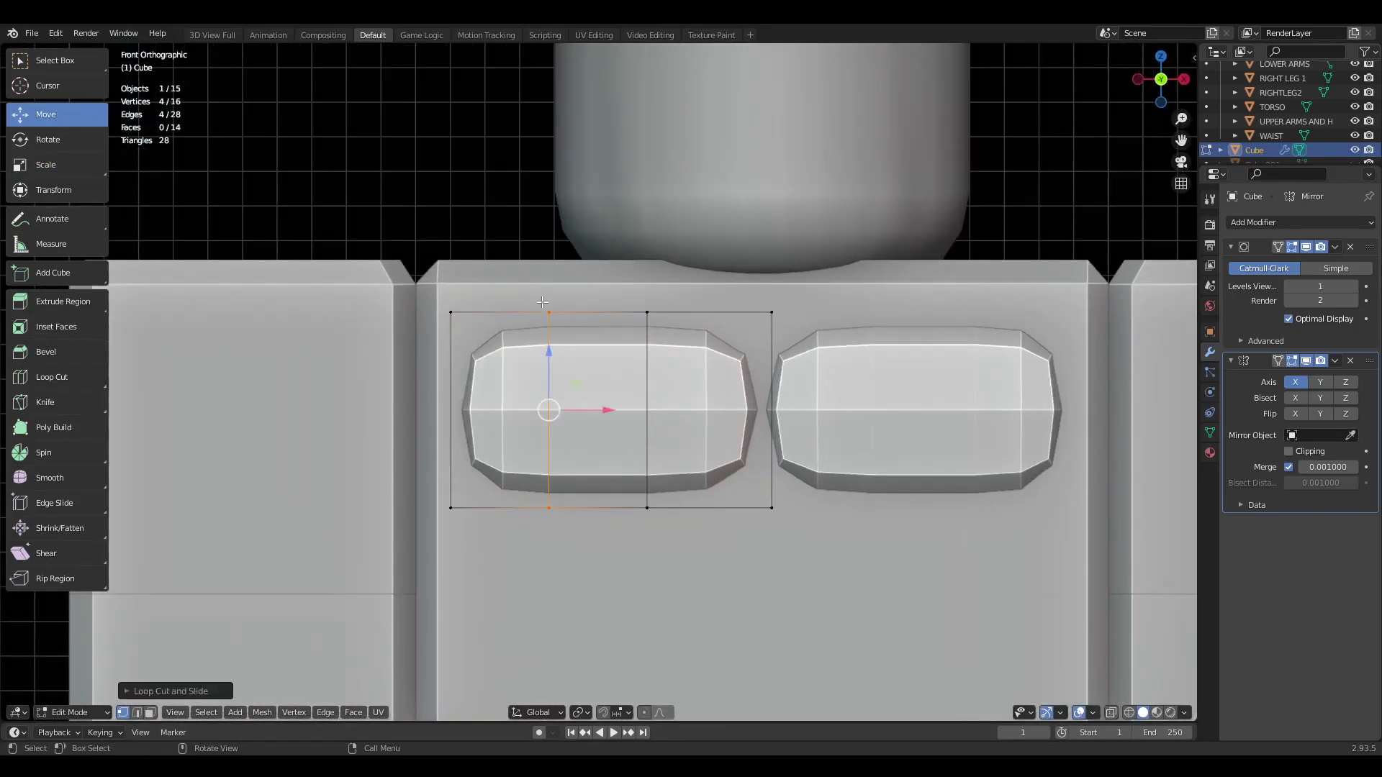
pyautogui.click(549, 407)
pyautogui.scroll(1, 471, 423)
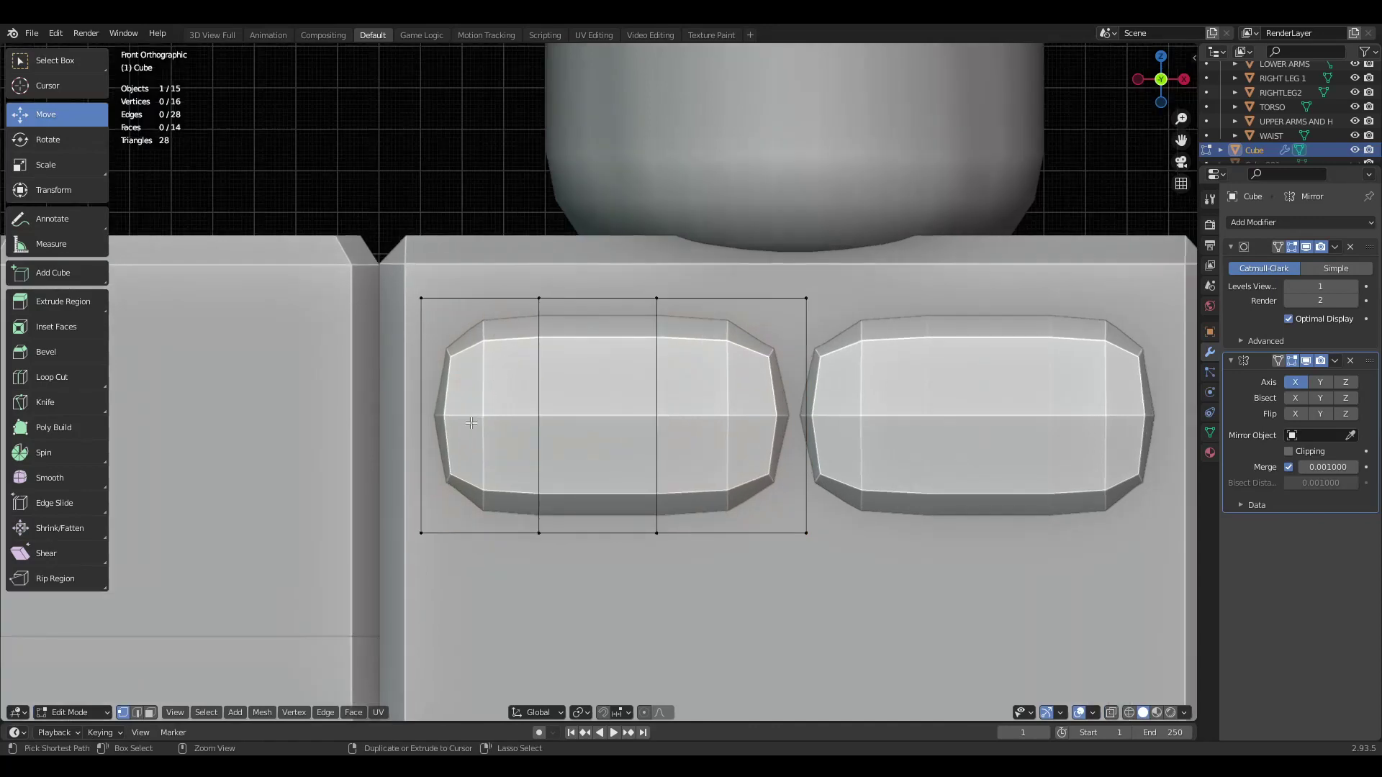
pyautogui.click(430, 414)
pyautogui.click(605, 412)
# Step: Raise the top vertices of the three outer columns of the chest mesh, leaving the innermost column in place
pyautogui.hotkey('shift', 'z')
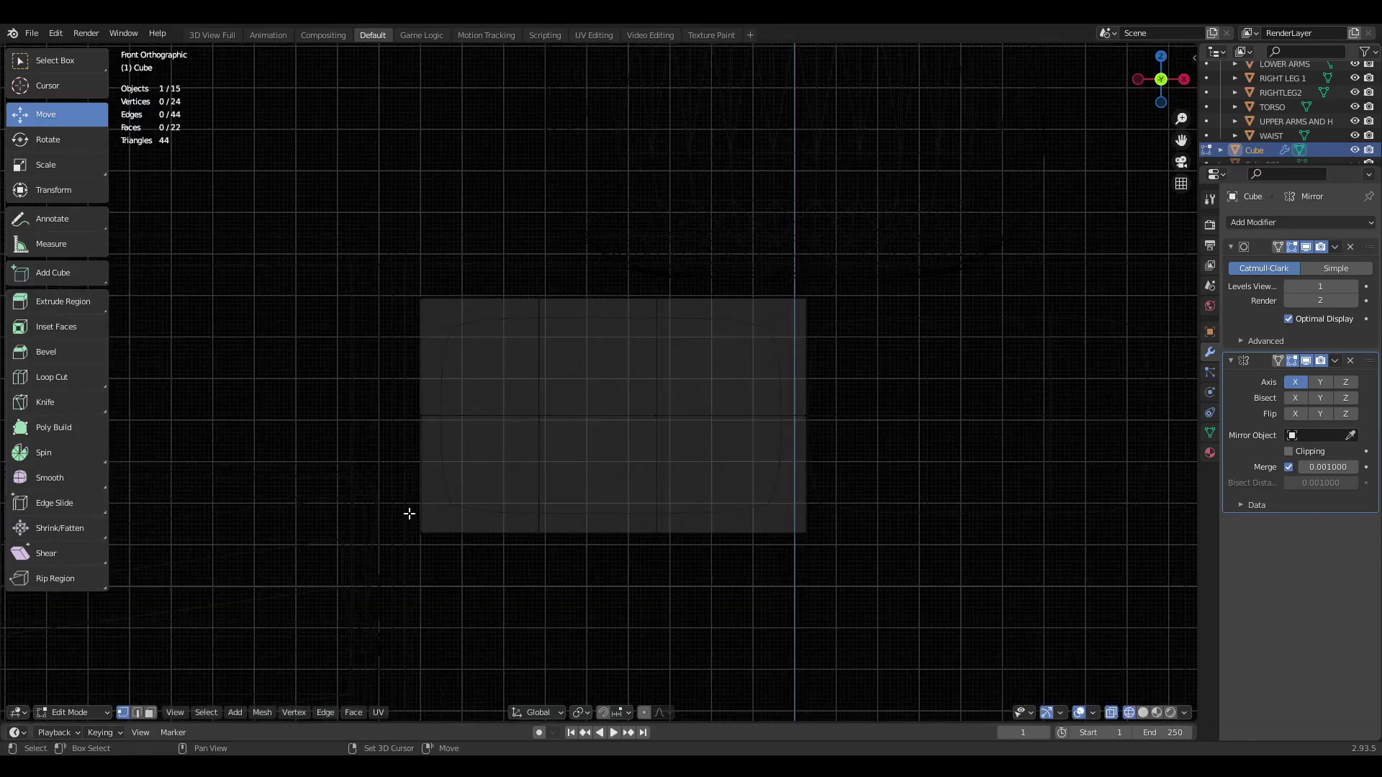
pyautogui.press('c')
pyautogui.moveTo(540, 269)
pyautogui.mouseDown()
pyautogui.moveTo(595, 265)
pyautogui.moveTo(503, 283)
pyautogui.moveTo(547, 209)
pyautogui.mouseUp()
pyautogui.press('Escape')
pyautogui.hotkey('shift', 'z')
# Step: Lower the bottom vertices of the three outer columns of the chest mesh along Z
pyautogui.hotkey('alt', 'a')
pyautogui.hotkey('shift', 'z')
pyautogui.press('c')
pyautogui.moveTo(435, 543); pyautogui.dragTo(763, 536)
pyautogui.press('Escape')
pyautogui.hotkey('shift', 'z')
pyautogui.moveTo(547, 468); pyautogui.dragTo(547, 493)
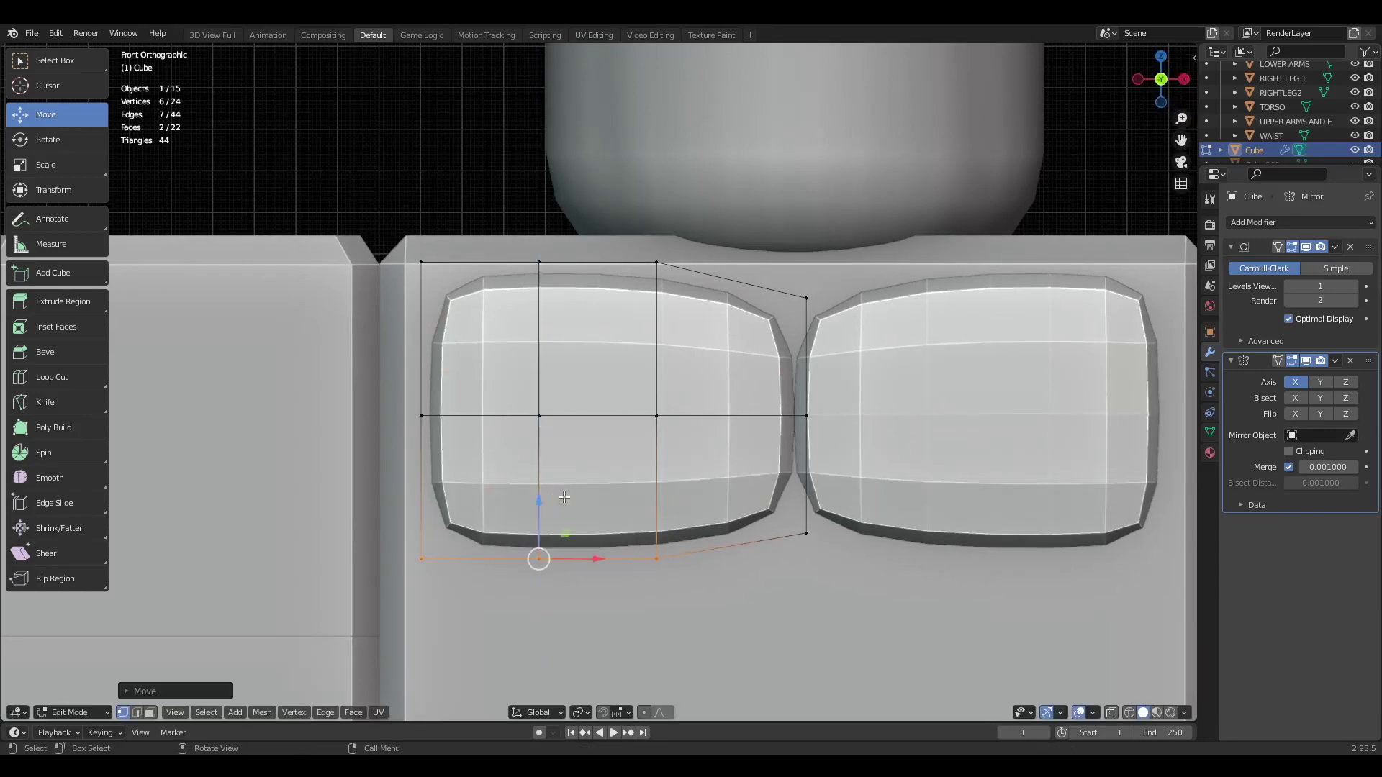
# Step: Slide the lower outer corner edge of the chest mesh upward to round off that corner
pyautogui.hotkey('alt', 'a')
pyautogui.hotkey('shift', 'z')
pyautogui.press('c')
pyautogui.click(397, 558)
pyautogui.press('Escape')
pyautogui.hotkey('shift', 'z')
pyautogui.press('g')
pyautogui.press('g')
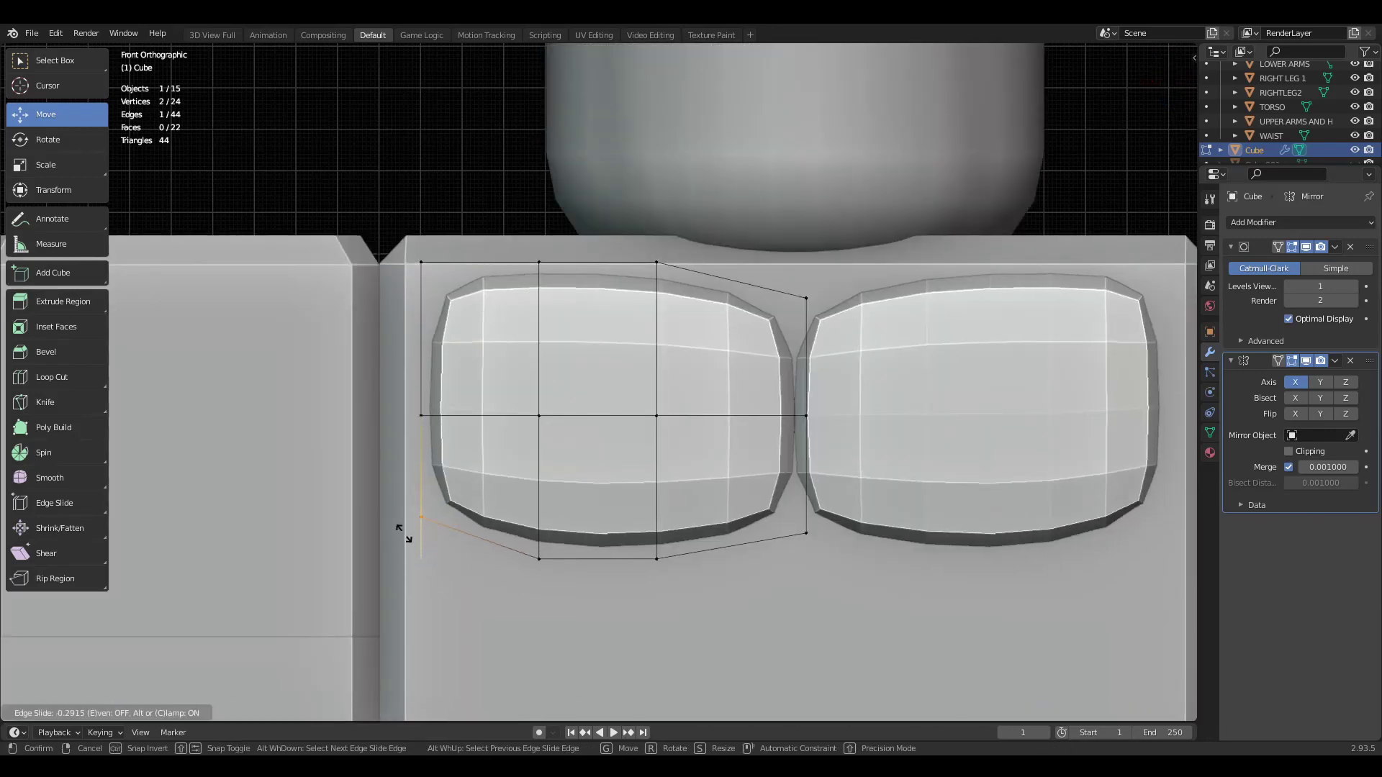
pyautogui.click(406, 524)
# Step: Move the middle edge on the outer side of the chest mesh slightly outward along X
pyautogui.hotkey('shift', 'z')
pyautogui.press('c')
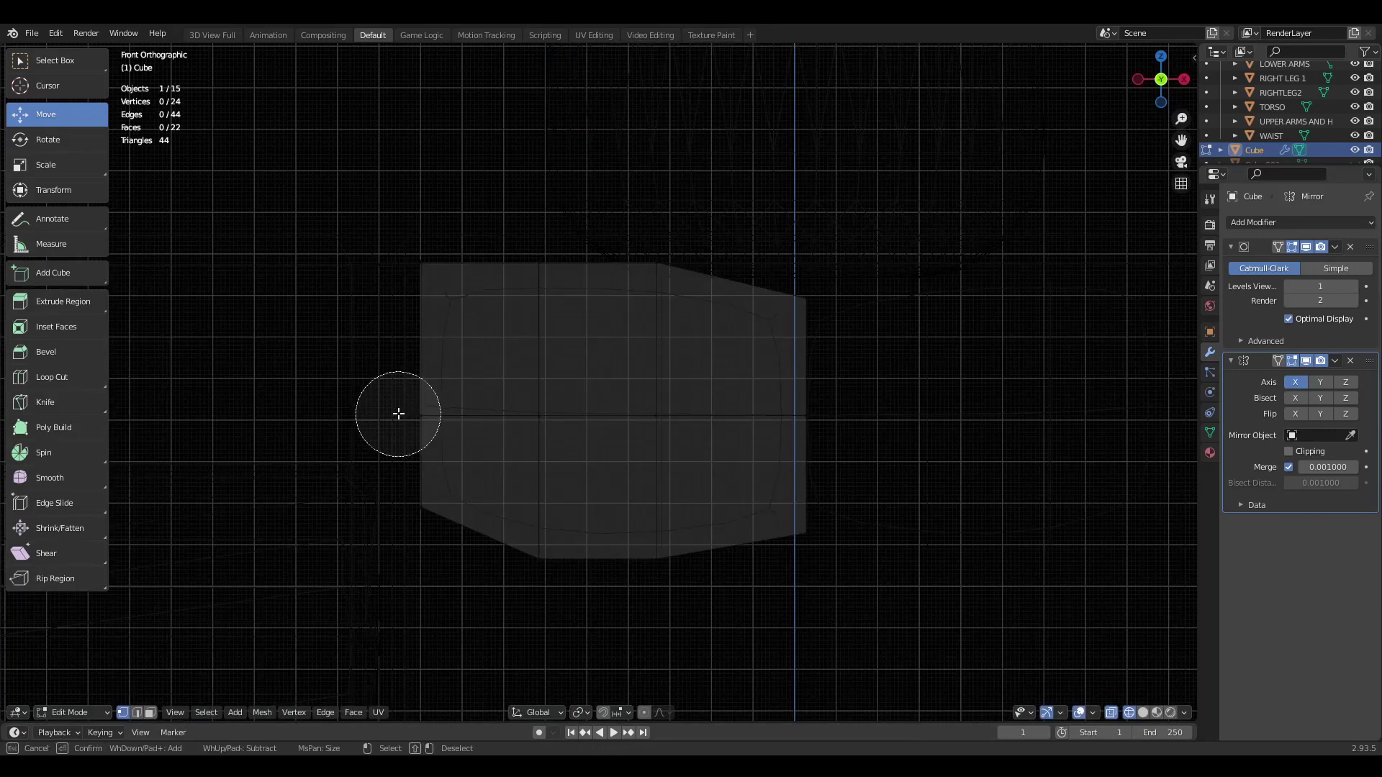
pyautogui.click(398, 413)
pyautogui.press('Escape')
pyautogui.hotkey('shift', 'z')
pyautogui.moveTo(458, 415); pyautogui.dragTo(434, 415)
pyautogui.press('a')
pyautogui.hotkey('alt', 'a')
pyautogui.hotkey('shift', 'z')
pyautogui.press('c')
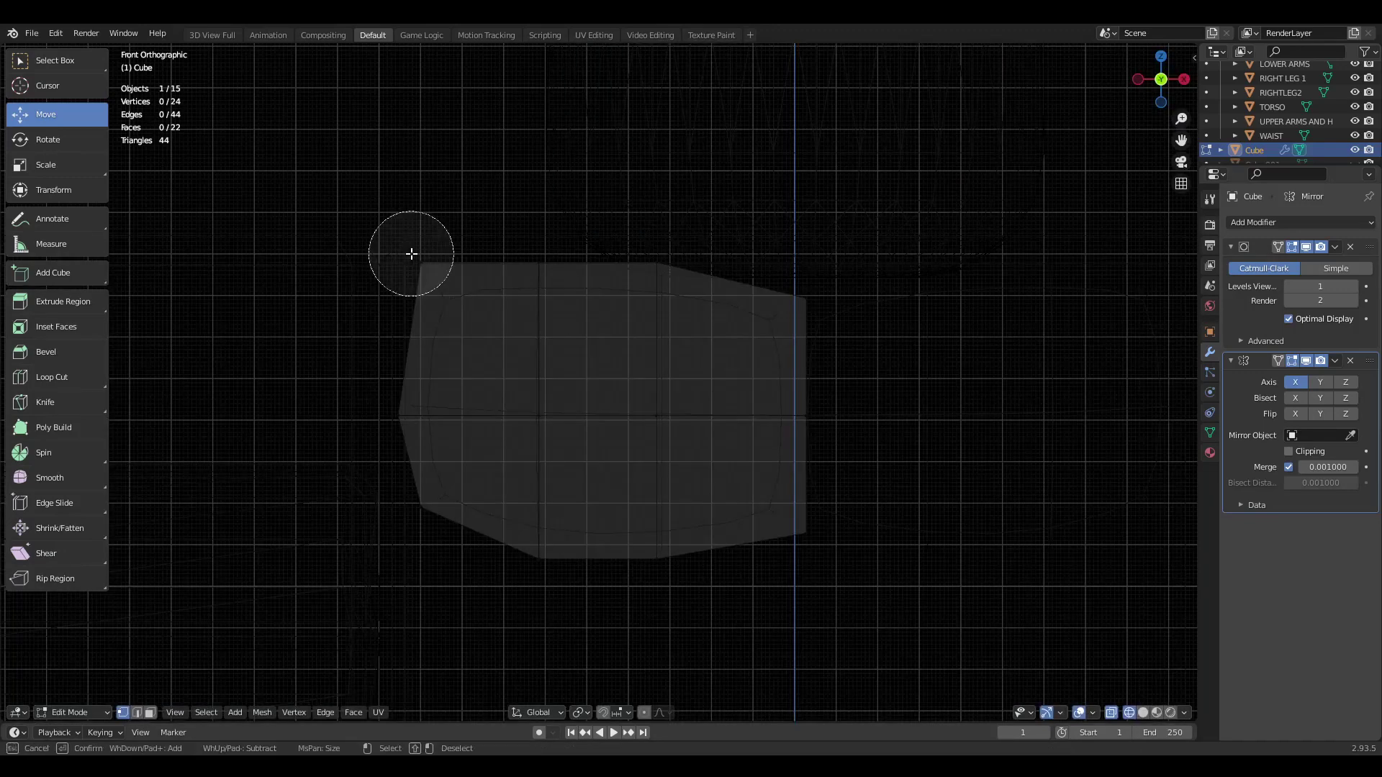
pyautogui.click(428, 262)
pyautogui.press('Escape')
pyautogui.hotkey('shift', 'z')
pyautogui.press('g')
pyautogui.press('g')
pyautogui.rightClick(423, 259)
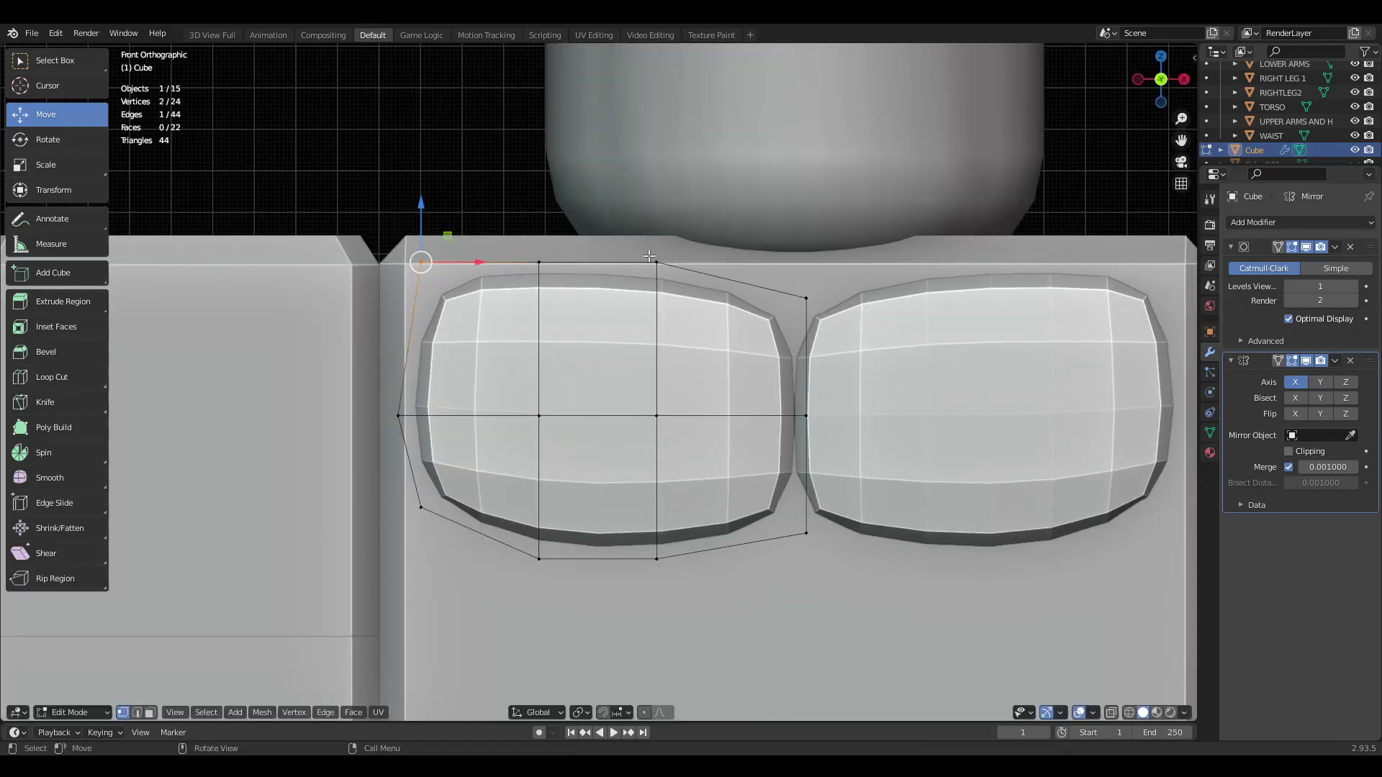
# Step: Lower the whole top row of vertices of the chest mesh slightly along Z
pyautogui.hotkey('shift', 'z')
pyautogui.press('c')
pyautogui.moveTo(432, 245); pyautogui.dragTo(821, 260)
pyautogui.press('Escape')
pyautogui.hotkey('shift', 'z')
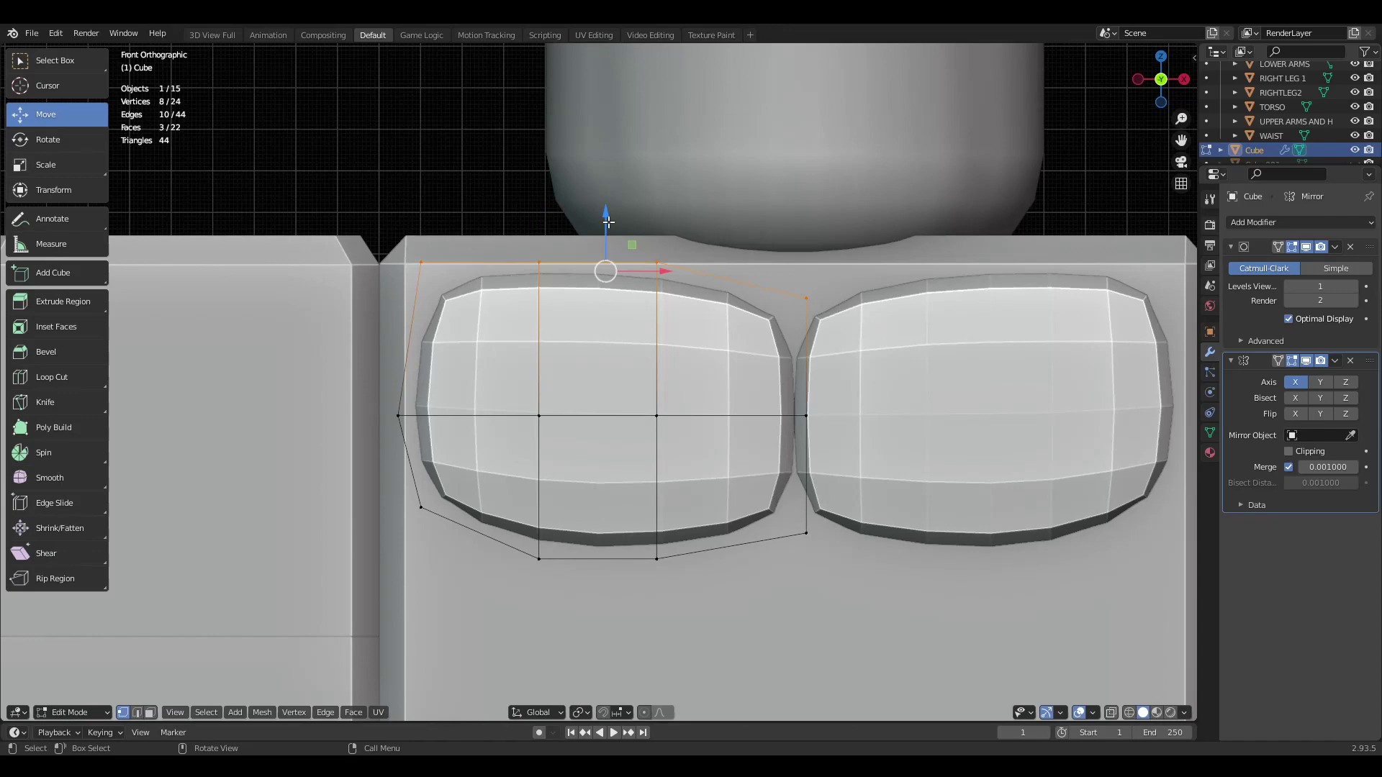
pyautogui.moveTo(609, 228); pyautogui.dragTo(630, 245)
pyautogui.click(623, 296)
# Step: Raise the entire chest mesh slightly along Z and move it forward from the torso along Y
pyautogui.press('a')
pyautogui.moveTo(603, 374); pyautogui.dragTo(594, 342)
pyautogui.press('ctrl+KP_3')
pyautogui.keyDown('shift'); pyautogui.moveTo(545, 339); pyautogui.dragTo(643, 377, button='middle'); pyautogui.keyUp('shift')
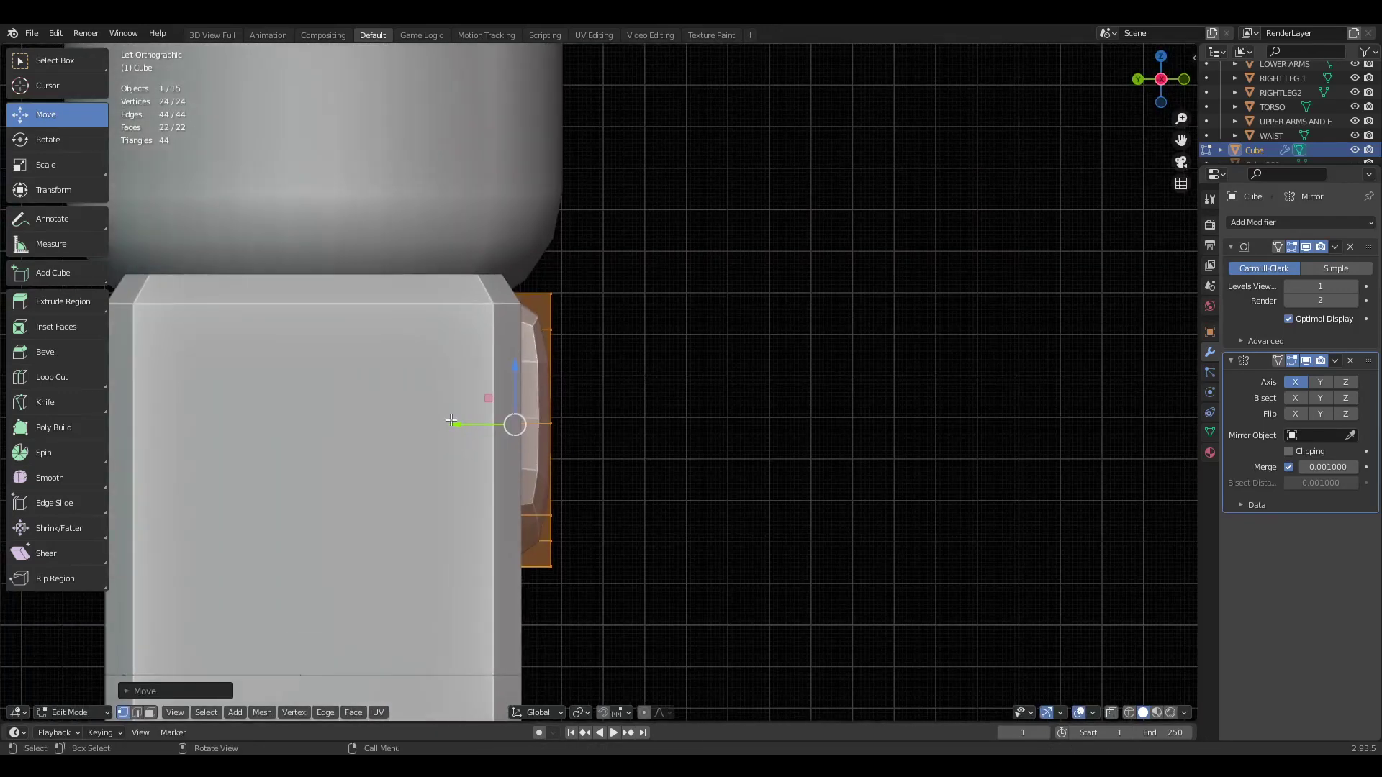
pyautogui.moveTo(454, 425); pyautogui.dragTo(476, 429)
pyautogui.click(708, 427)
# Step: Add a centred loop cut through the thickness of the chest mesh, between its front and back faces
pyautogui.hotkey('ctrl', 'r')
pyautogui.click(534, 291)
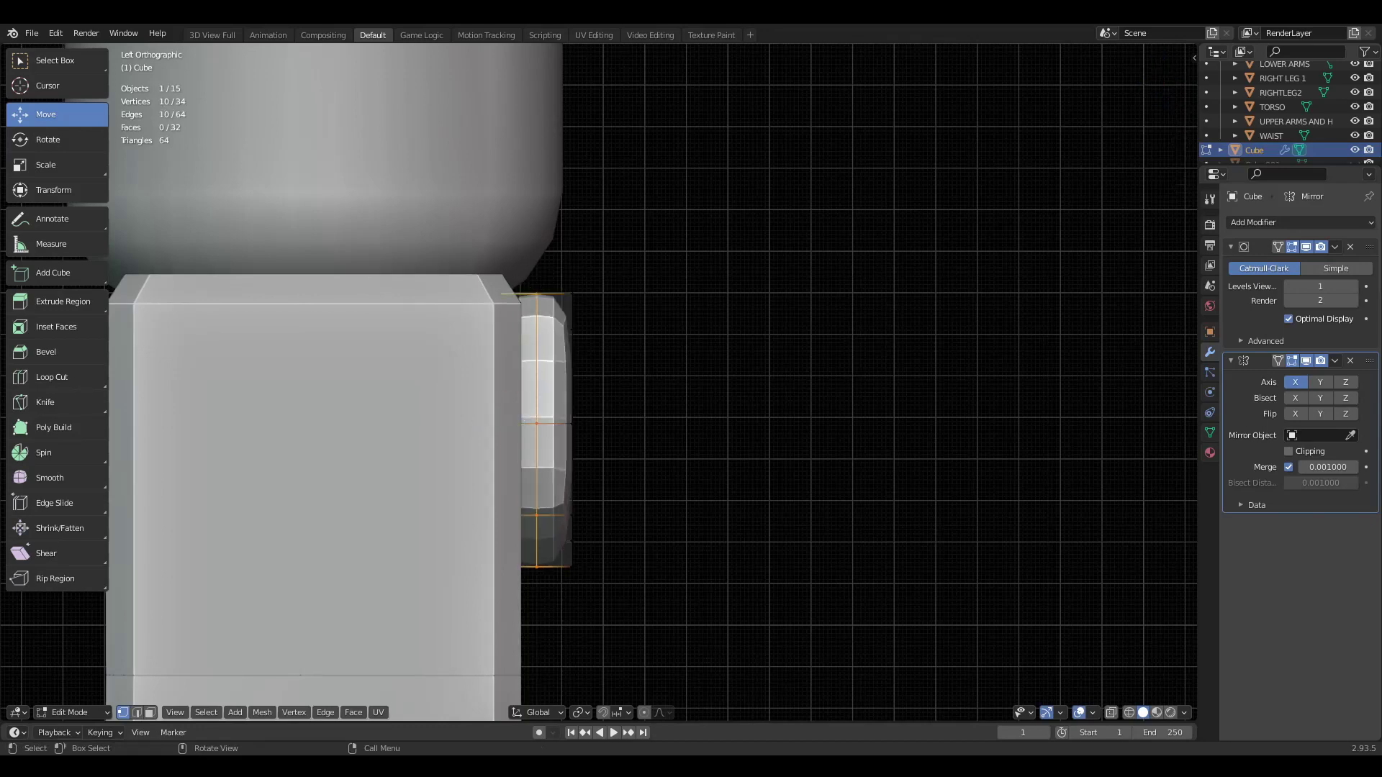
pyautogui.rightClick(536, 293)
pyautogui.press('a')
pyautogui.hotkey('shift', 'z')
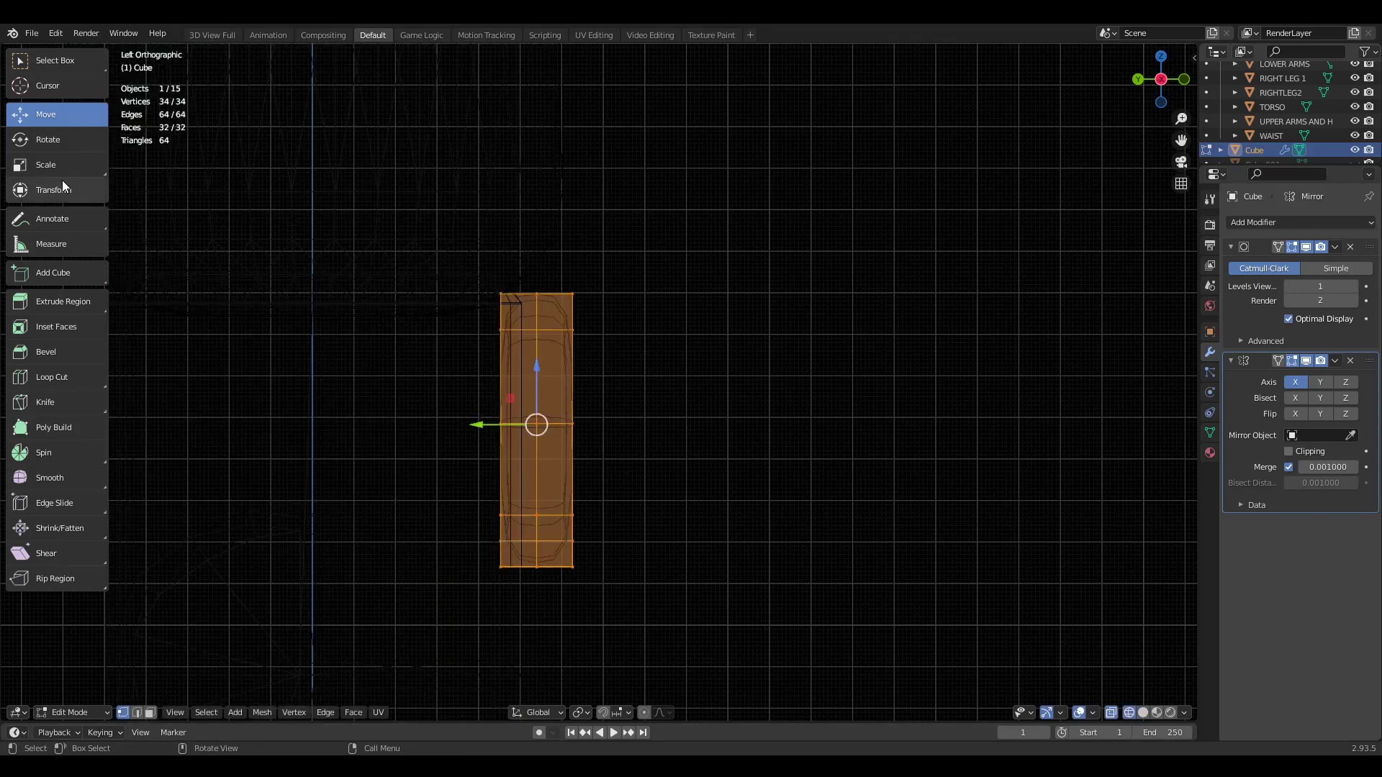
pyautogui.click(51, 164)
pyautogui.hotkey('shift', 'z')
pyautogui.moveTo(490, 421); pyautogui.dragTo(478, 423)
pyautogui.hotkey('ctrl', 'z')
pyautogui.click(73, 123)
# Step: Shift the whole chest mesh slightly forward from the torso along Y and check it from above
pyautogui.press('KP_1')
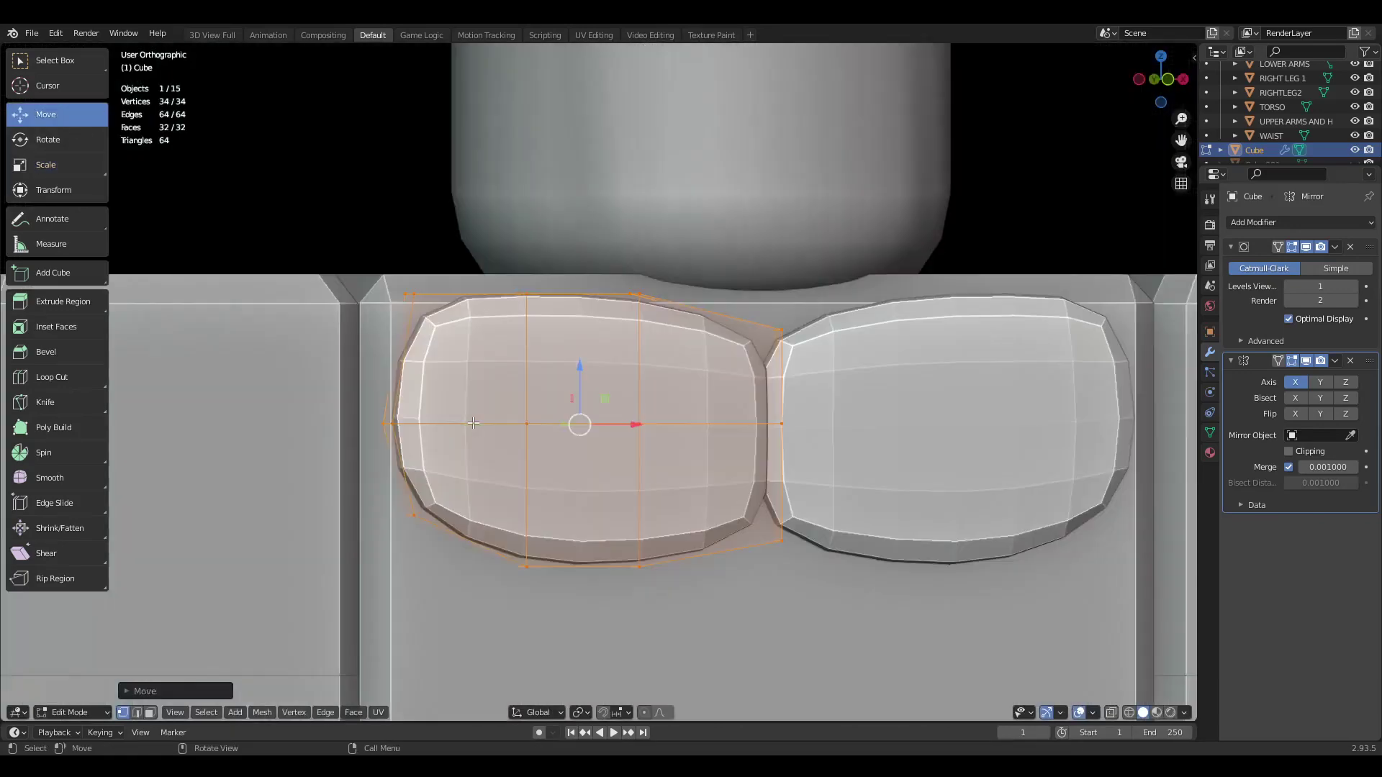
pyautogui.click(621, 446)
pyautogui.scroll(-3, 621, 447)
pyautogui.hotkey('alt', 'z')
pyautogui.press('KP_7')
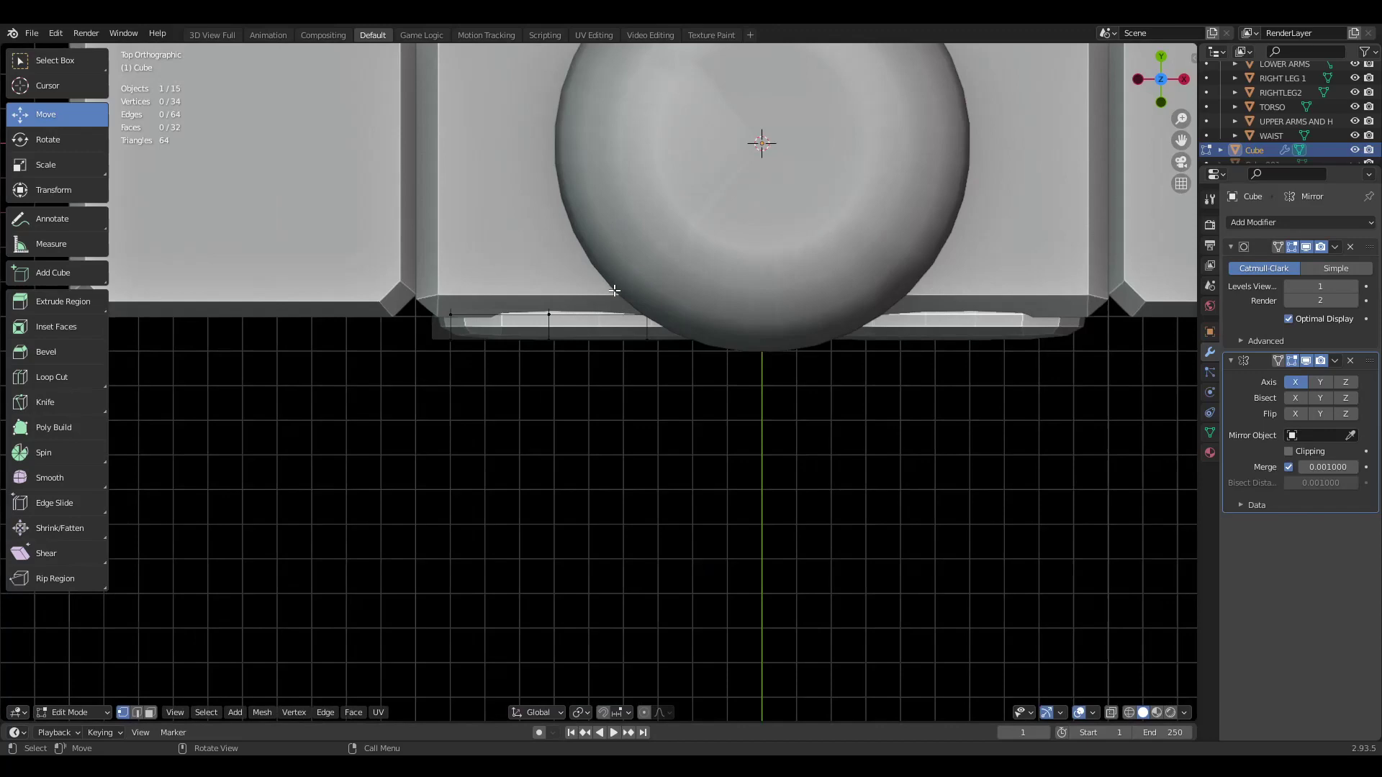
pyautogui.press('a')
pyautogui.hotkey('alt', 'z')
pyautogui.hotkey('alt', 'a')
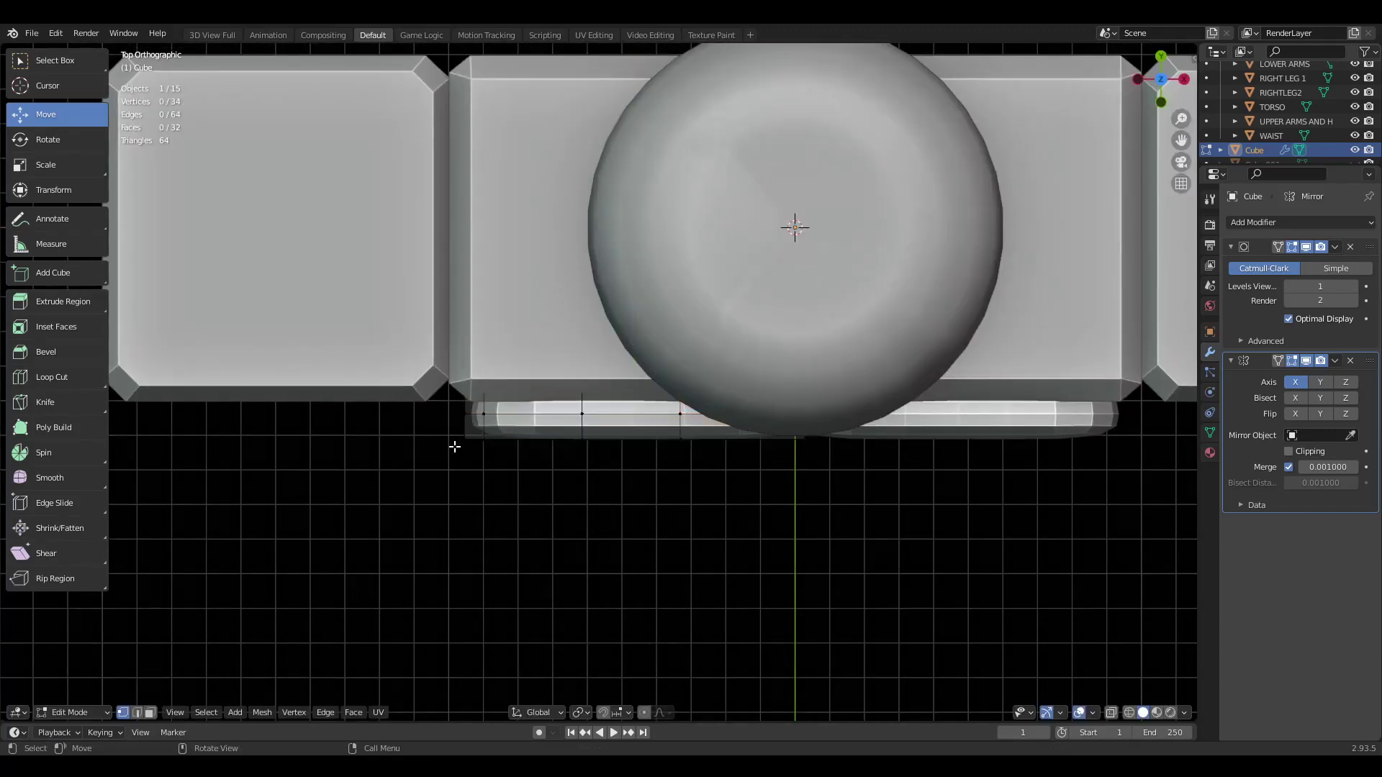
# Step: Select all front-face vertices of the chest mesh and scale them down slightly to taper the front
pyautogui.hotkey('alt', 'z')
pyautogui.press('b')
pyautogui.moveTo(414, 432); pyautogui.dragTo(994, 549)
pyautogui.hotkey('alt', 'z')
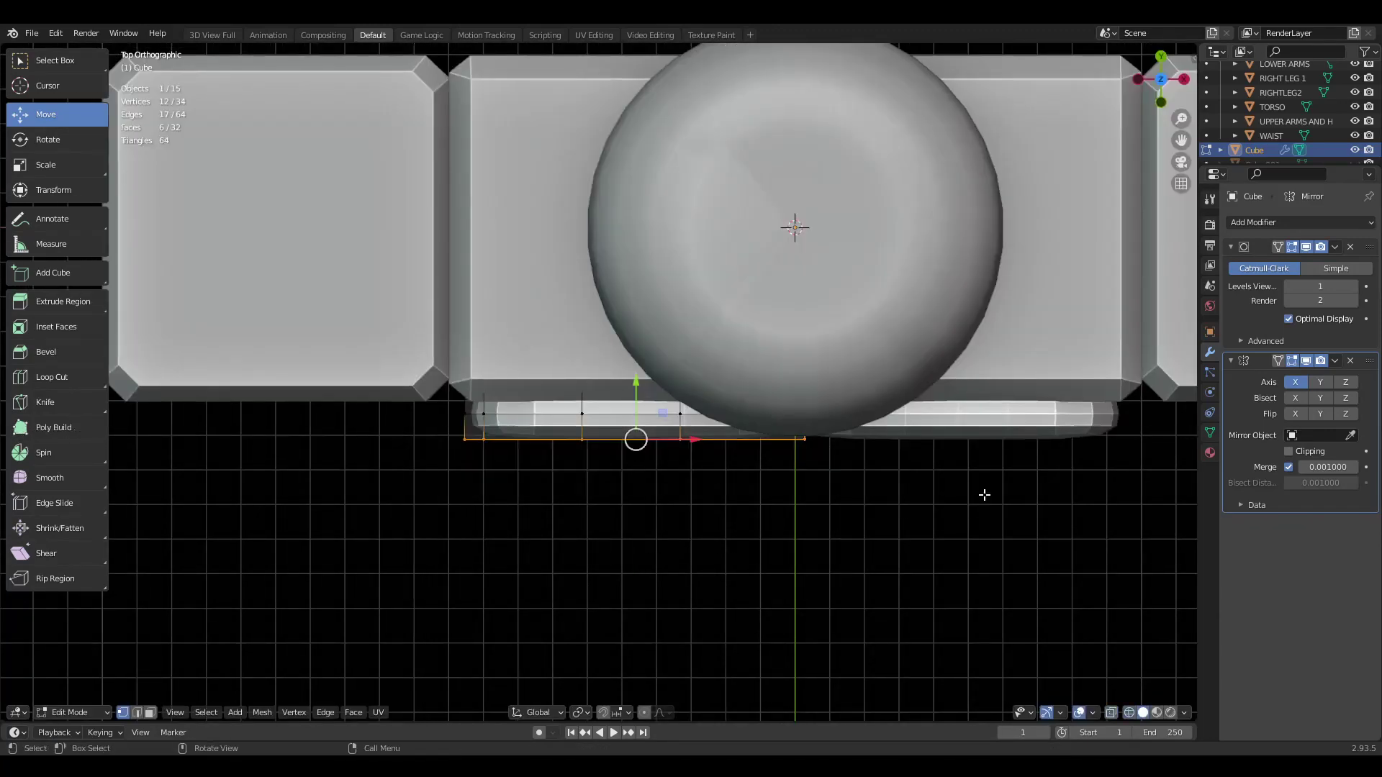
pyautogui.scroll(3, 986, 493)
pyautogui.press('s')
pyautogui.click(960, 469)
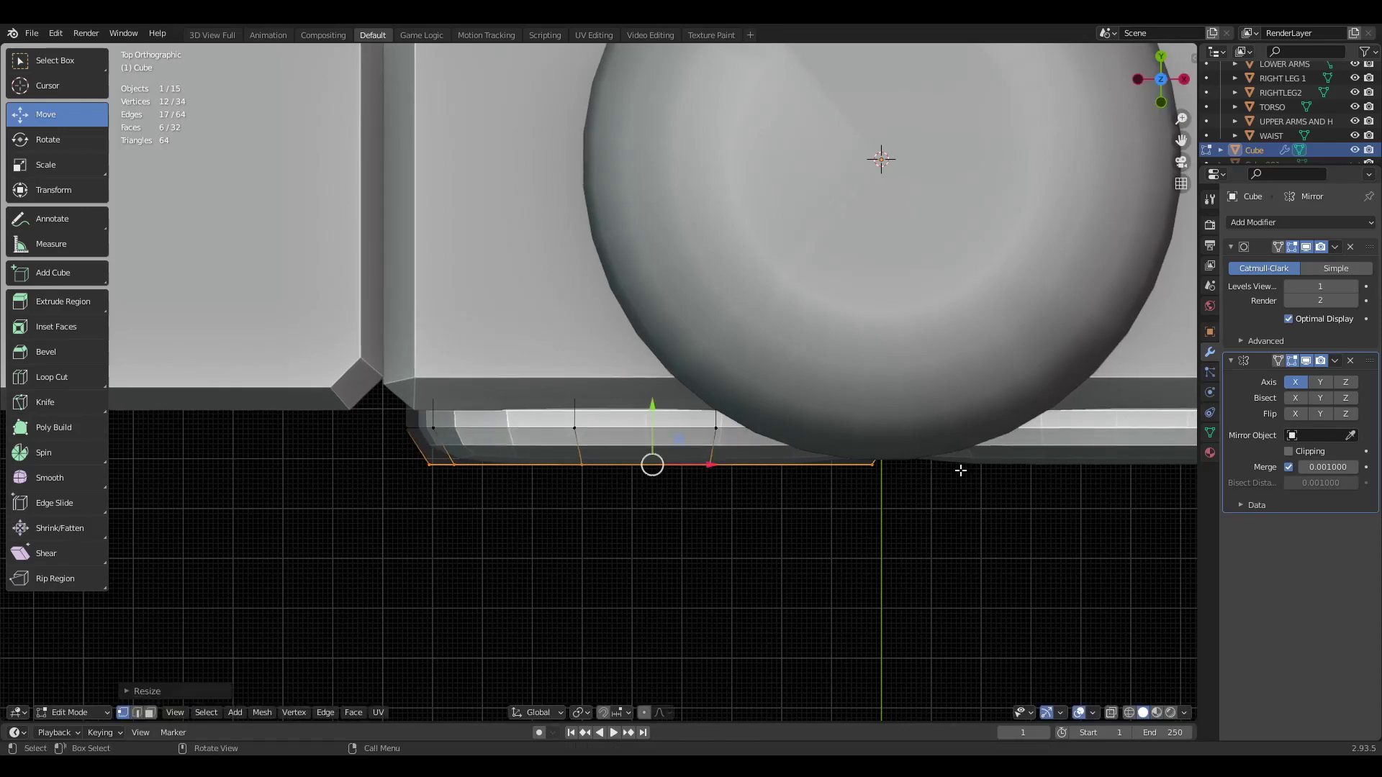
# Step: Pull the two central front vertices of the chest mesh forward along Y to make the muscle bulge
pyautogui.moveTo(960, 468); pyautogui.dragTo(893, 317, button='middle')
pyautogui.scroll(-2, 619, 446)
pyautogui.press('a')
pyautogui.hotkey('alt', 'a')
pyautogui.moveTo(619, 447); pyautogui.dragTo(663, 432, button='middle')
pyautogui.scroll(2, 662, 433)
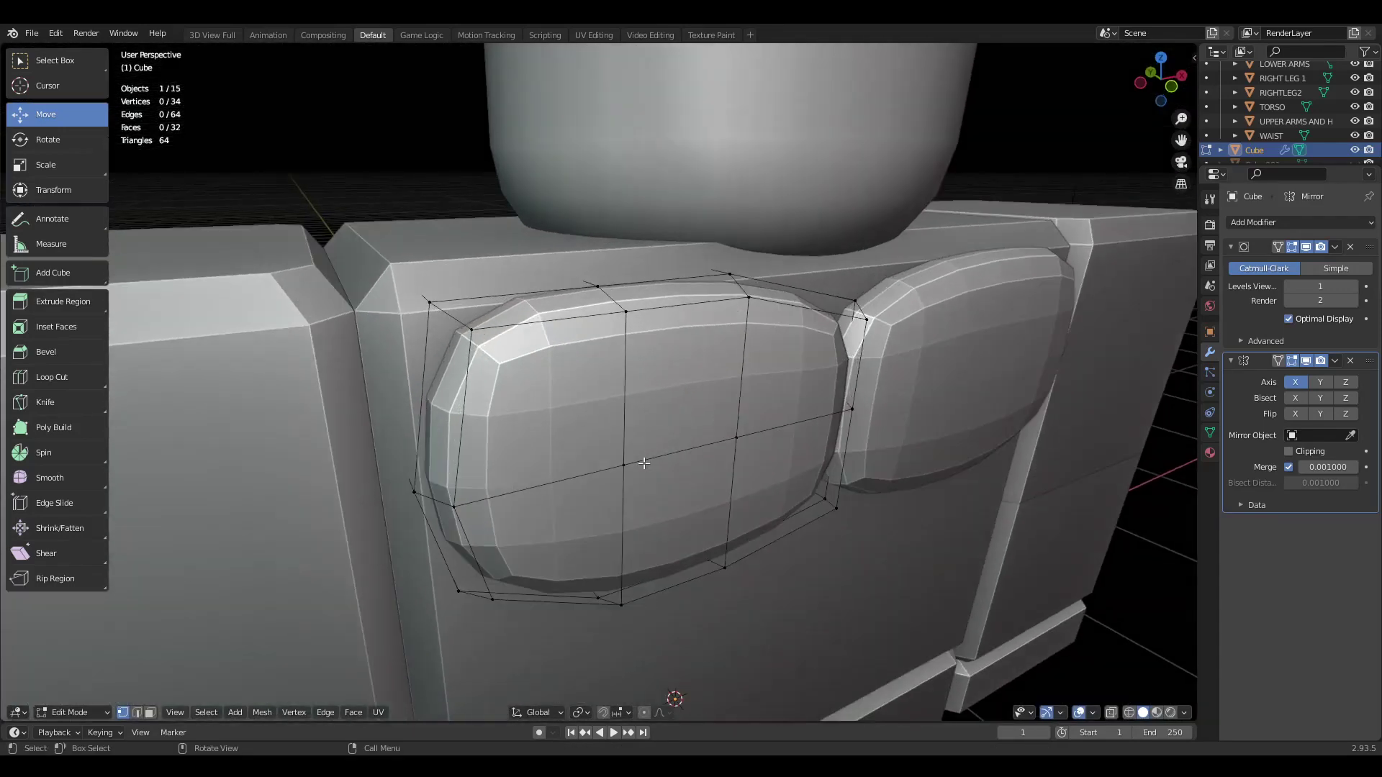
pyautogui.click(633, 464)
pyautogui.keyDown('shift'); pyautogui.click(731, 435); pyautogui.keyUp('shift')
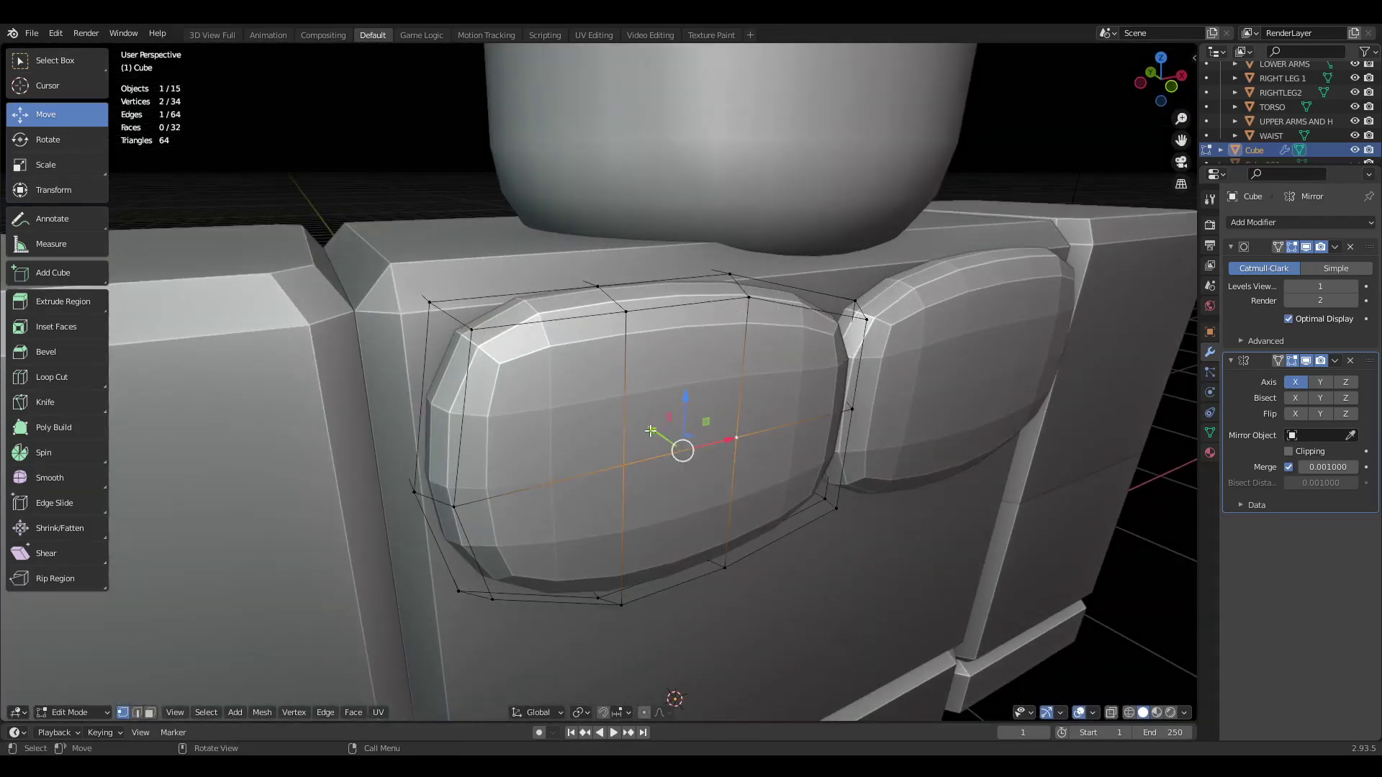
pyautogui.moveTo(651, 430)
pyautogui.mouseDown()
pyautogui.moveTo(679, 445)
pyautogui.moveTo(671, 438)
pyautogui.mouseUp()
pyautogui.press('ctrl+KP_3')
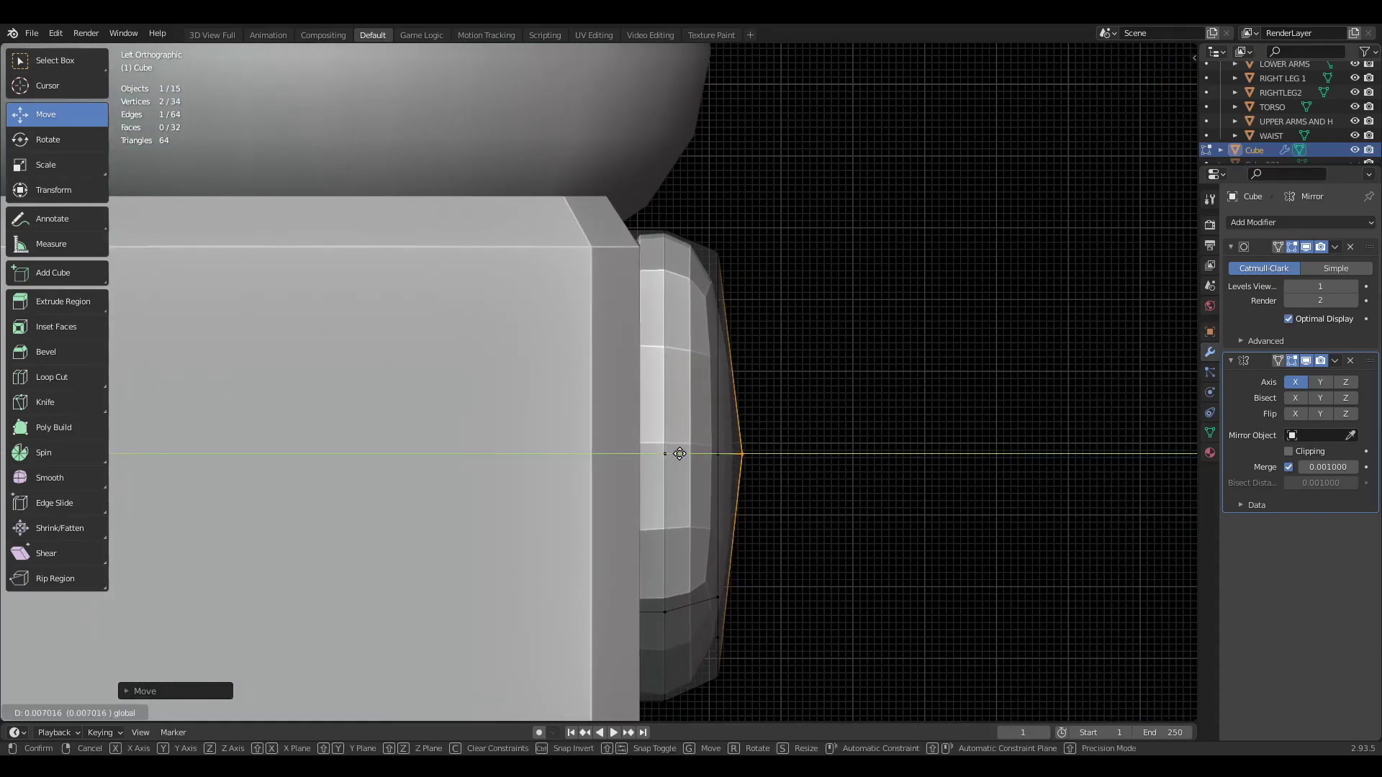
# Step: Move the whole chest mesh back toward the torso along Y
pyautogui.press('a')
pyautogui.moveTo(616, 454); pyautogui.dragTo(583, 455)
pyautogui.press('KP_1')
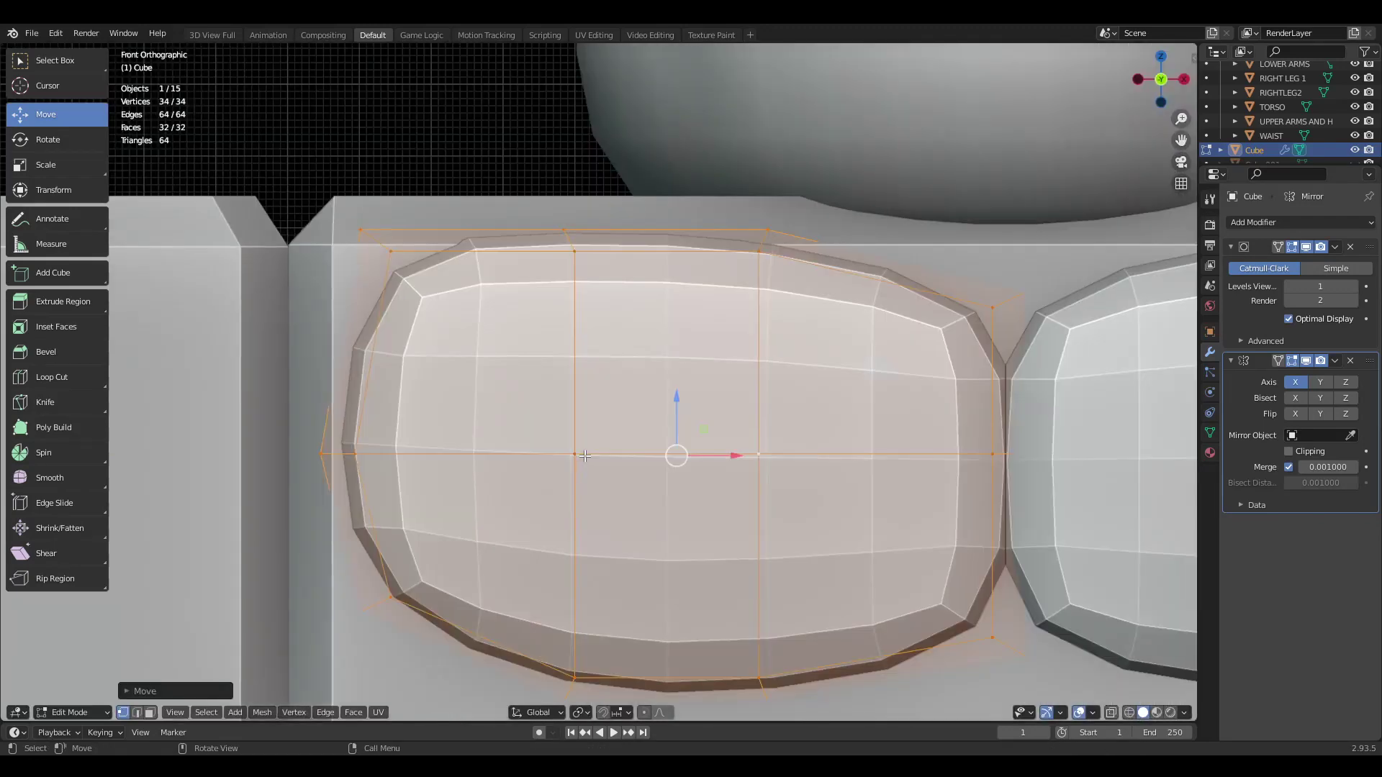
pyautogui.scroll(-2, 739, 437)
pyautogui.scroll(-4, 739, 437)
pyautogui.scroll(2, 740, 437)
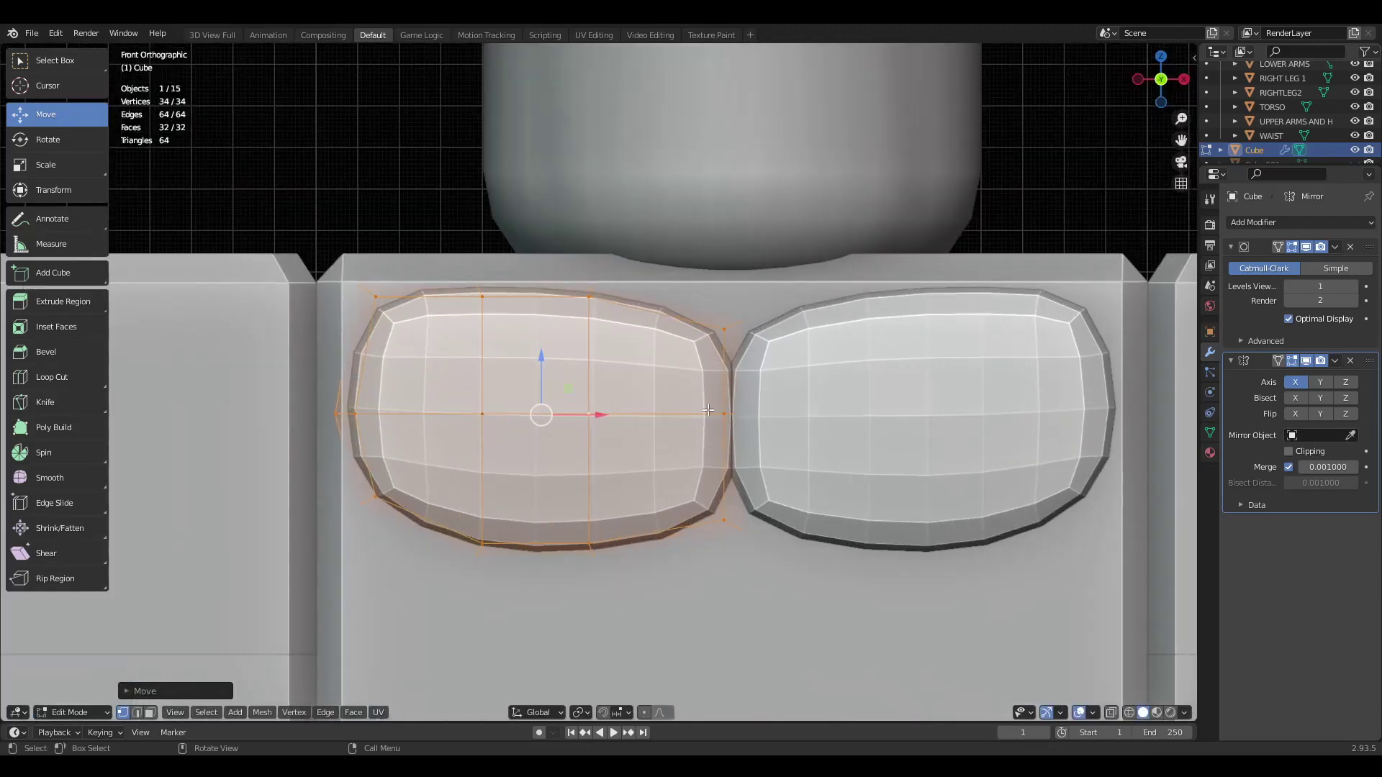
# Step: Move the lower inner corner vertices of the chest mesh down and toward the centre line, and return to Object Mode
pyautogui.hotkey('alt', 'a')
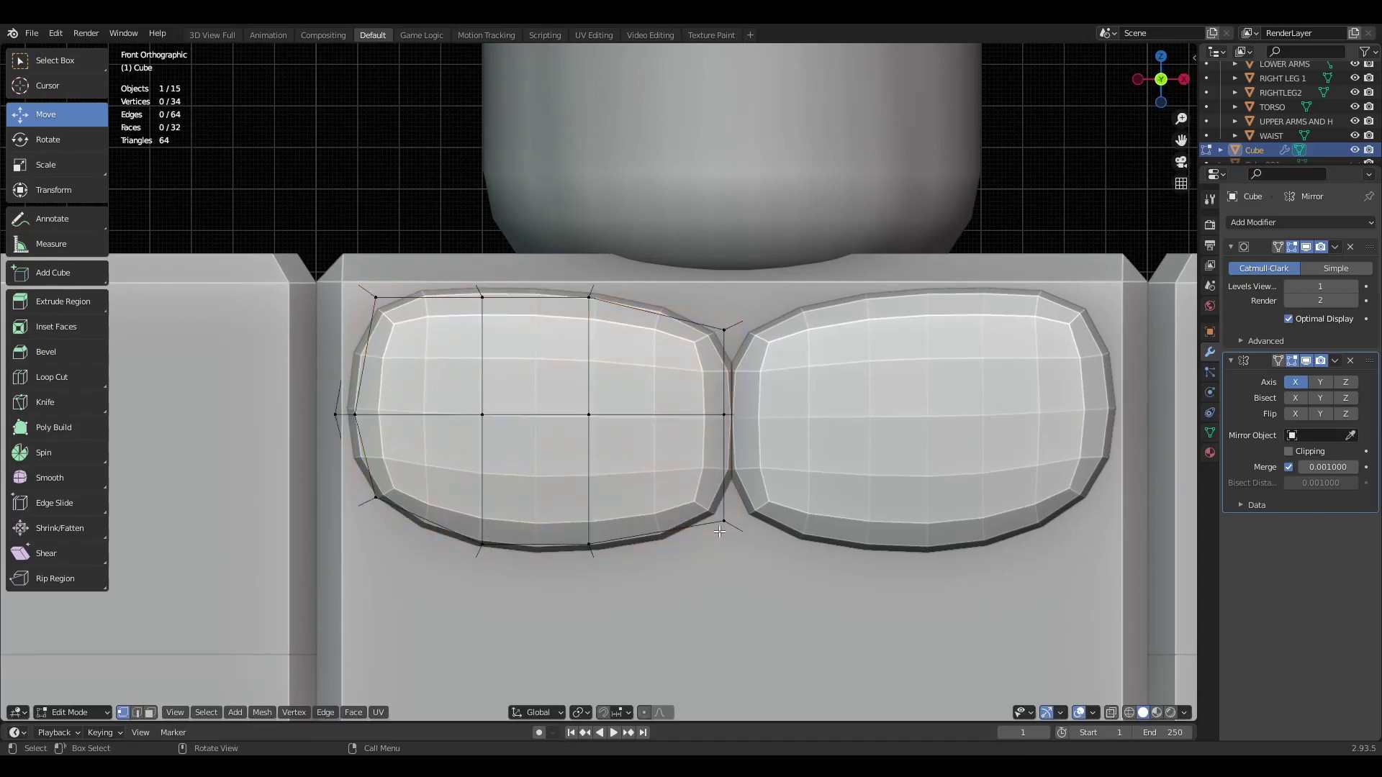
pyautogui.hotkey('shift', 'z')
pyautogui.press('c')
pyautogui.click(745, 531)
pyautogui.rightClick(745, 527)
pyautogui.hotkey('shift', 'z')
pyautogui.press('g')
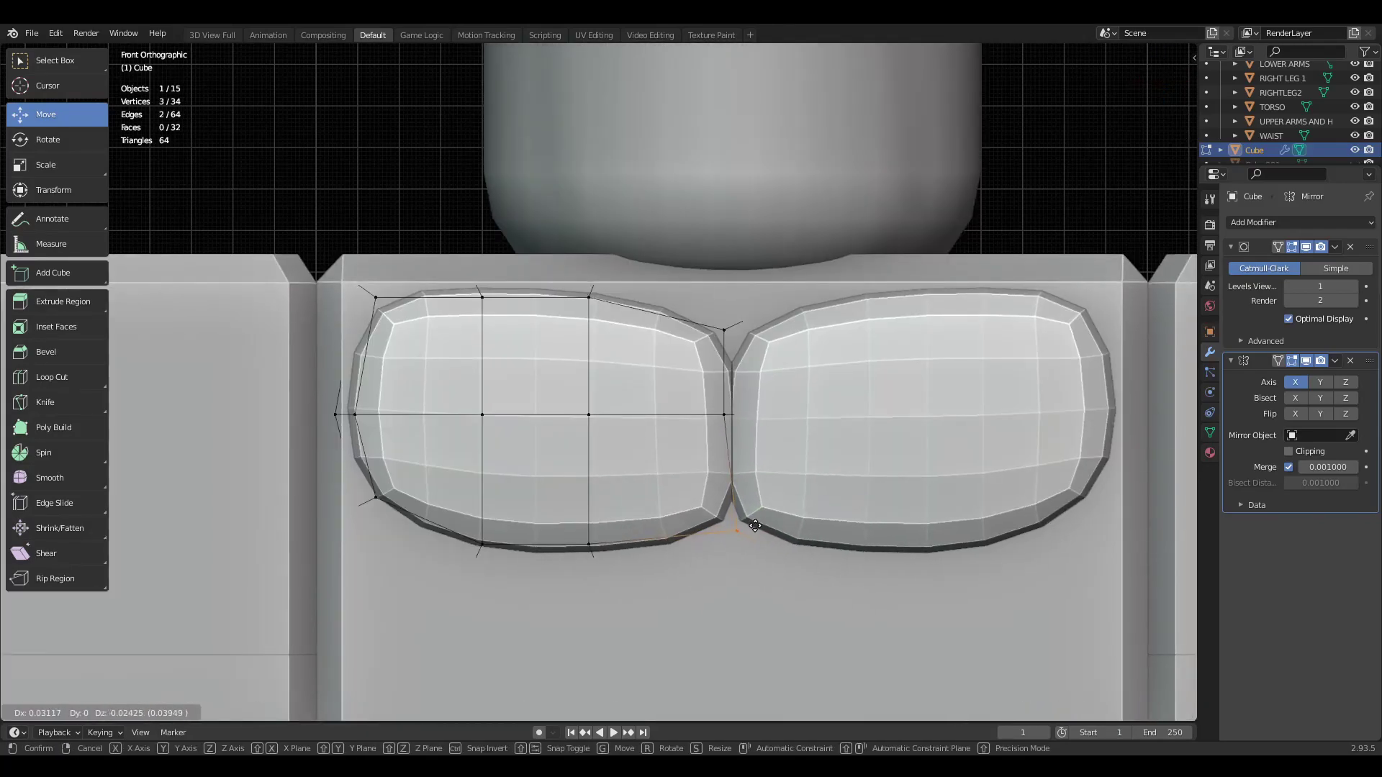
pyautogui.click(750, 524)
pyautogui.press('Tab')
pyautogui.scroll(-11, 576, 490)
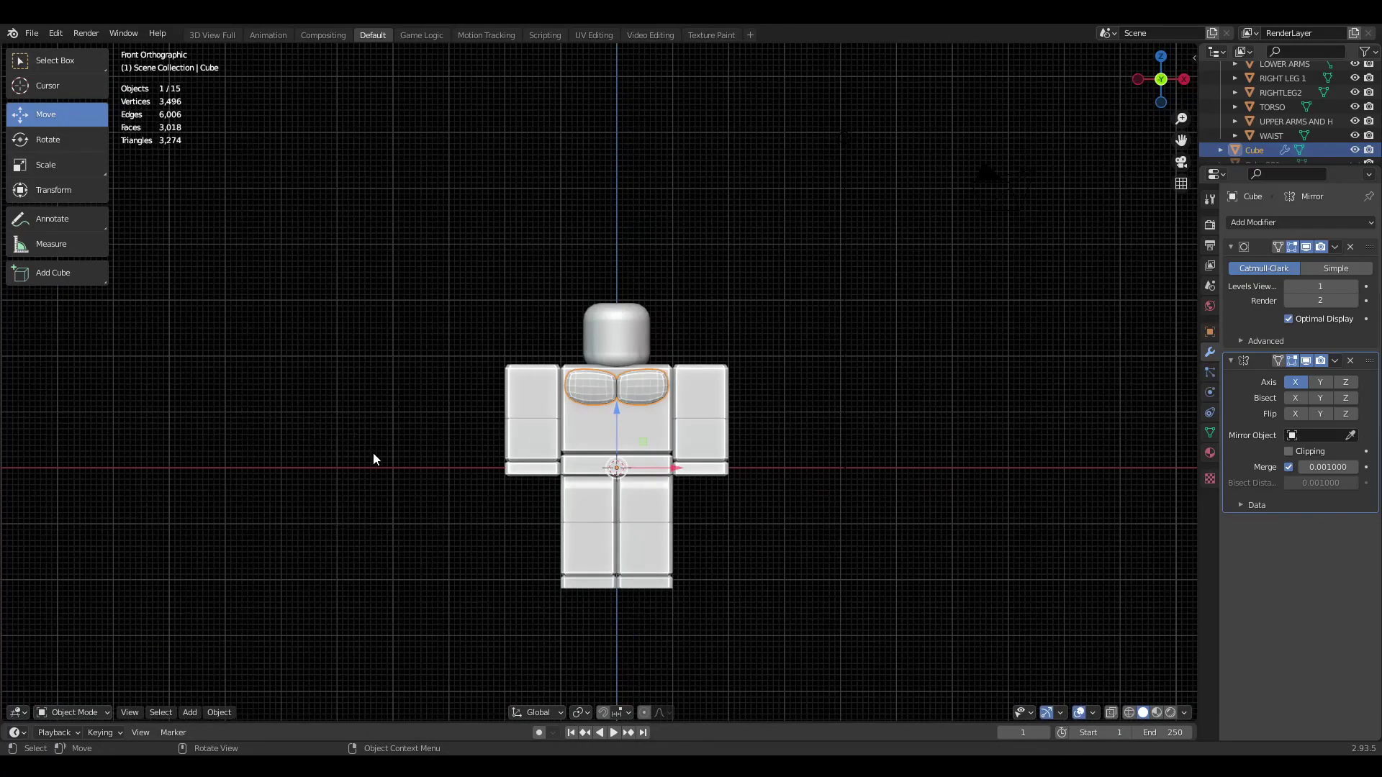
# Step: Duplicate the chest muscles in place and move the copy's mesh straight down to sit just below the original
pyautogui.click(330, 464)
pyautogui.scroll(5, 503, 425)
pyautogui.click(550, 411)
pyautogui.scroll(3, 606, 415)
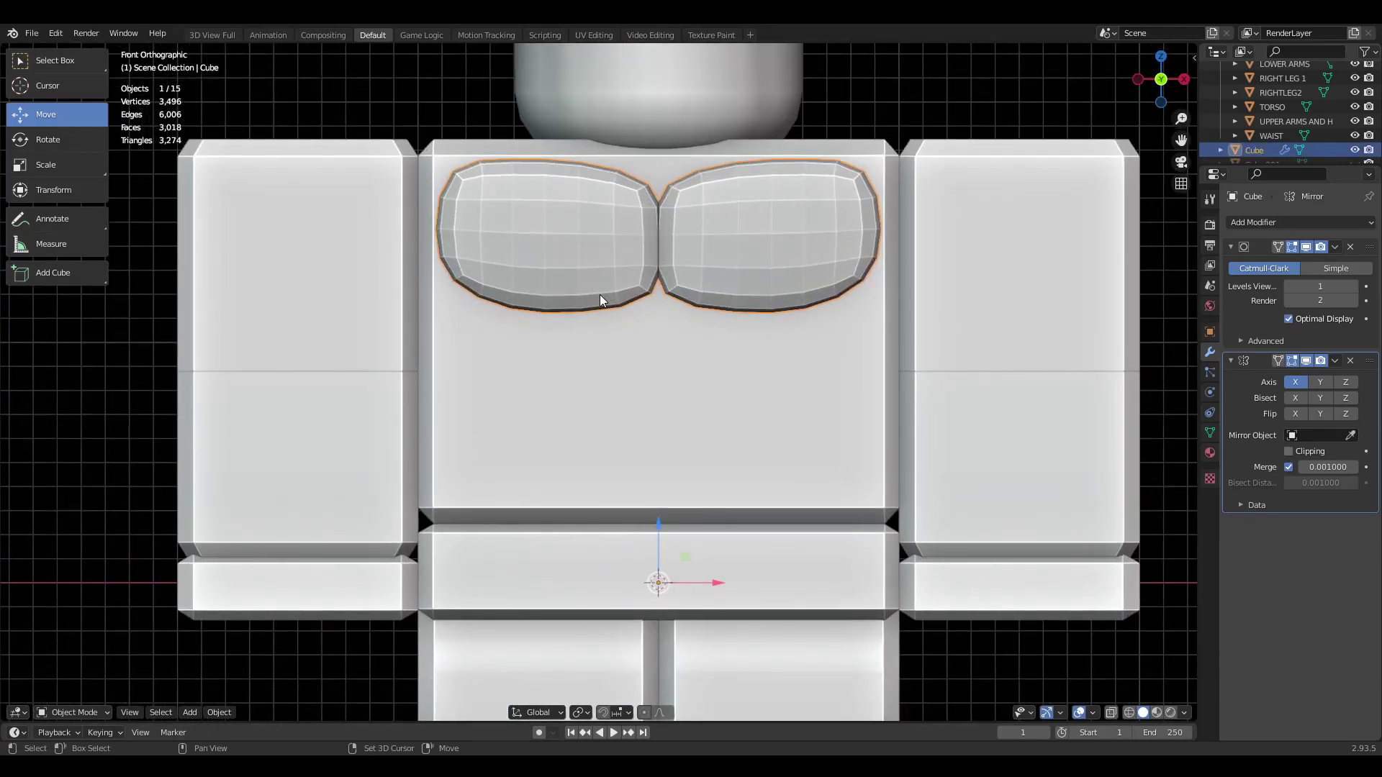
pyautogui.keyDown('shift'); pyautogui.moveTo(599, 295); pyautogui.dragTo(613, 344, button='middle'); pyautogui.keyUp('shift')
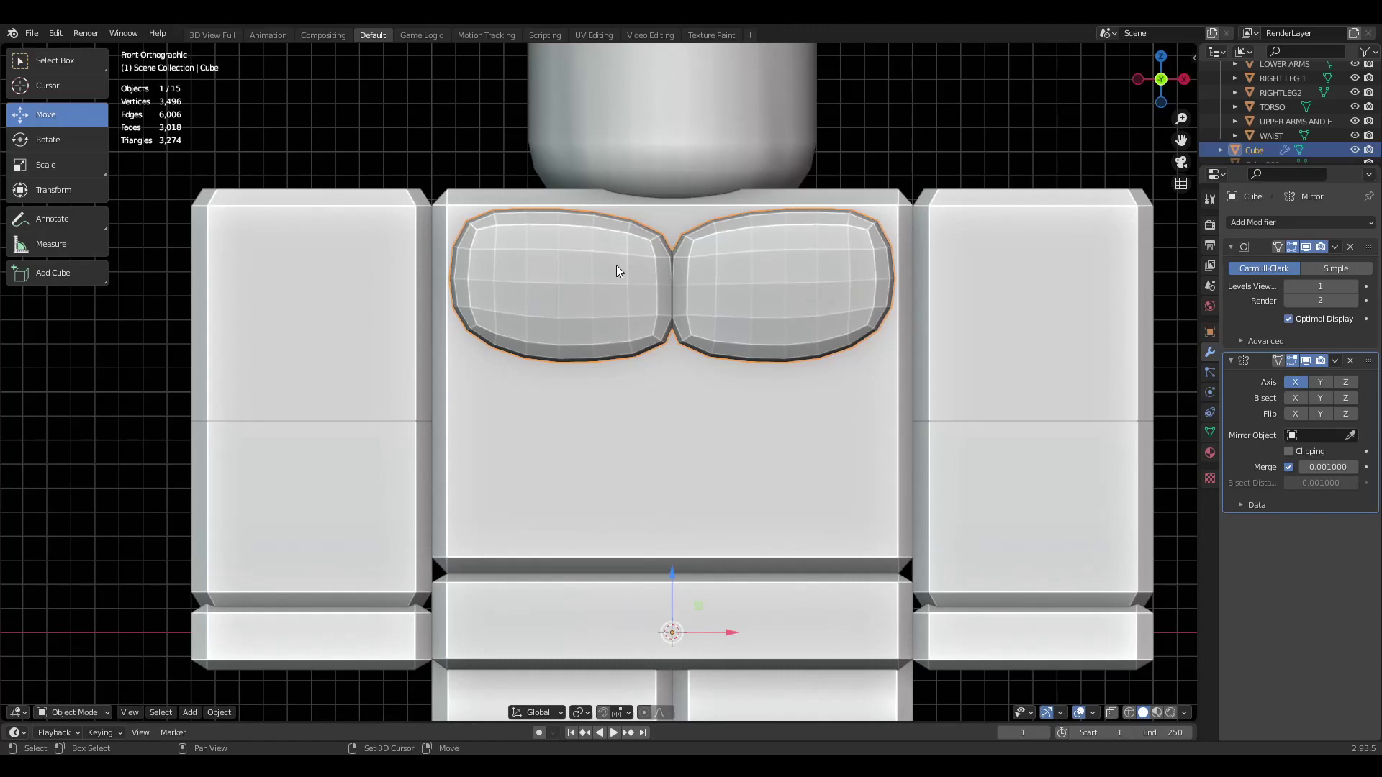
pyautogui.hotkey('shift', 'd')
pyautogui.press('Escape')
pyautogui.press('Tab')
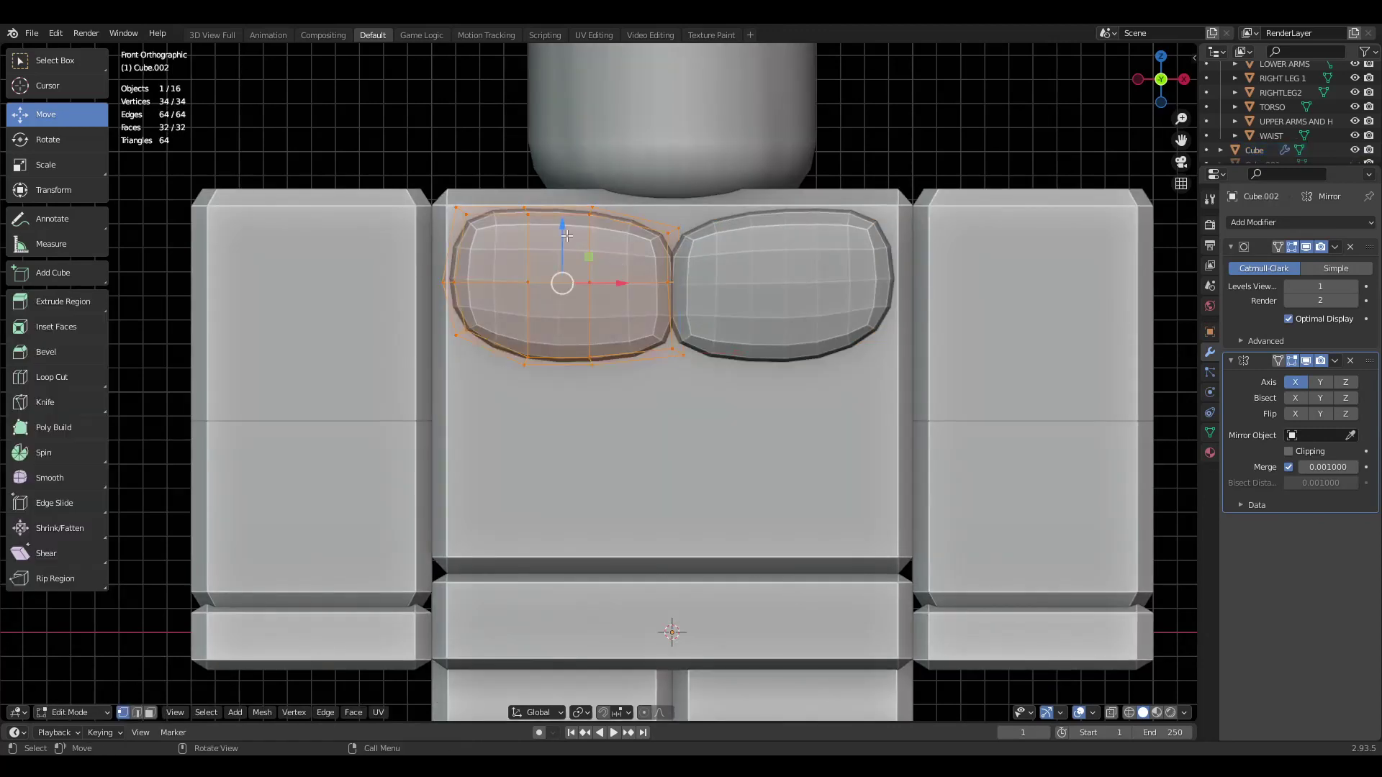
pyautogui.moveTo(565, 234); pyautogui.dragTo(586, 376)
pyautogui.scroll(4, 585, 376)
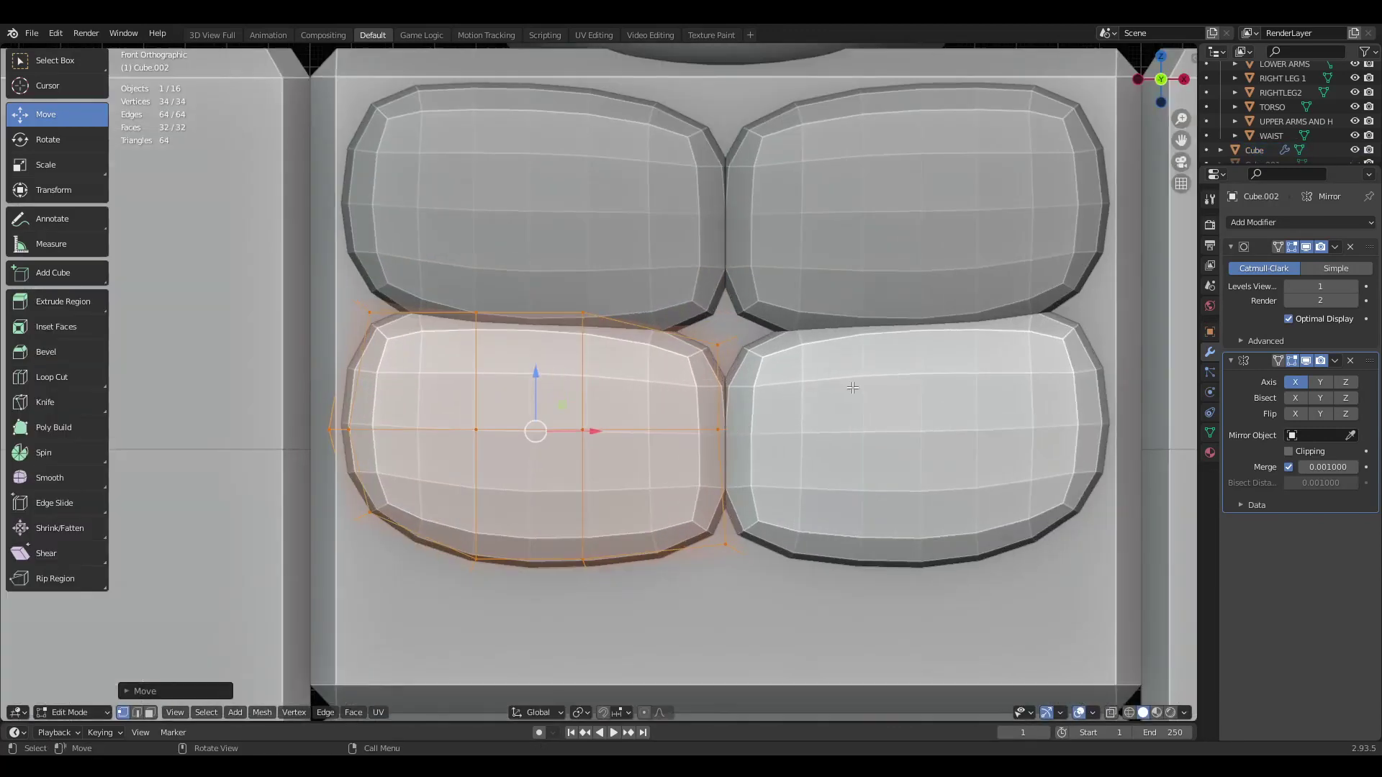
# Step: Scale down the duplicated mesh and place it against the centre line directly under the chest muscles
pyautogui.press('s')
pyautogui.click(770, 381)
pyautogui.press('g')
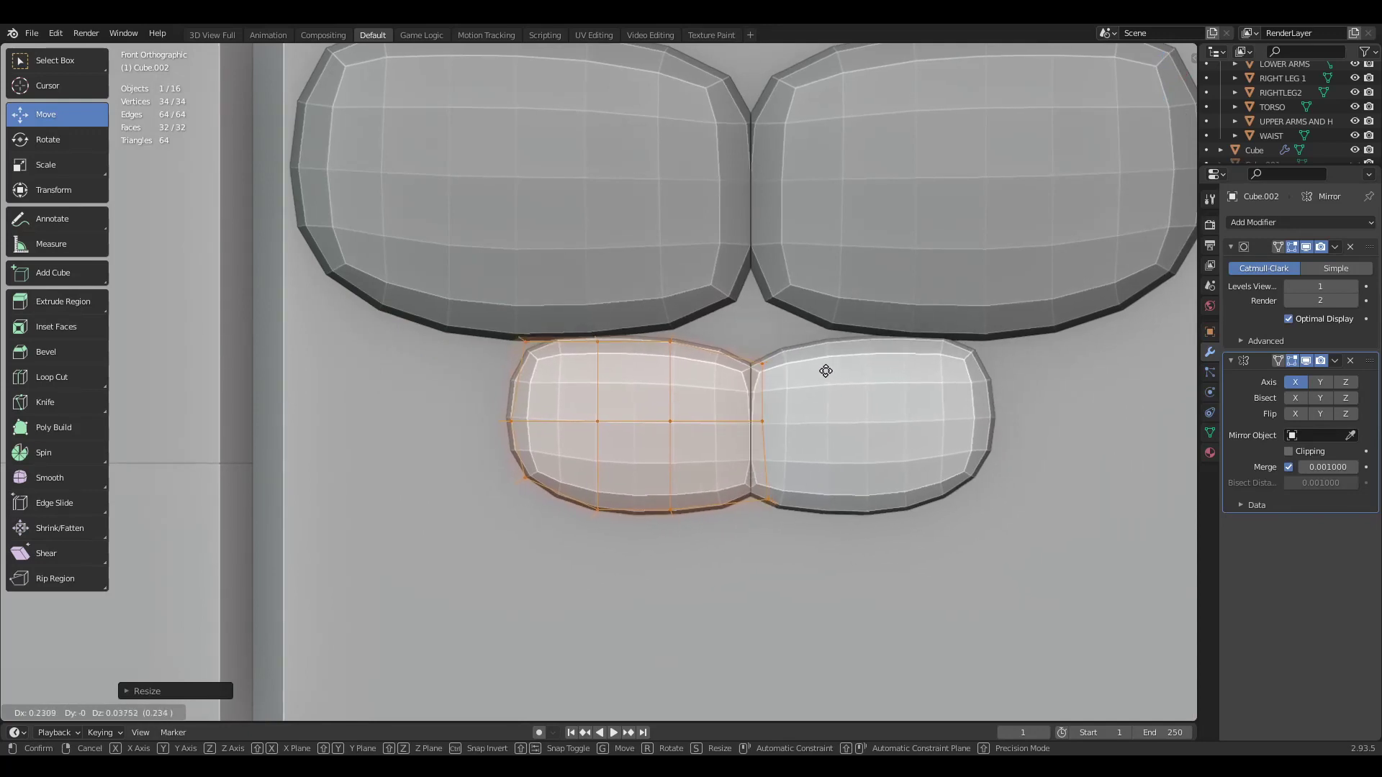
pyautogui.click(835, 376)
pyautogui.scroll(2, 835, 376)
pyautogui.press('s')
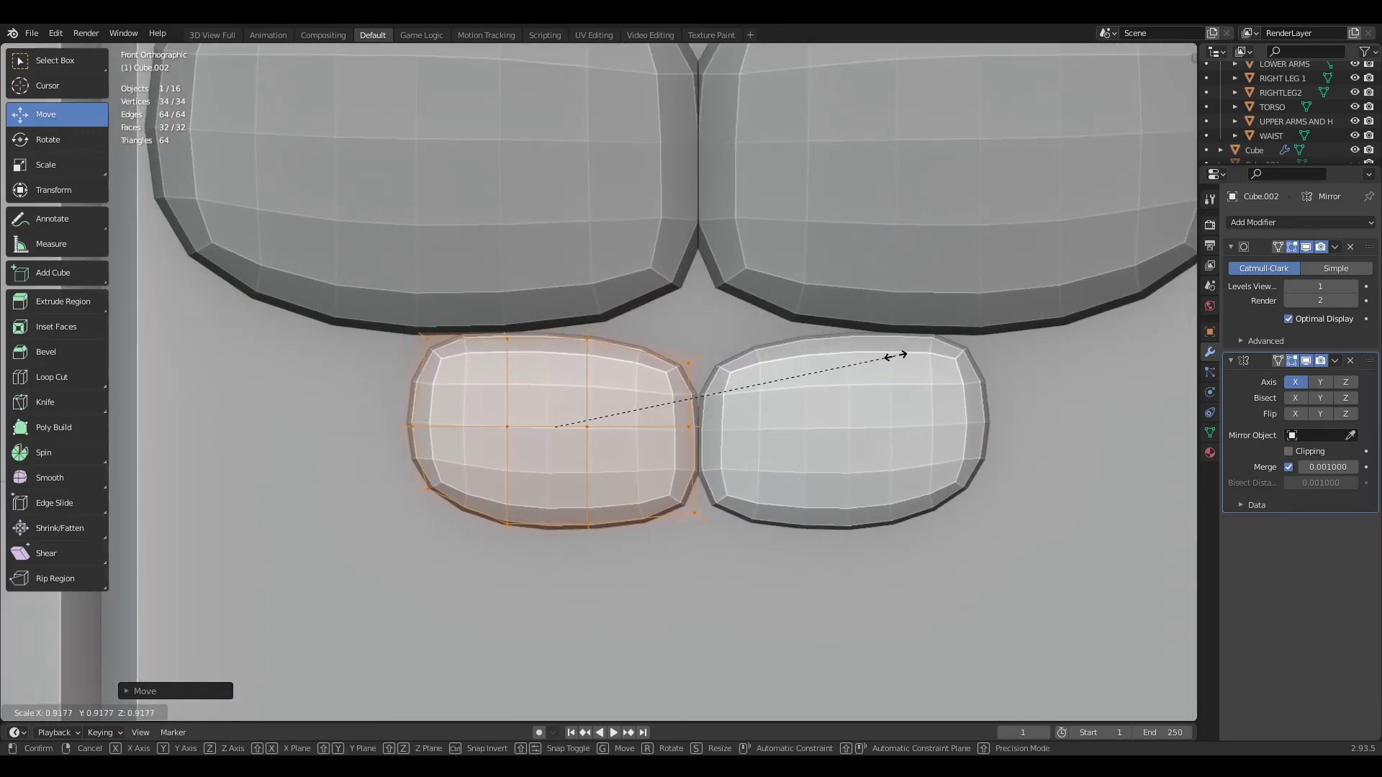
pyautogui.click(899, 364)
pyautogui.press('g')
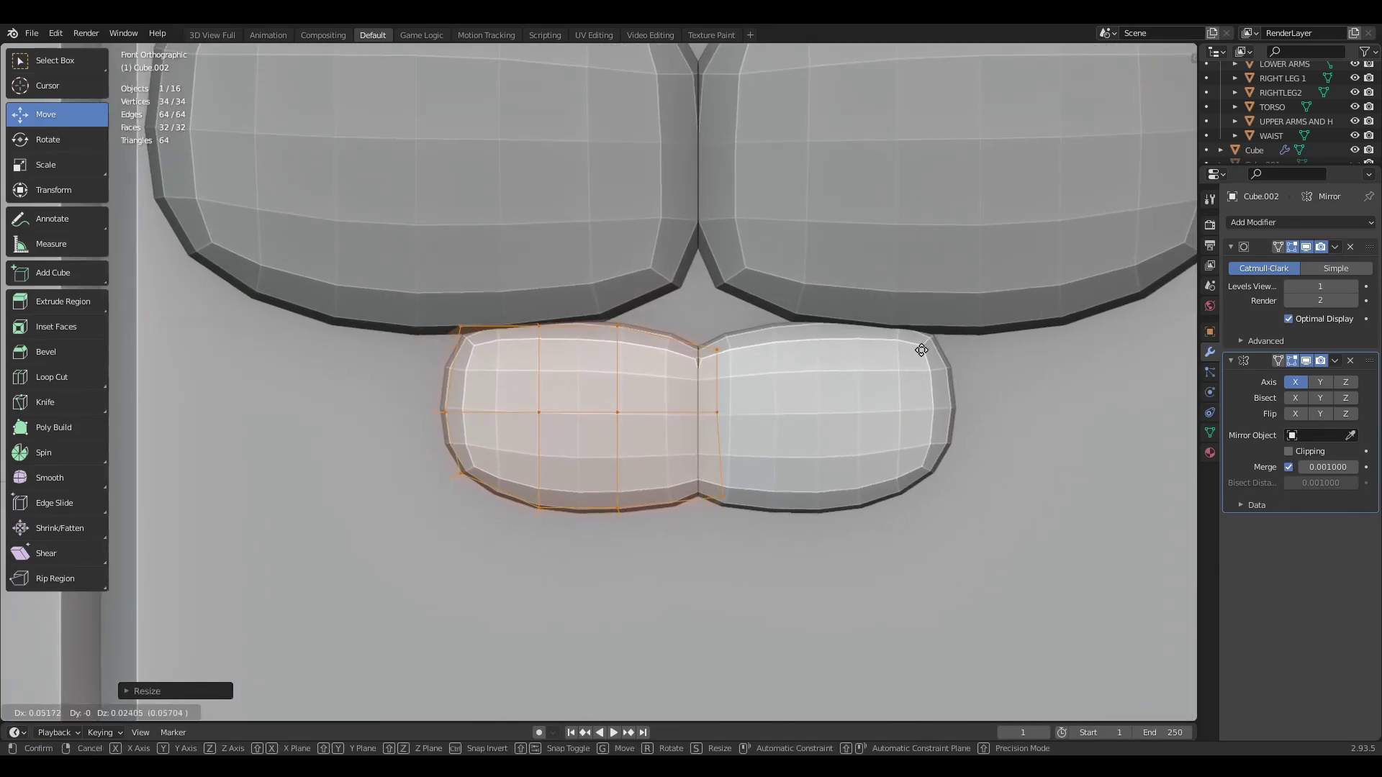
pyautogui.click(923, 361)
pyautogui.scroll(2, 752, 347)
pyautogui.hotkey('alt', 'a')
pyautogui.hotkey('shift', 'z')
pyautogui.hotkey('shift', 'z')
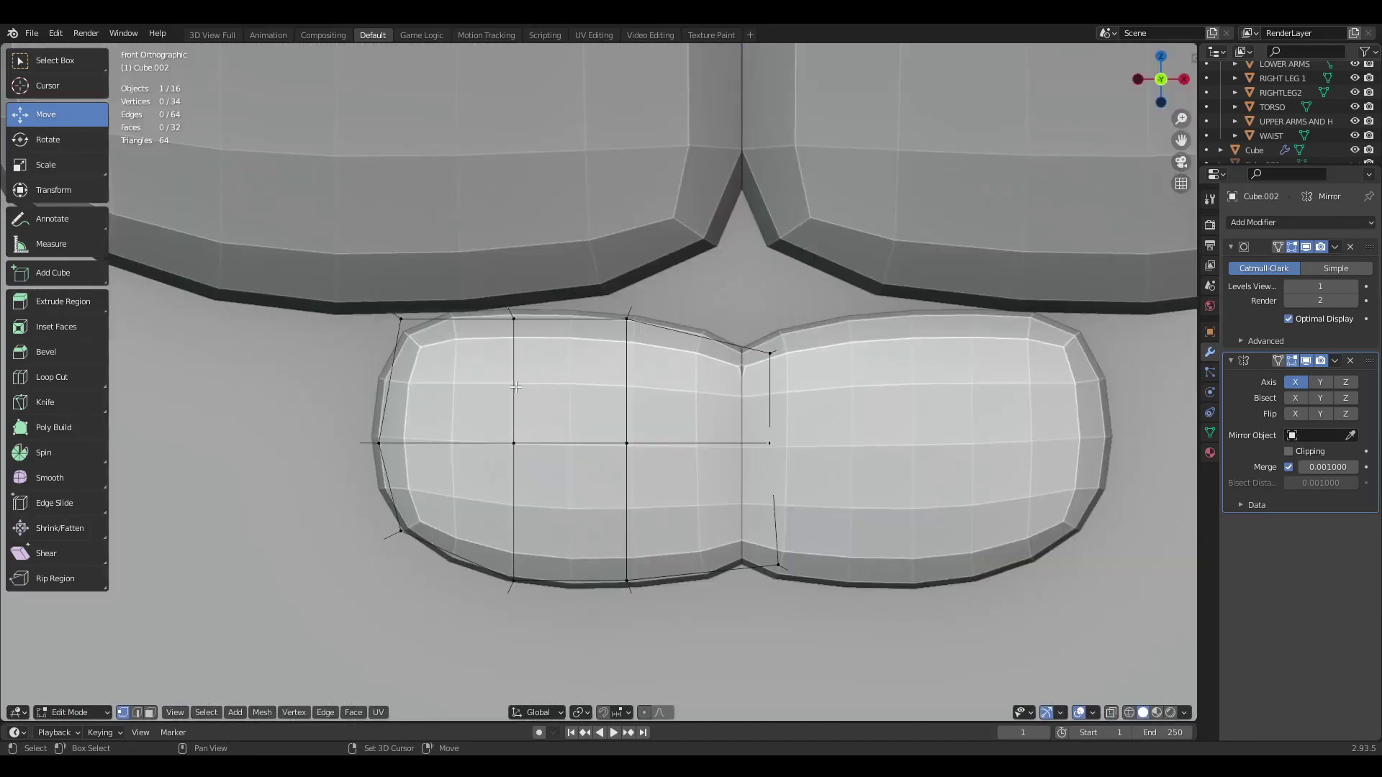
pyautogui.press('x')
pyautogui.click(520, 383)
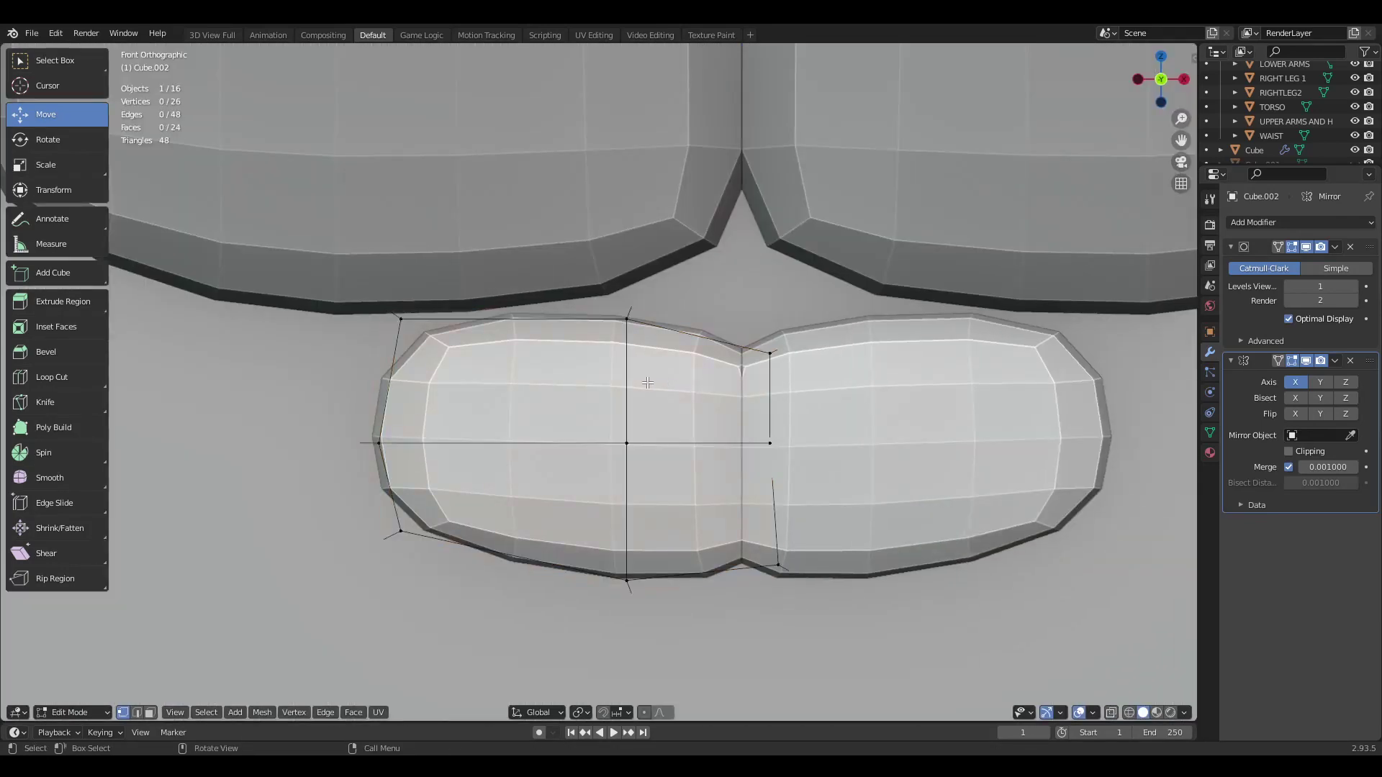
pyautogui.press('a')
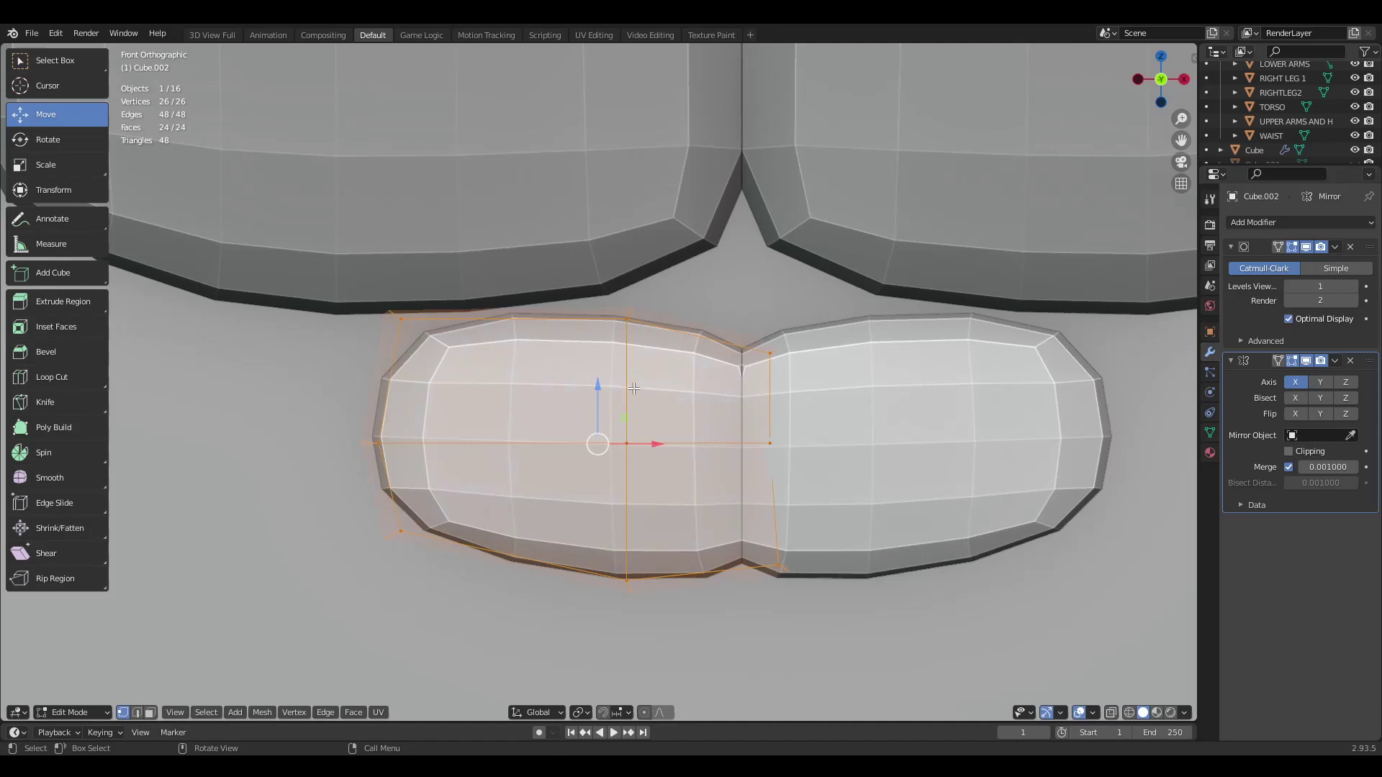
pyautogui.hotkey('alt', 'a')
pyautogui.hotkey('shift', 'z')
pyautogui.press('a')
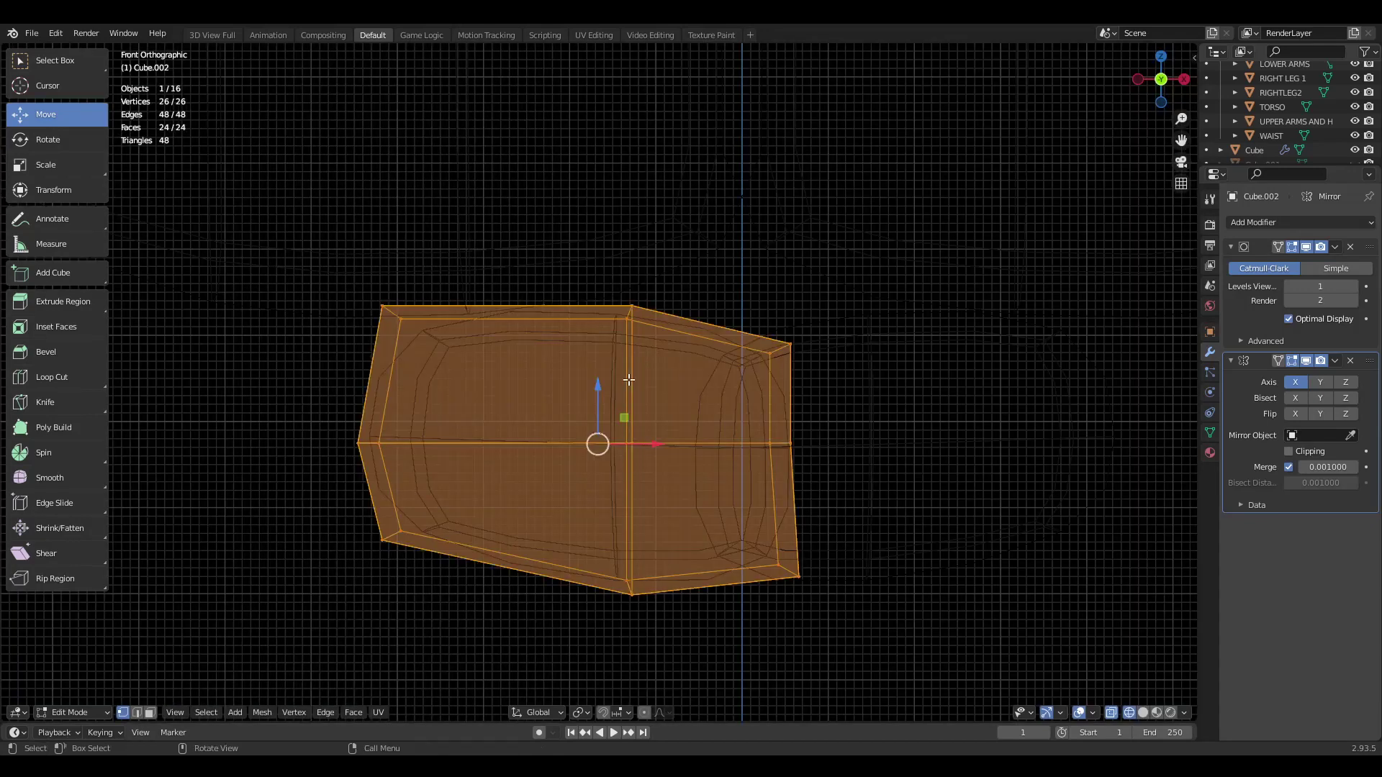
pyautogui.hotkey('shift', 'z')
pyautogui.hotkey('ctrl', 'r')
pyautogui.click(618, 384)
pyautogui.rightClick(618, 384)
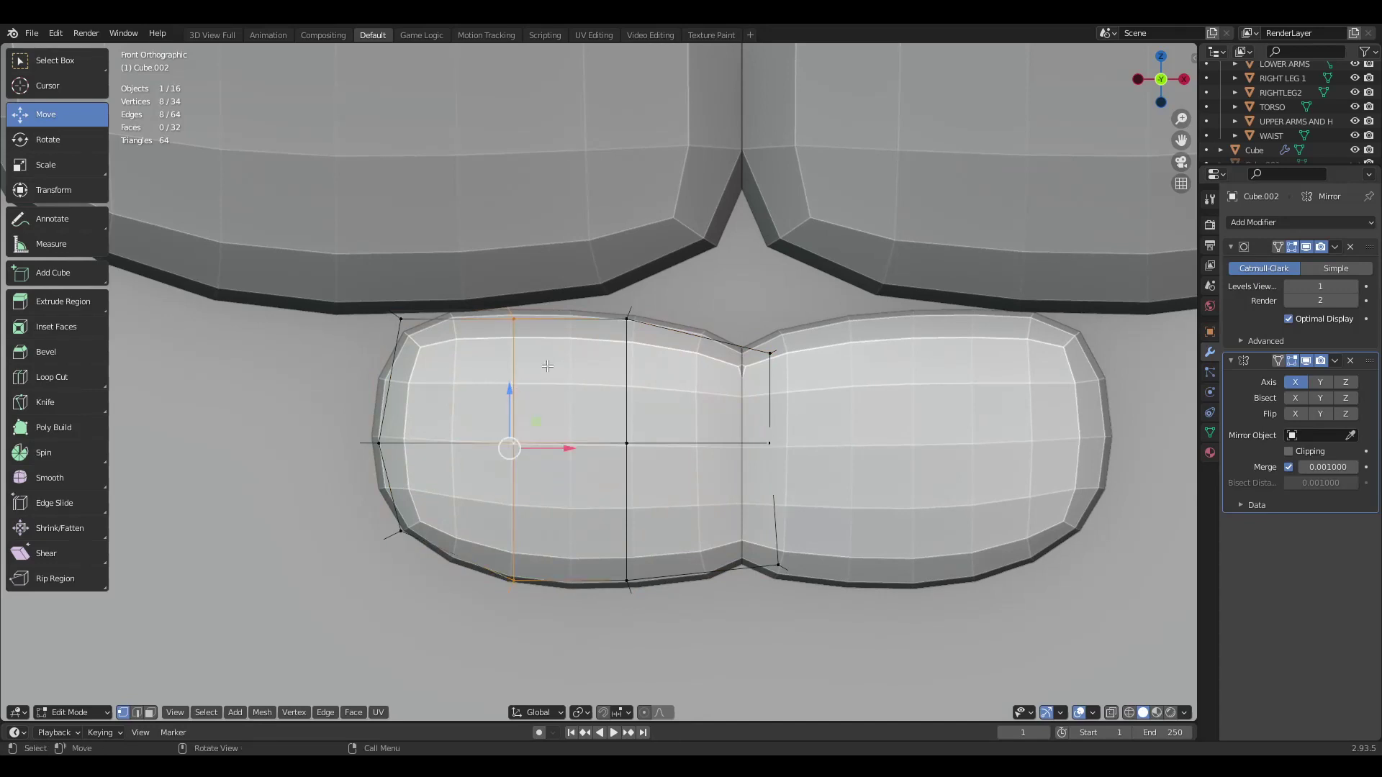
# Step: Dissolve the outer vertical edge loop of the lower muscle mesh and slide the remaining middle loop outward
pyautogui.press('x')
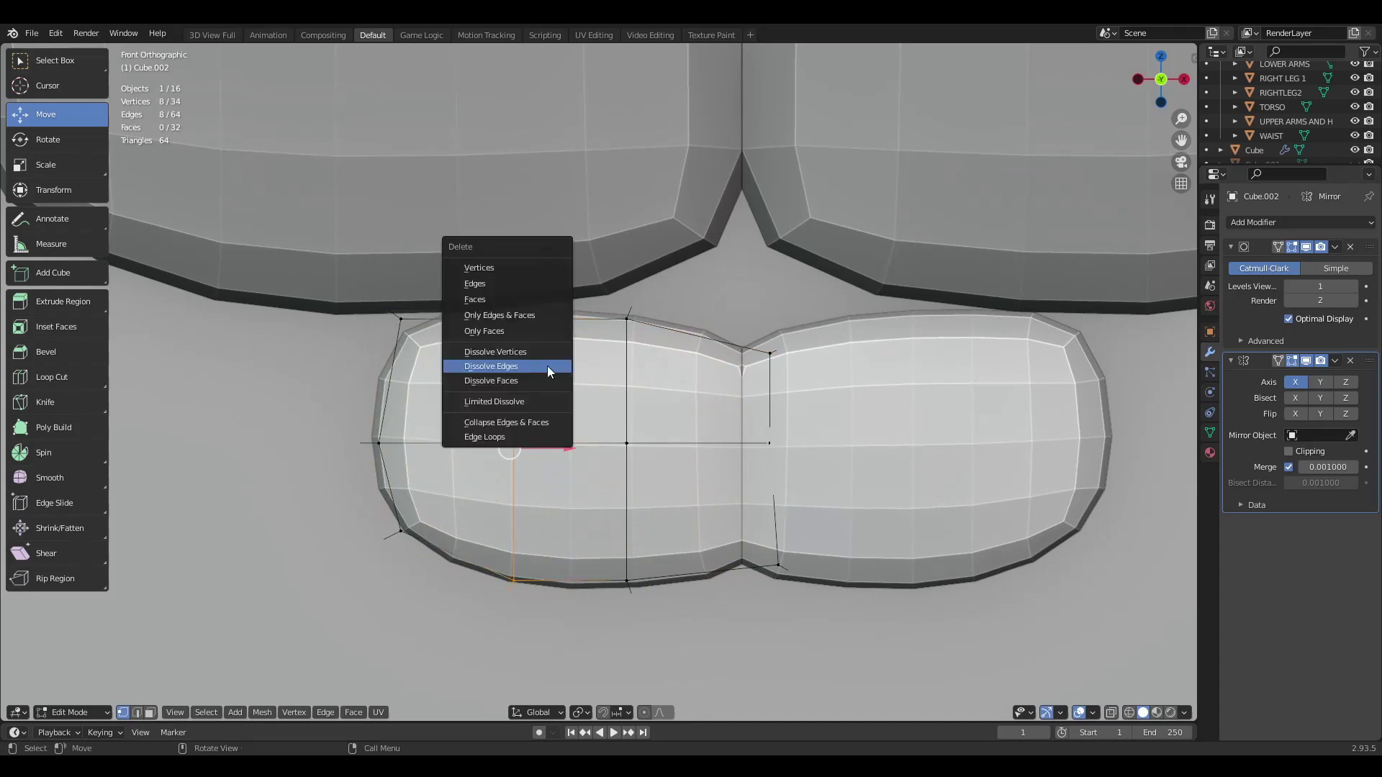
pyautogui.click(547, 366)
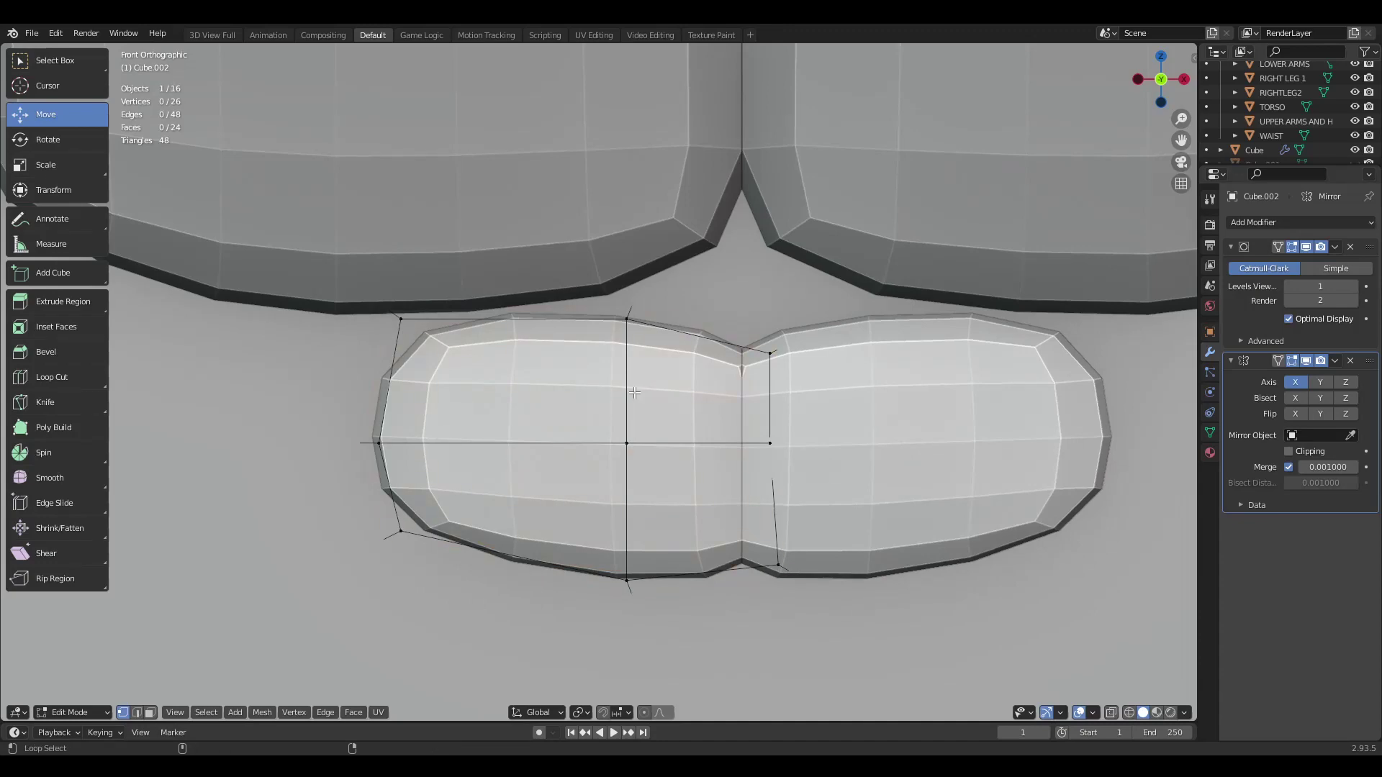
pyautogui.keyDown('alt'); pyautogui.click(634, 393); pyautogui.keyUp('alt')
pyautogui.scroll(-1, 634, 392)
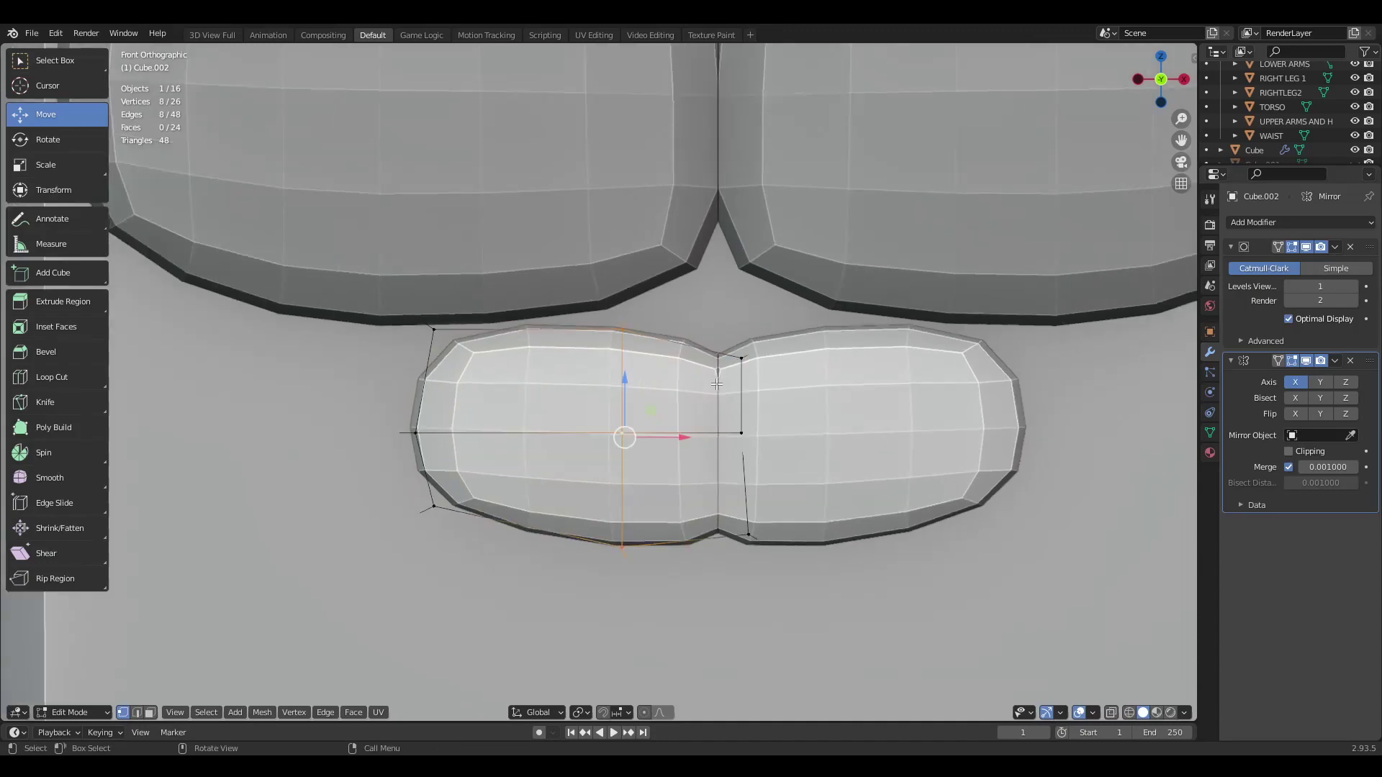
pyautogui.press('g')
pyautogui.press('g')
pyautogui.click(694, 385)
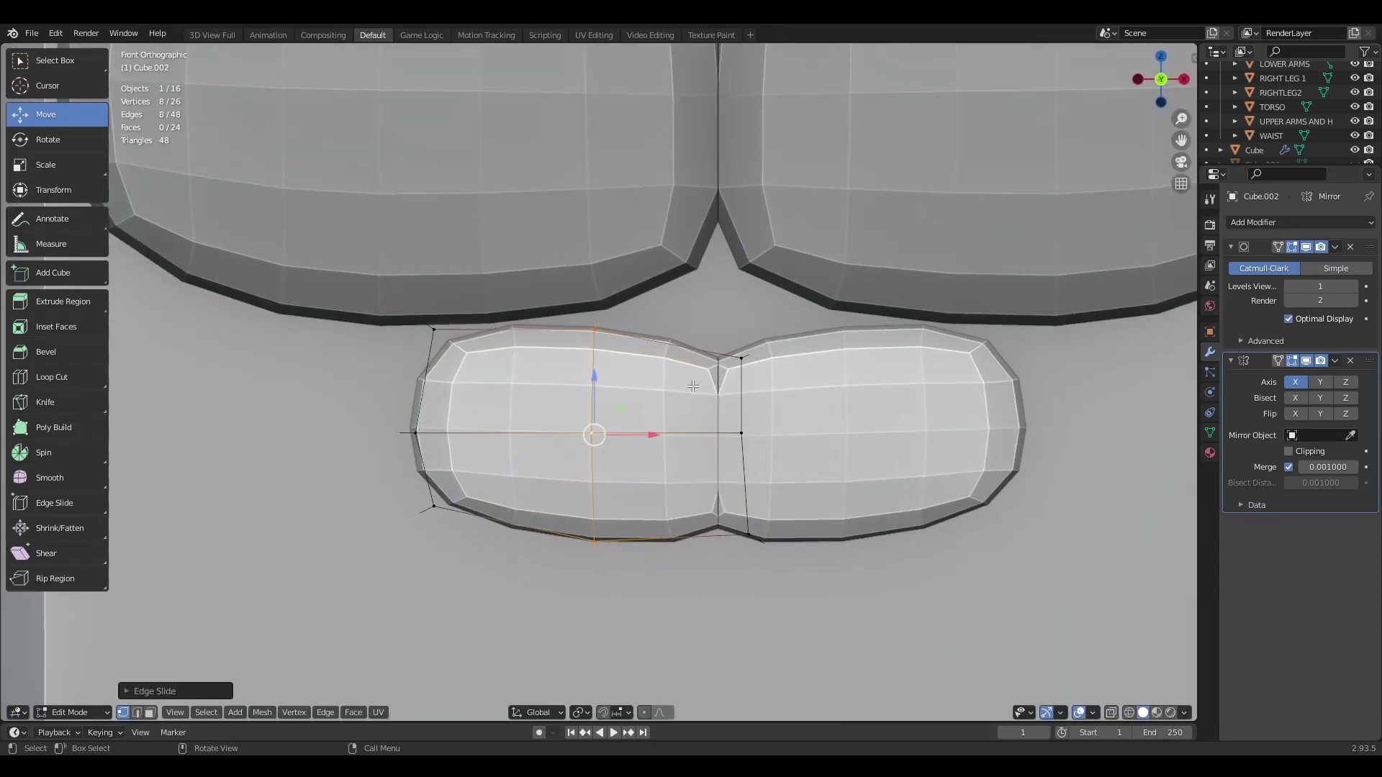
# Step: Select the innermost column of vertices on the lower muscle mesh and move it slightly outward and up
pyautogui.press('a')
pyautogui.press('a')
pyautogui.press('z')
pyautogui.press('c')
pyautogui.moveTo(777, 364); pyautogui.dragTo(804, 582)
pyautogui.press('Escape')
pyautogui.hotkey('alt', 'z')
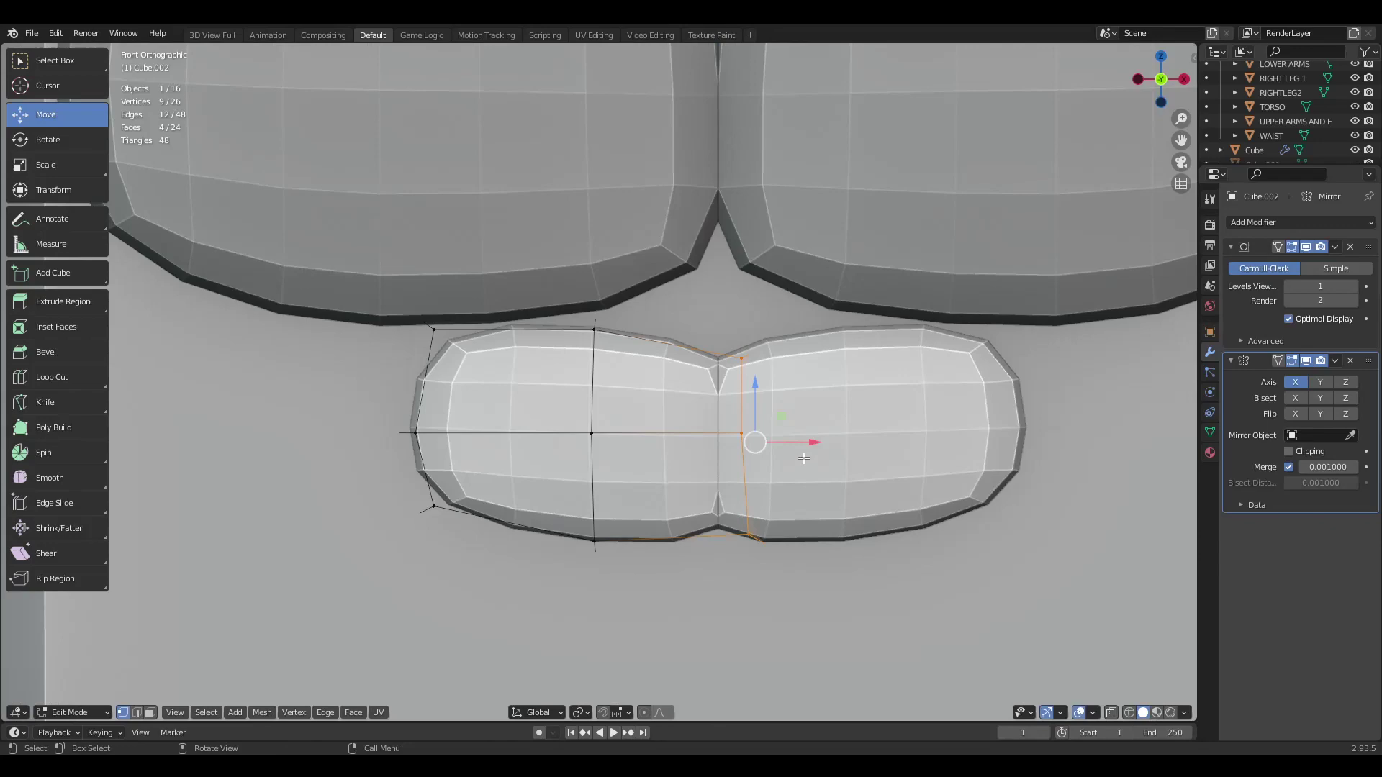
pyautogui.press('g')
pyautogui.click(796, 443)
pyautogui.press('a')
pyautogui.press('a')
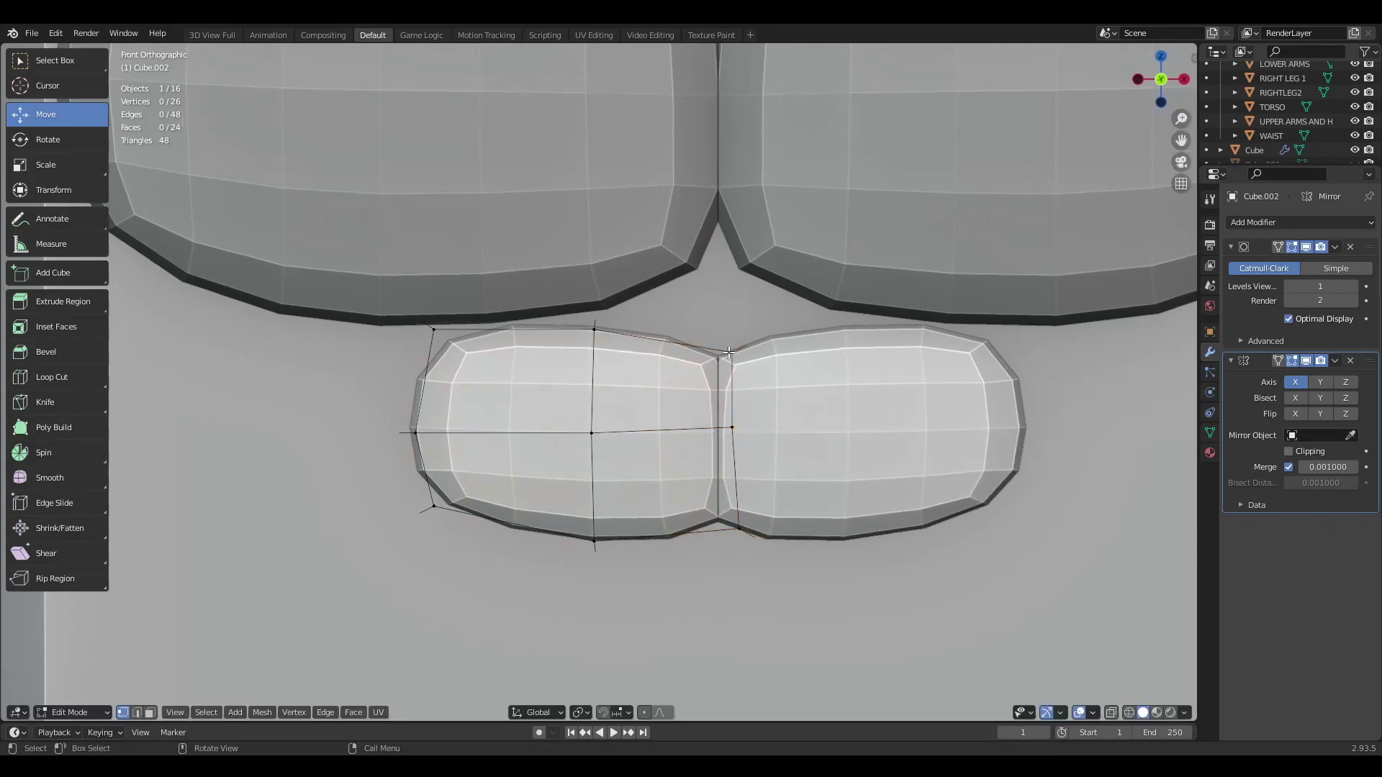
# Step: Select the top inner corner vertices of the abdominal block and move them up about 0.03 units
pyautogui.hotkey('shift', 'z')
pyautogui.press('c')
pyautogui.click(762, 339)
pyautogui.press('Escape')
pyautogui.hotkey('shift', 'z')
pyautogui.press('g')
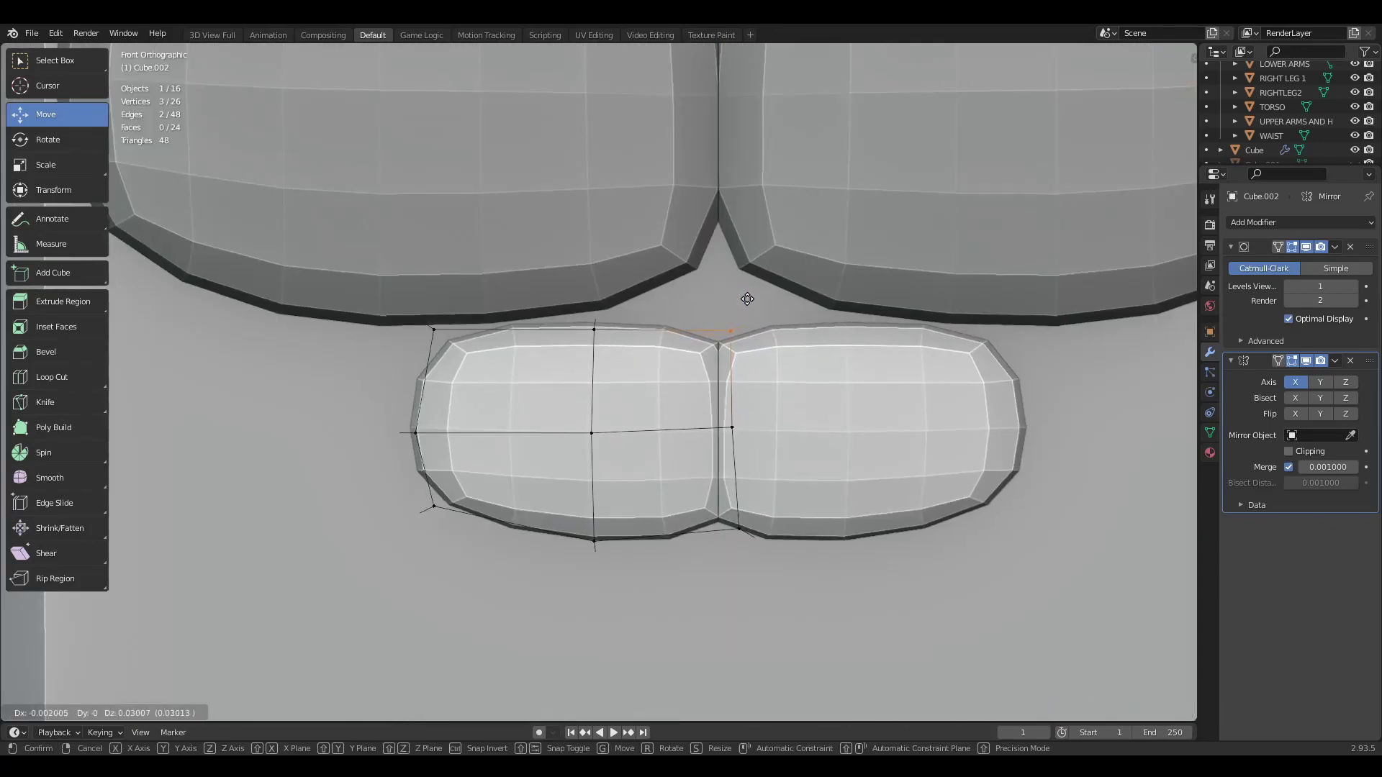
pyautogui.click(740, 300)
pyautogui.press('a')
pyautogui.hotkey('alt', 'a')
# Step: Select the bottom outer corner vertices of the abdominal block and move them slightly inward and down
pyautogui.hotkey('alt', 'z')
pyautogui.press('c')
pyautogui.click(408, 556)
pyautogui.press('Escape')
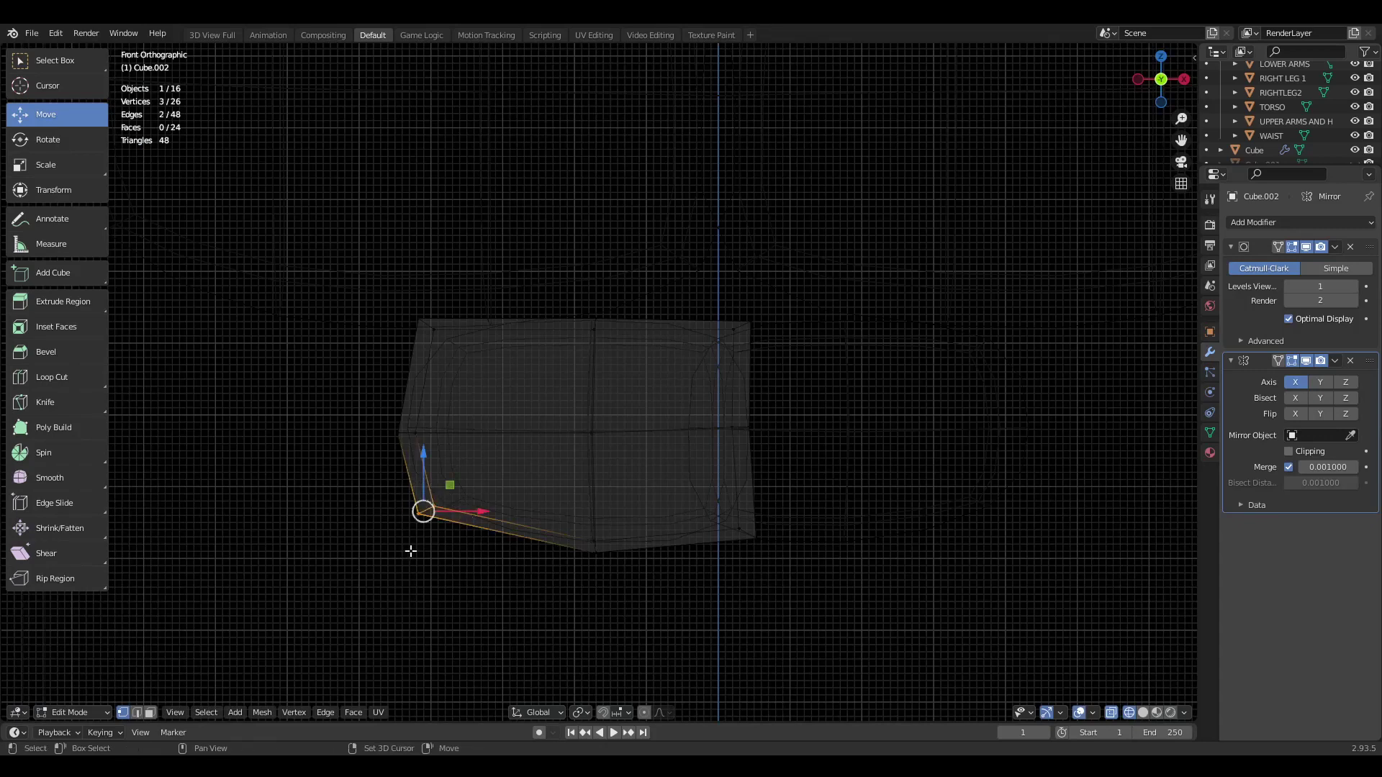
pyautogui.hotkey('alt', 'z')
pyautogui.press('g')
pyautogui.click(441, 531)
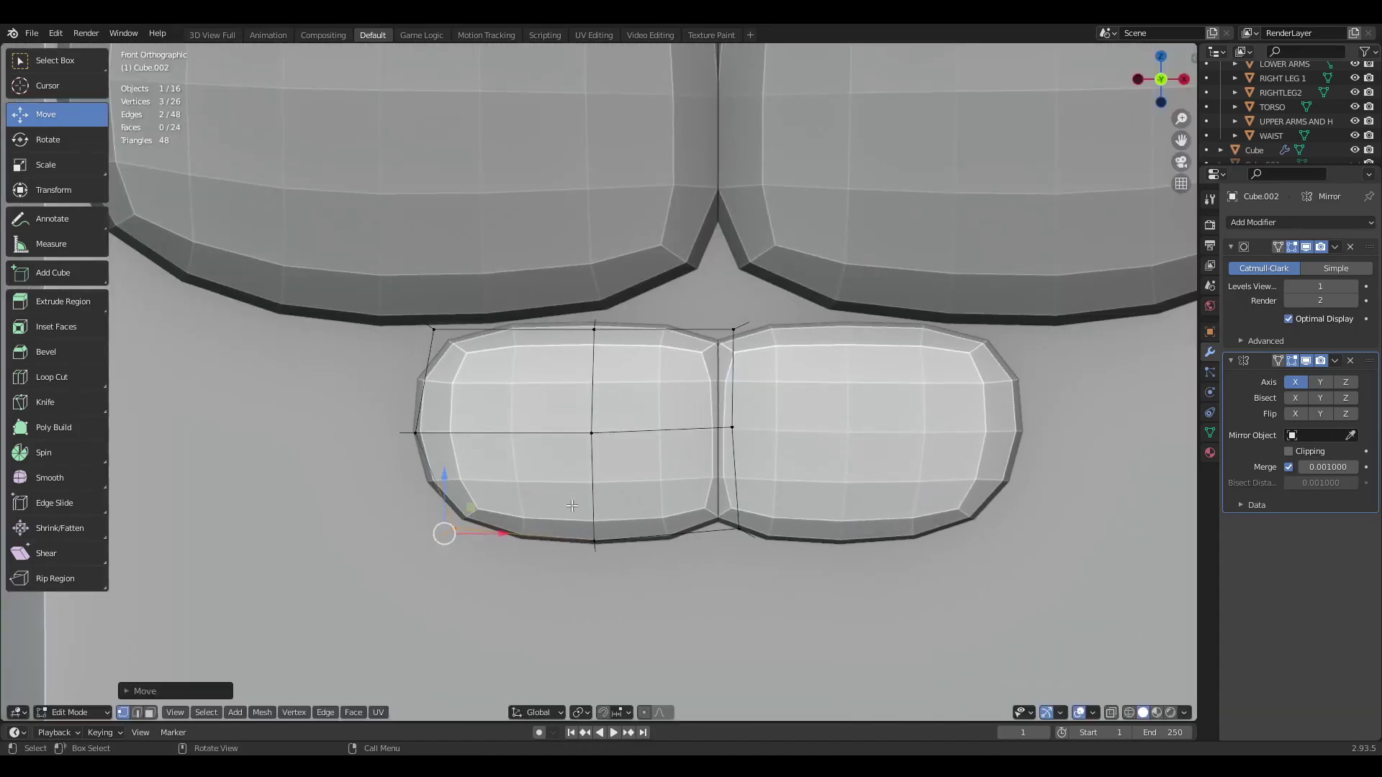
# Step: Scale the whole abdominal block down slightly and move it outward so both mirrored halves meet at the centre line
pyautogui.press('a')
pyautogui.scroll(-2, 586, 401)
pyautogui.scroll(1, 586, 401)
pyautogui.press('s')
pyautogui.click(783, 409)
pyautogui.press('g')
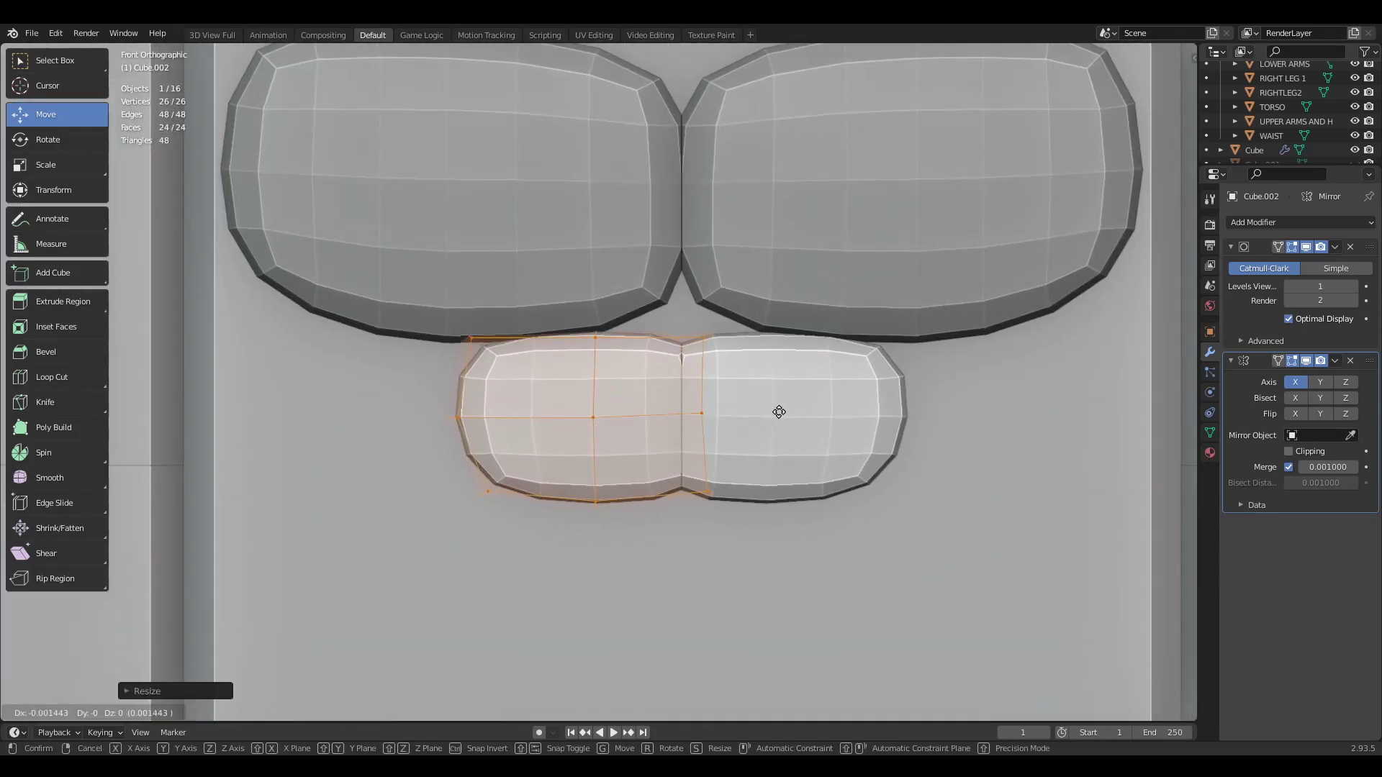
pyautogui.click(768, 410)
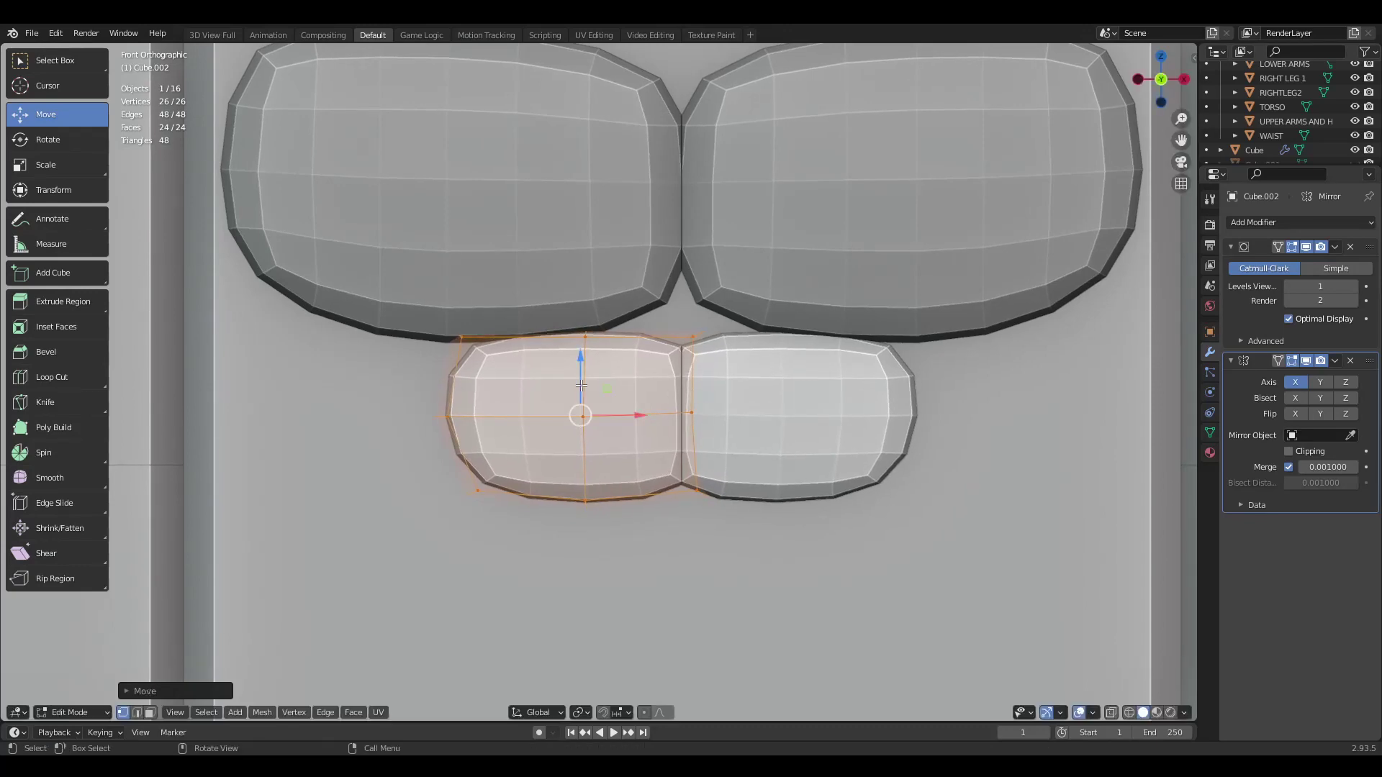
# Step: Duplicate the abdominal block straight down as a second row and move the copy's outer column of vertices inward
pyautogui.moveTo(581, 369); pyautogui.dragTo(604, 508)
pyautogui.scroll(1, 609, 328)
pyautogui.moveTo(643, 545)
pyautogui.keyDown('shift'); pyautogui.mouseDown(button='middle')
pyautogui.moveTo(609, 328)
pyautogui.moveTo(670, 454)
pyautogui.mouseUp(button='middle'); pyautogui.keyUp('shift')
pyautogui.hotkey('shift', 'z')
pyautogui.press('c')
pyautogui.scroll(-8, 629, 292)
pyautogui.press('Escape')
pyautogui.hotkey('shift', 'z')
pyautogui.scroll(1, 597, 439)
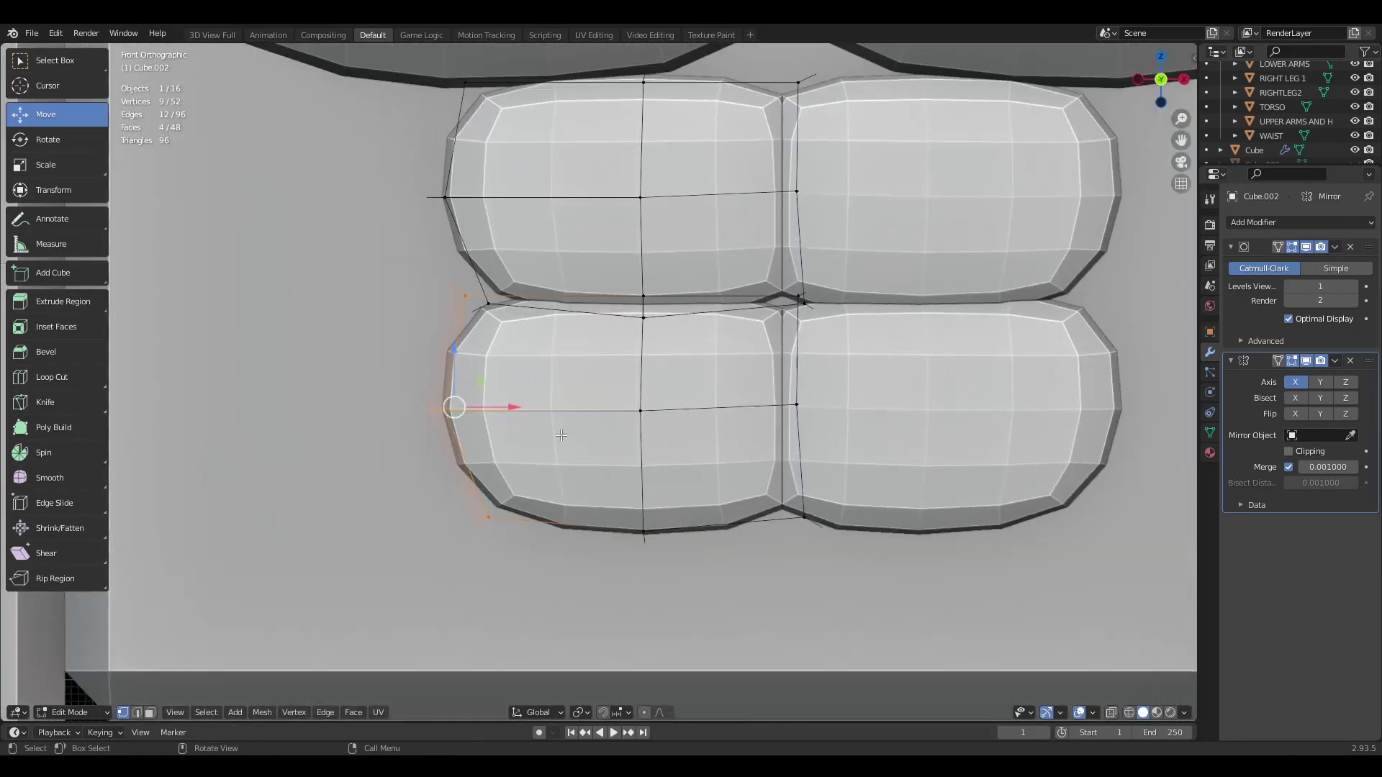
pyautogui.moveTo(508, 408); pyautogui.dragTo(542, 407)
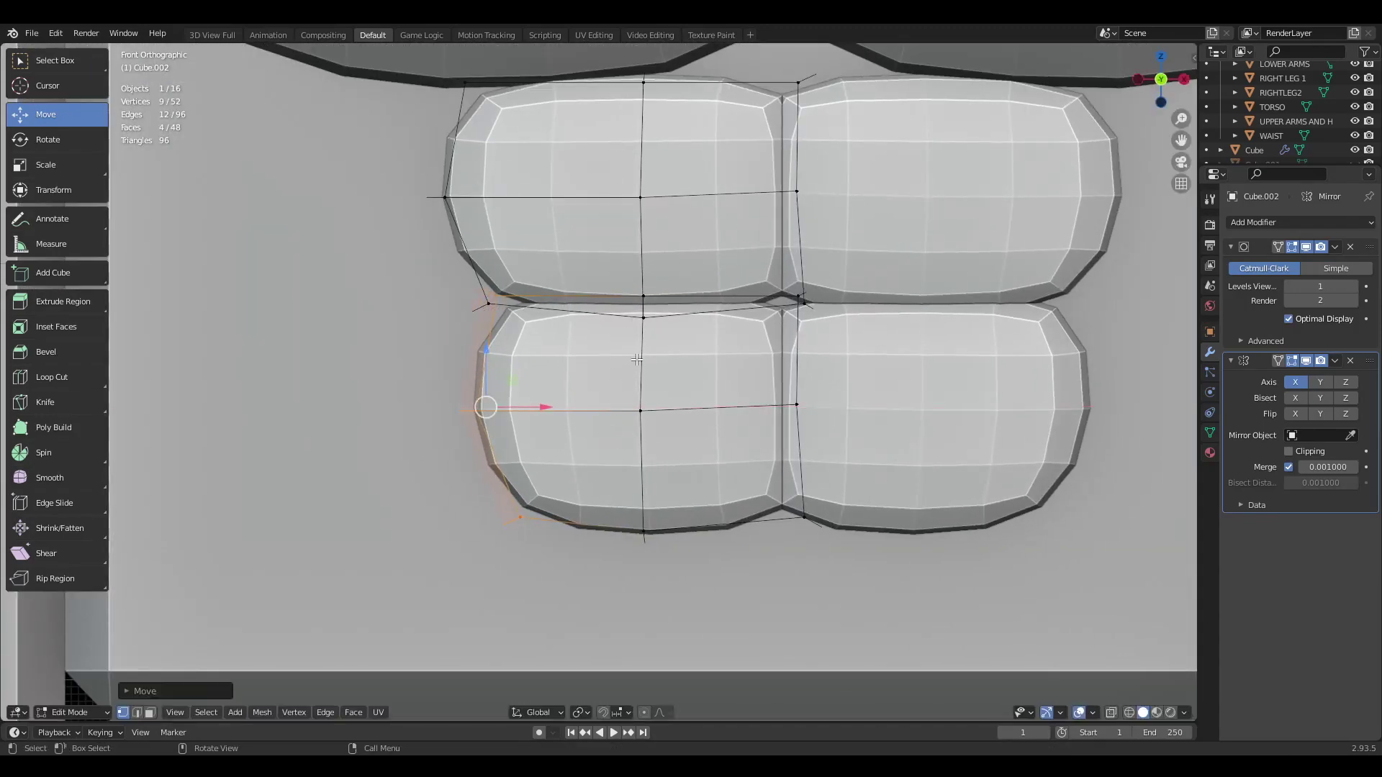
# Step: Rotate the second row's outer column to taper it, and move its bottom outer corner vertices slightly down
pyautogui.keyDown('shift'); pyautogui.moveTo(542, 386); pyautogui.dragTo(578, 452, button='middle'); pyautogui.keyUp('shift')
pyautogui.press('r')
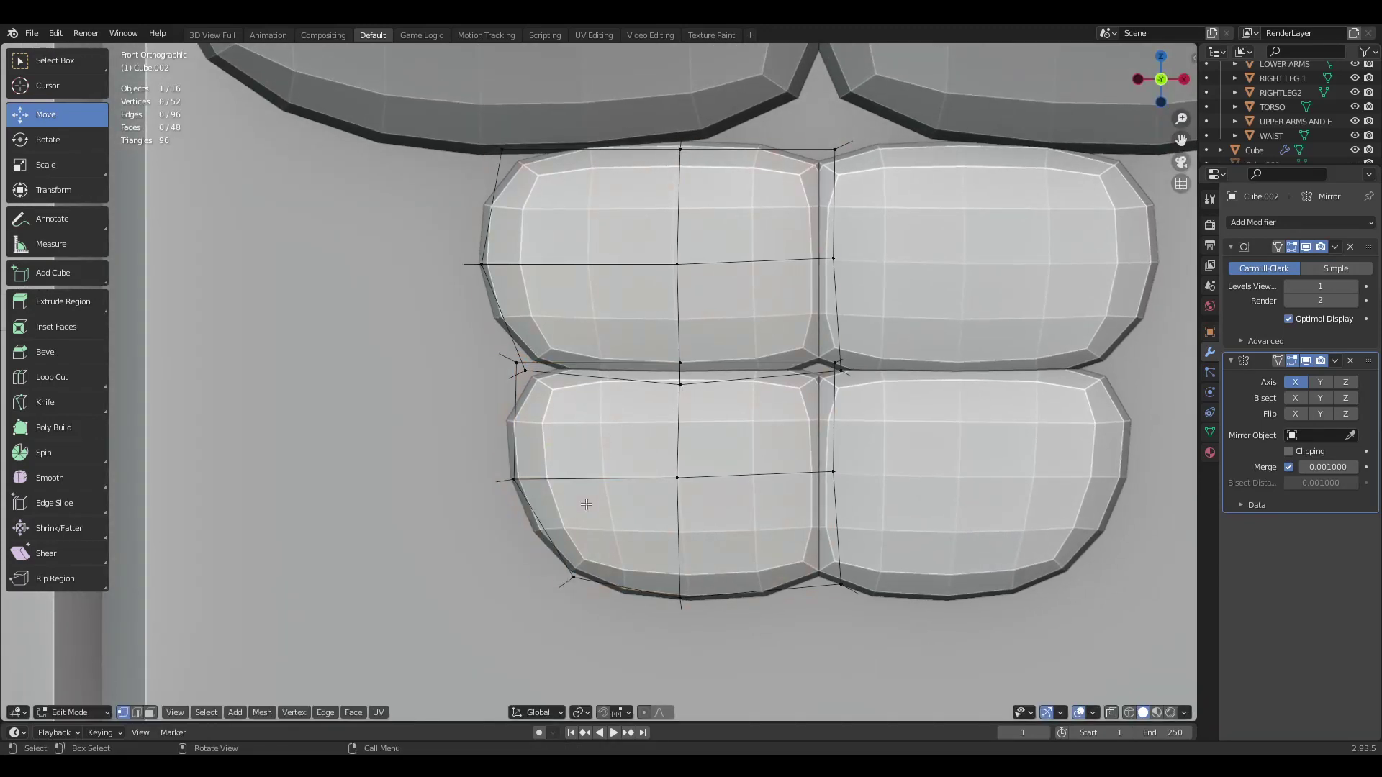
pyautogui.hotkey('shift', 'z')
pyautogui.press('c')
pyautogui.scroll(8, 559, 619)
pyautogui.click(554, 609)
pyautogui.rightClick(554, 609)
pyautogui.hotkey('shift', 'z')
pyautogui.press('g')
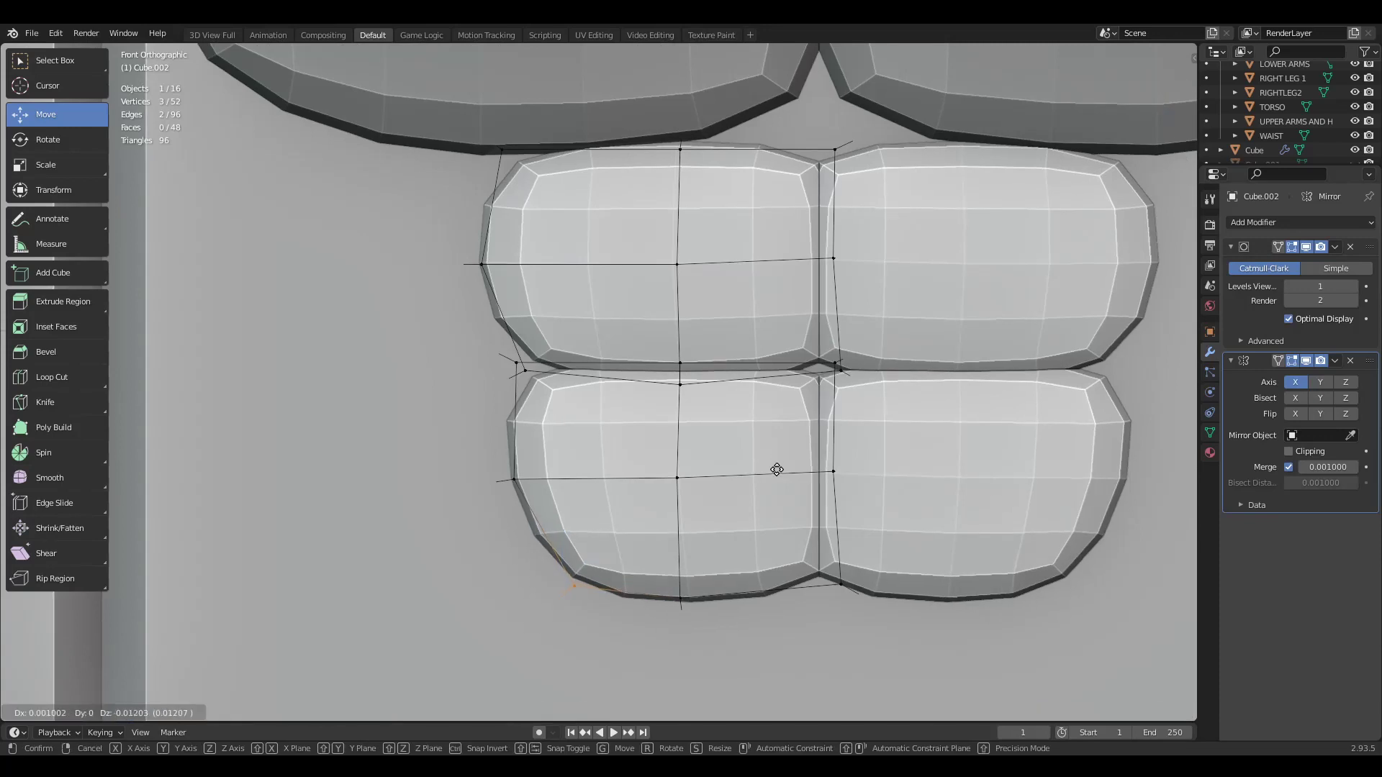
pyautogui.click(779, 471)
# Step: Select both abdominal rows and move them straight up, closer against the chest muscles
pyautogui.scroll(-2, 778, 470)
pyautogui.scroll(-1, 714, 491)
pyautogui.hotkey('alt', 'a')
pyautogui.scroll(1, 714, 491)
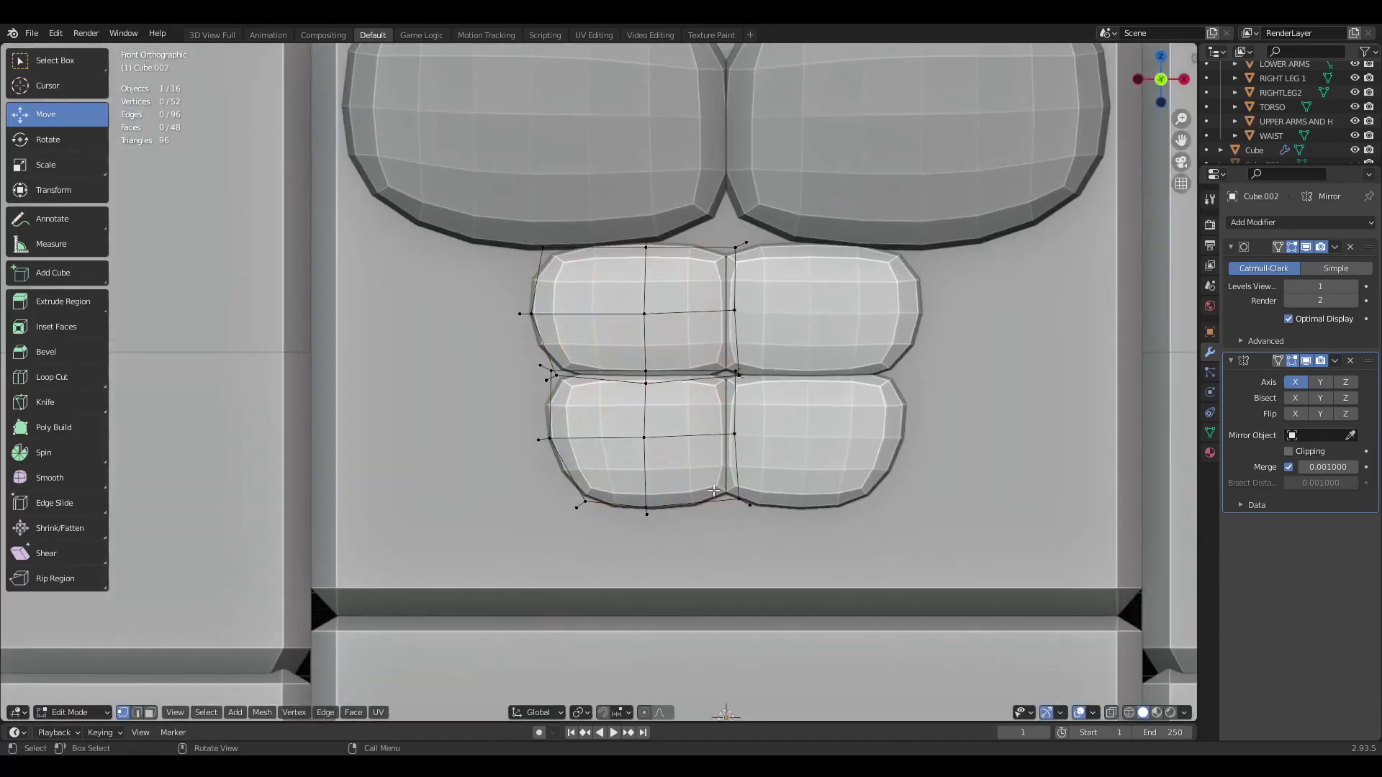
pyautogui.press('l')
pyautogui.press('k')
pyautogui.moveTo(645, 328); pyautogui.dragTo(649, 310)
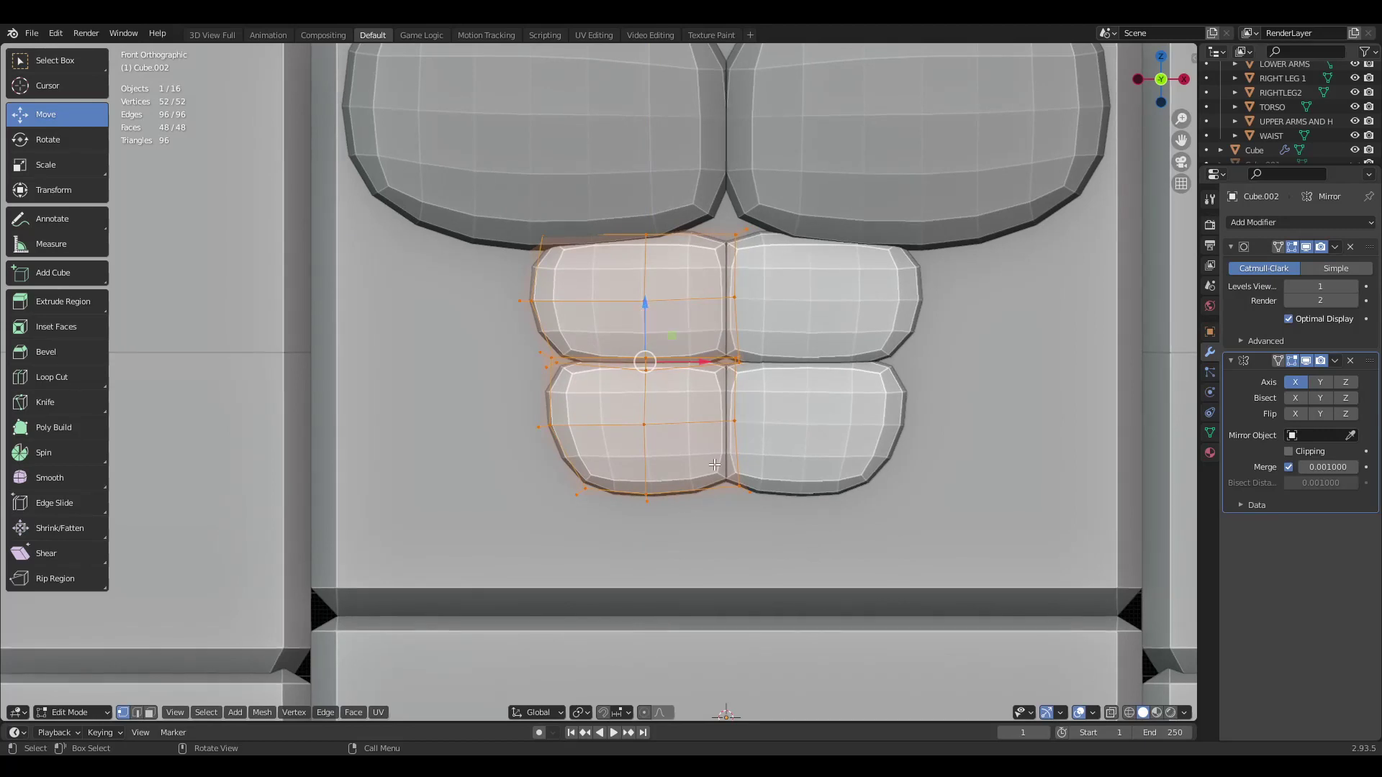
# Step: Duplicate only the second abdominal row and move the copy about 0.28 units straight down as a third row
pyautogui.hotkey('alt', 'a')
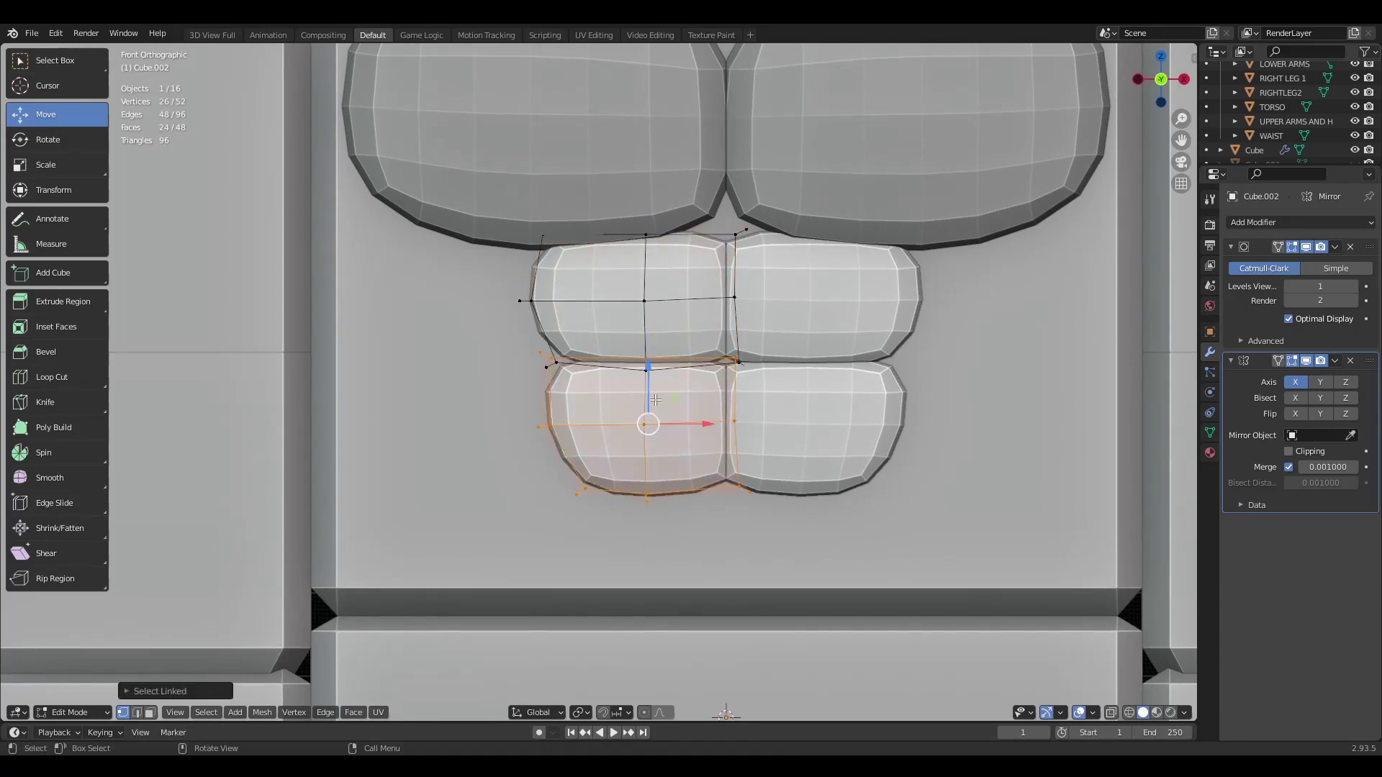
pyautogui.moveTo(655, 387); pyautogui.dragTo(661, 489)
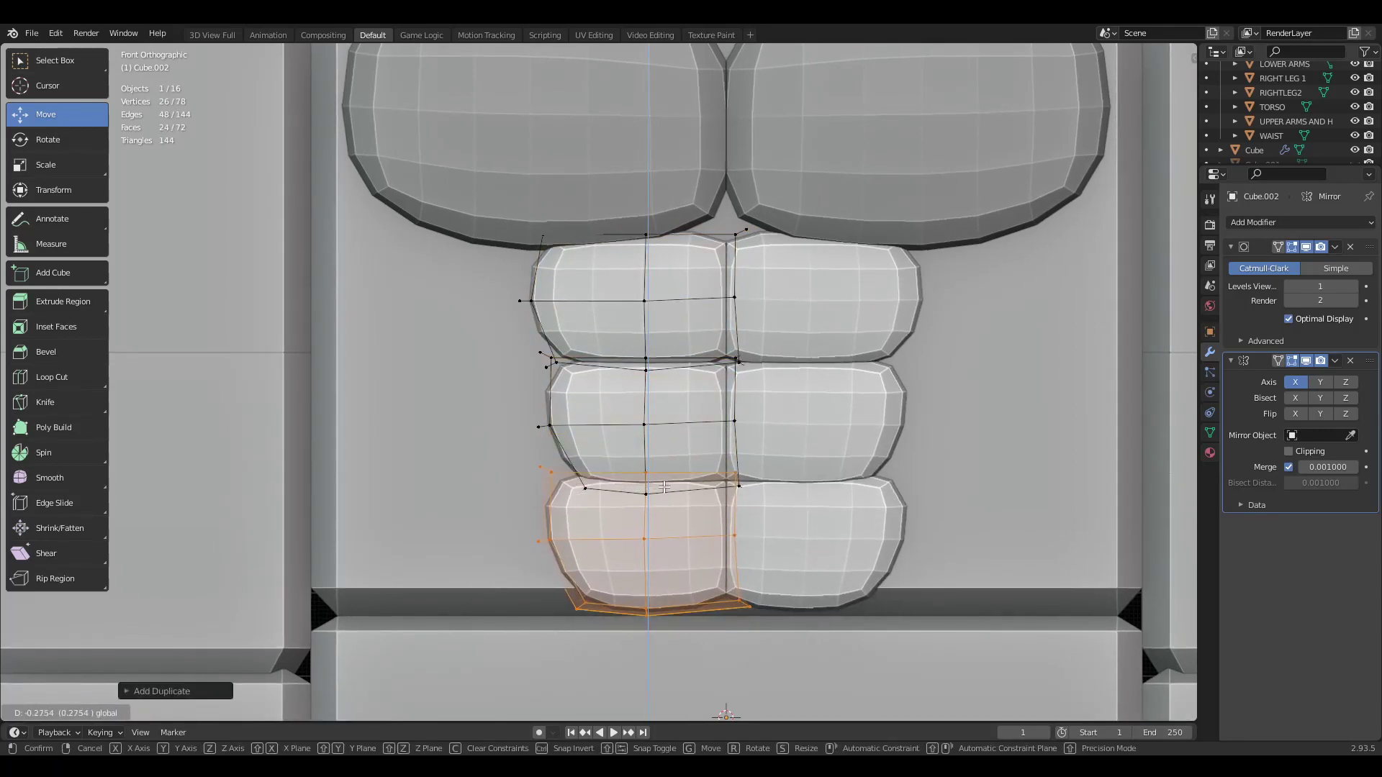
pyautogui.scroll(2, 691, 432)
pyautogui.scroll(1, 707, 405)
pyautogui.press('a')
pyautogui.press('a')
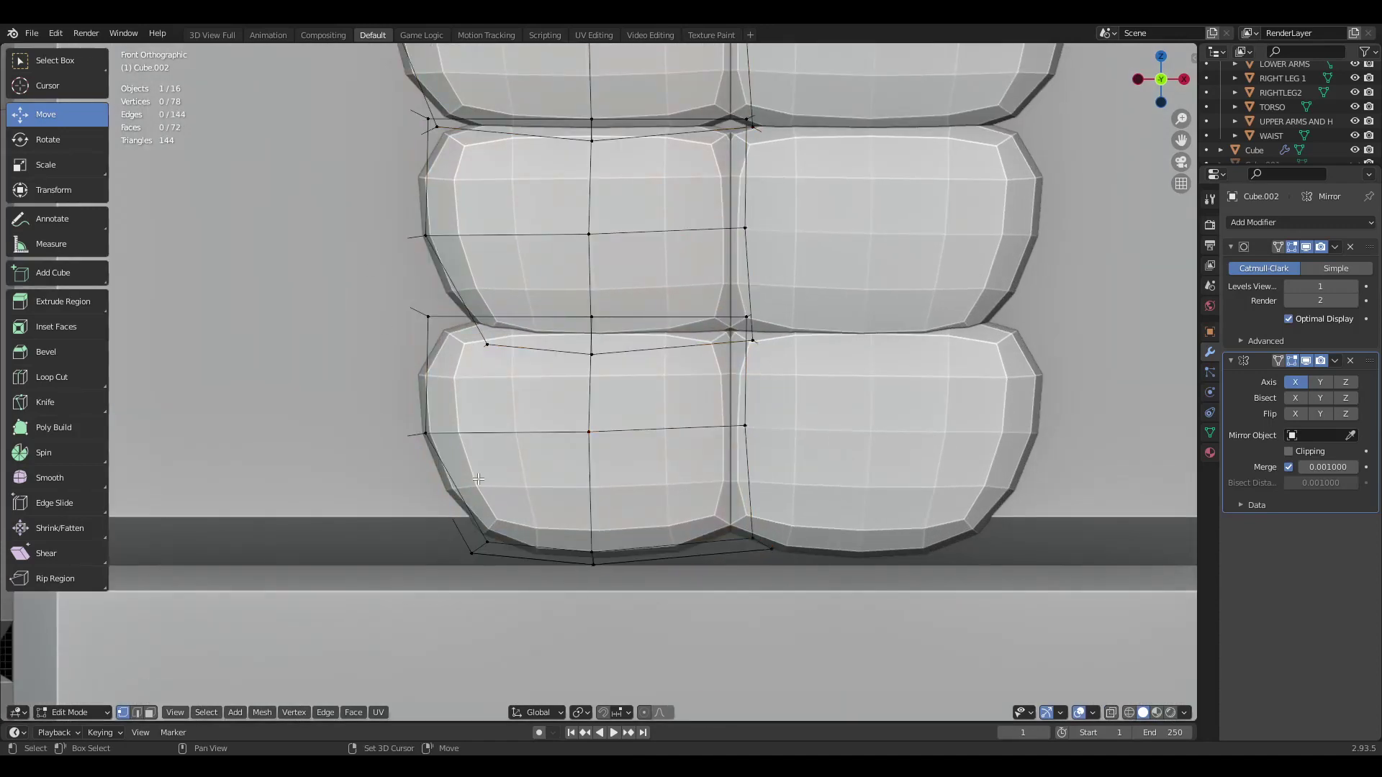
# Step: Select the outer column of vertices on the third abdominal row and move it inward and slightly up
pyautogui.hotkey('shift', 'z')
pyautogui.press('Escape')
pyautogui.press('l')
pyautogui.press('c')
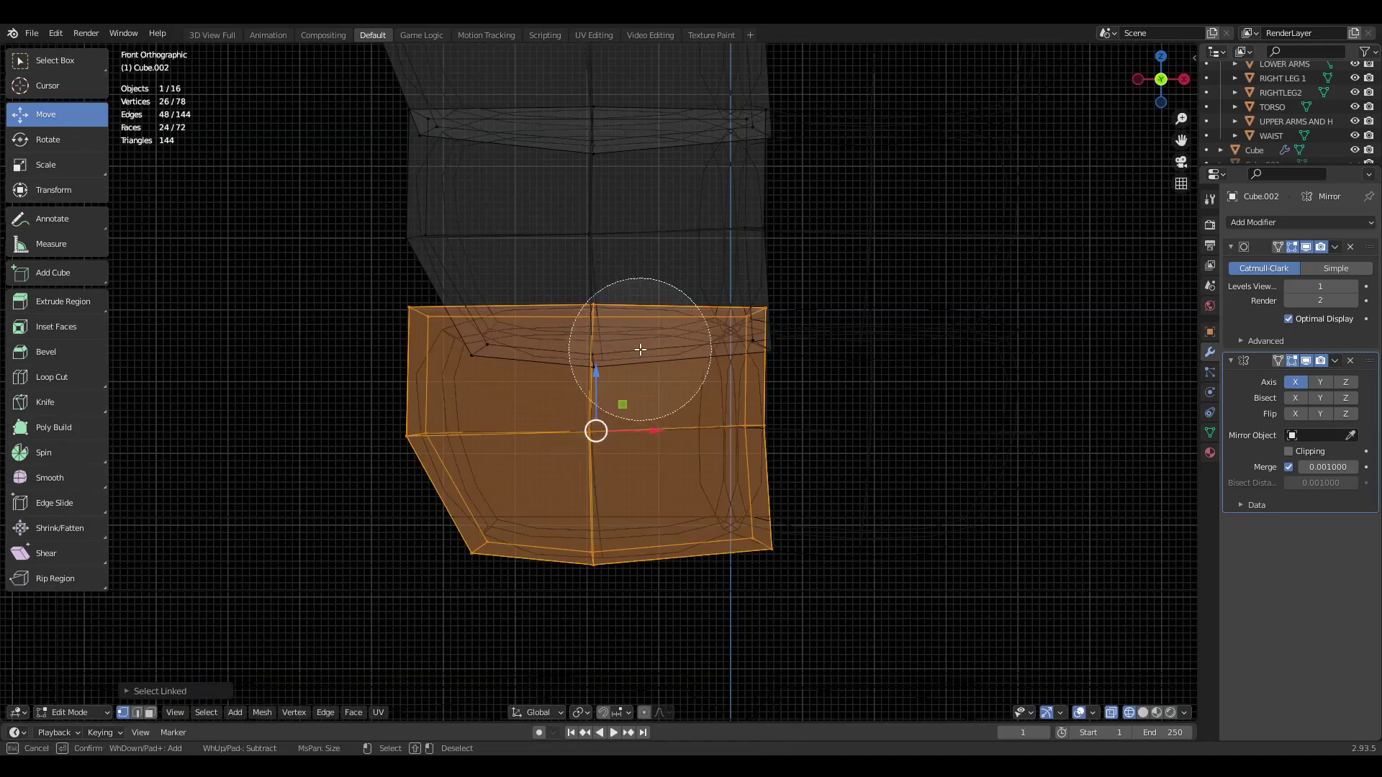
pyautogui.scroll(-10, 655, 347)
pyautogui.moveTo(661, 347); pyautogui.dragTo(666, 423, button='middle')
pyautogui.press('Escape')
pyautogui.hotkey('shift', 'z')
pyautogui.press('g')
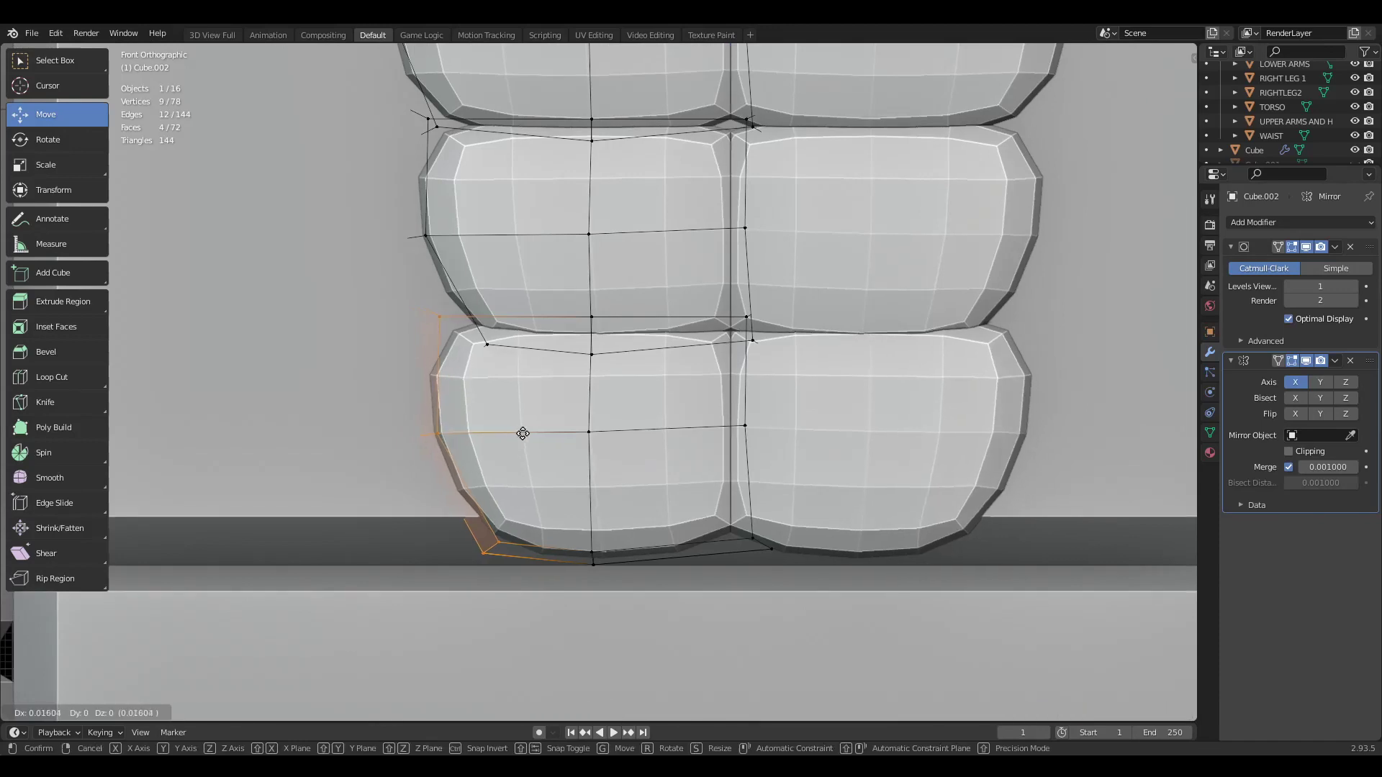
pyautogui.click(553, 429)
pyautogui.press('a')
pyautogui.press('a')
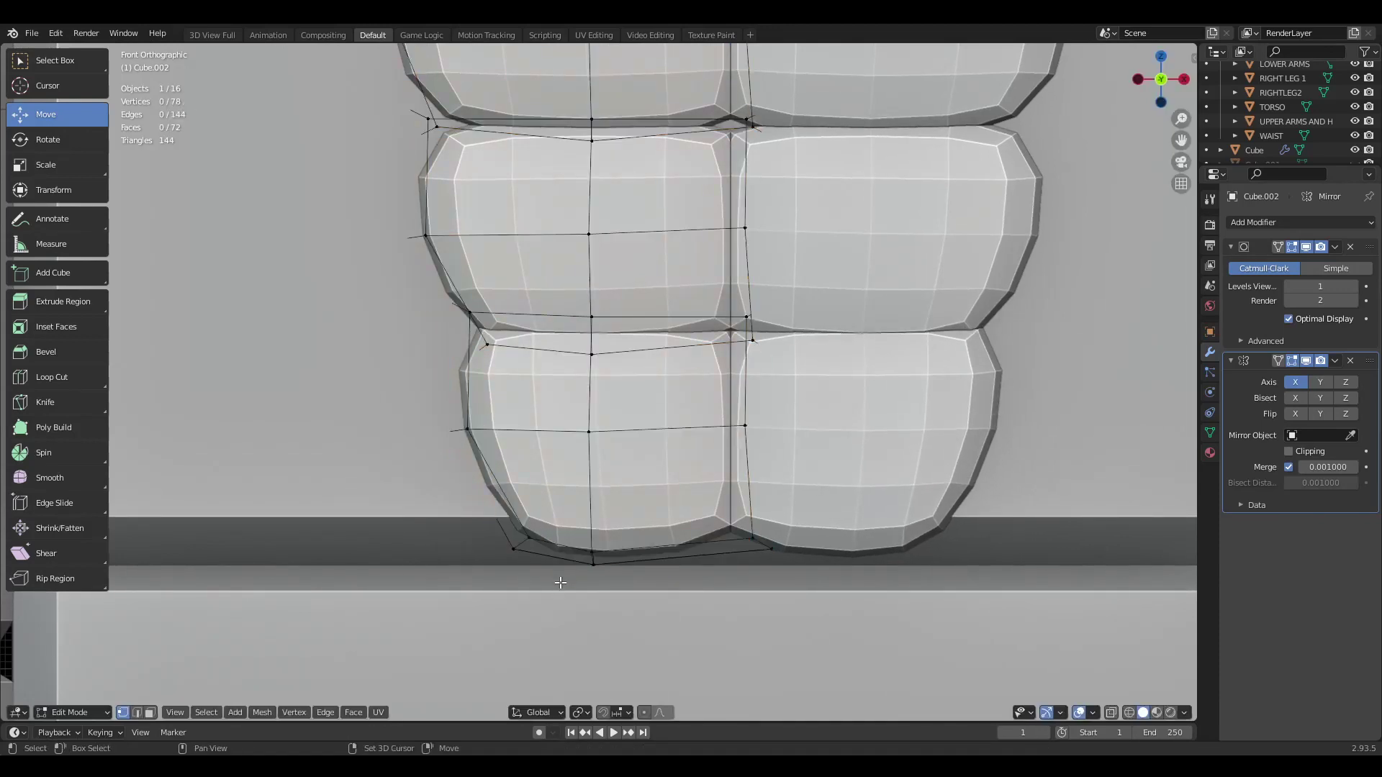
pyautogui.hotkey('shift', 'z')
pyautogui.press('c')
pyautogui.scroll(10, 599, 586)
pyautogui.moveTo(573, 572)
pyautogui.mouseDown()
pyautogui.moveTo(568, 558)
pyautogui.moveTo(789, 555)
pyautogui.mouseUp()
pyautogui.press('Escape')
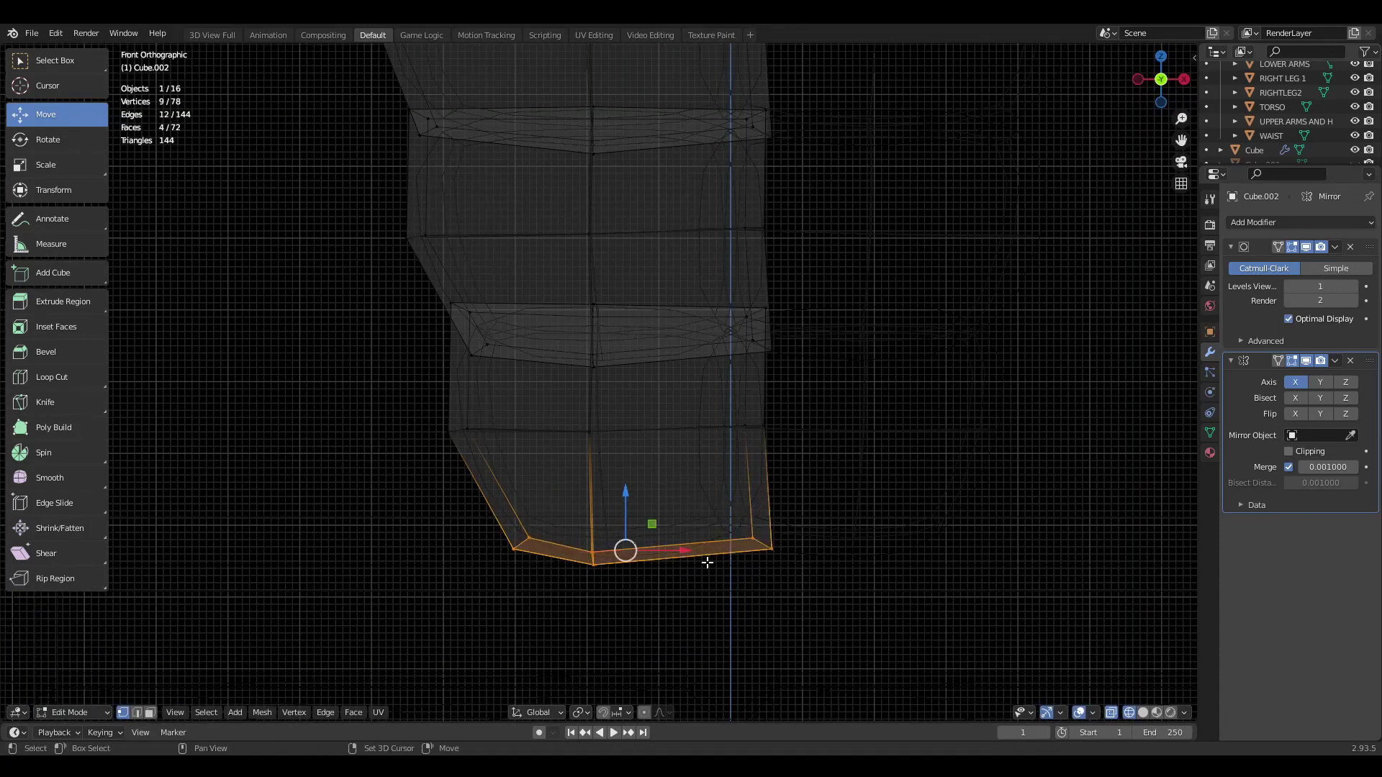
pyautogui.hotkey('shift', 'z')
# Step: Select the bottom middle vertices of the third abdominal row and move them up
pyautogui.keyDown('shift'); pyautogui.moveTo(680, 576); pyautogui.dragTo(690, 471, button='middle'); pyautogui.keyUp('shift')
pyautogui.scroll(3, 690, 471)
pyautogui.hotkey('shift', 'z')
pyautogui.press('c')
pyautogui.click(607, 504)
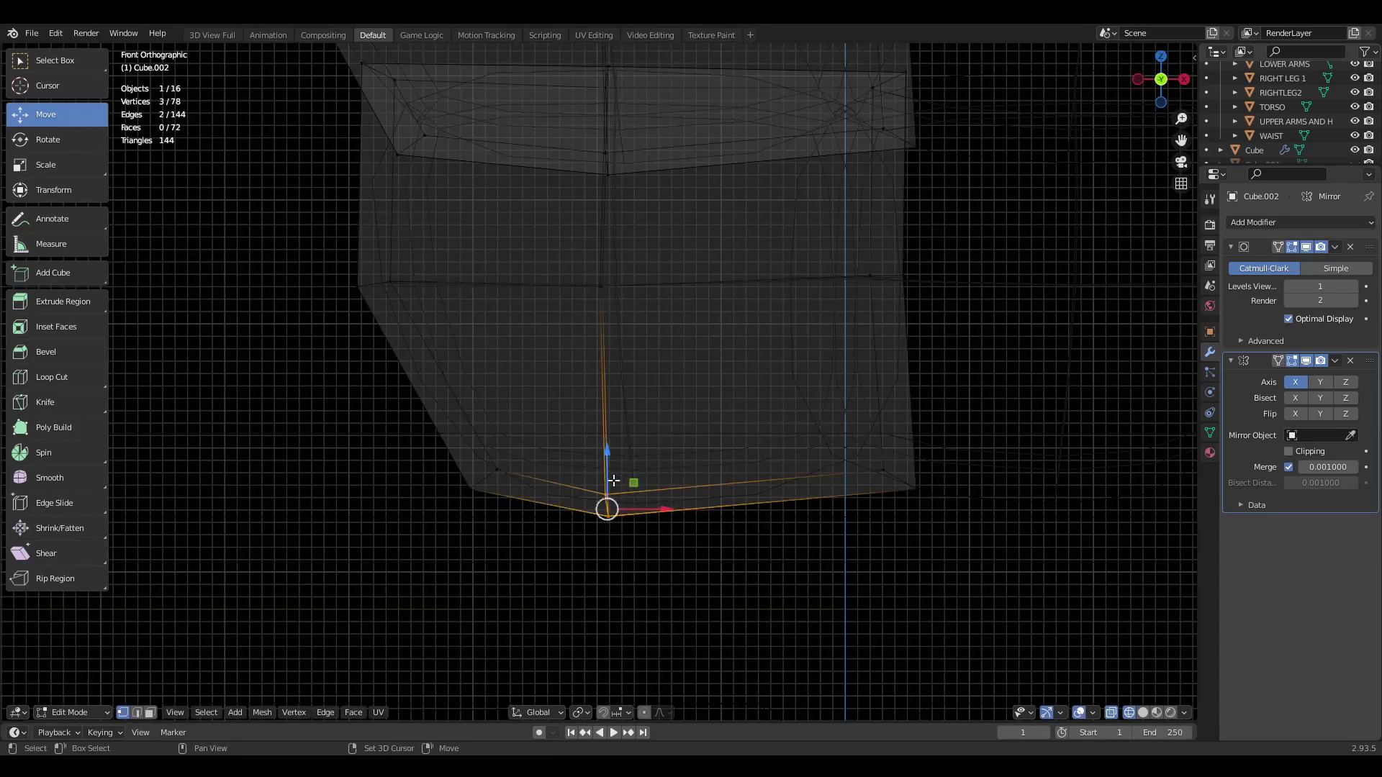
pyautogui.press('Escape')
pyautogui.hotkey('shift', 'z')
pyautogui.press('g')
pyautogui.moveTo(629, 380); pyautogui.dragTo(632, 393)
pyautogui.press('a')
pyautogui.press('a')
# Step: Select the bottom outer corner vertices of the third abdominal row and raise them
pyautogui.hotkey('shift', 'z')
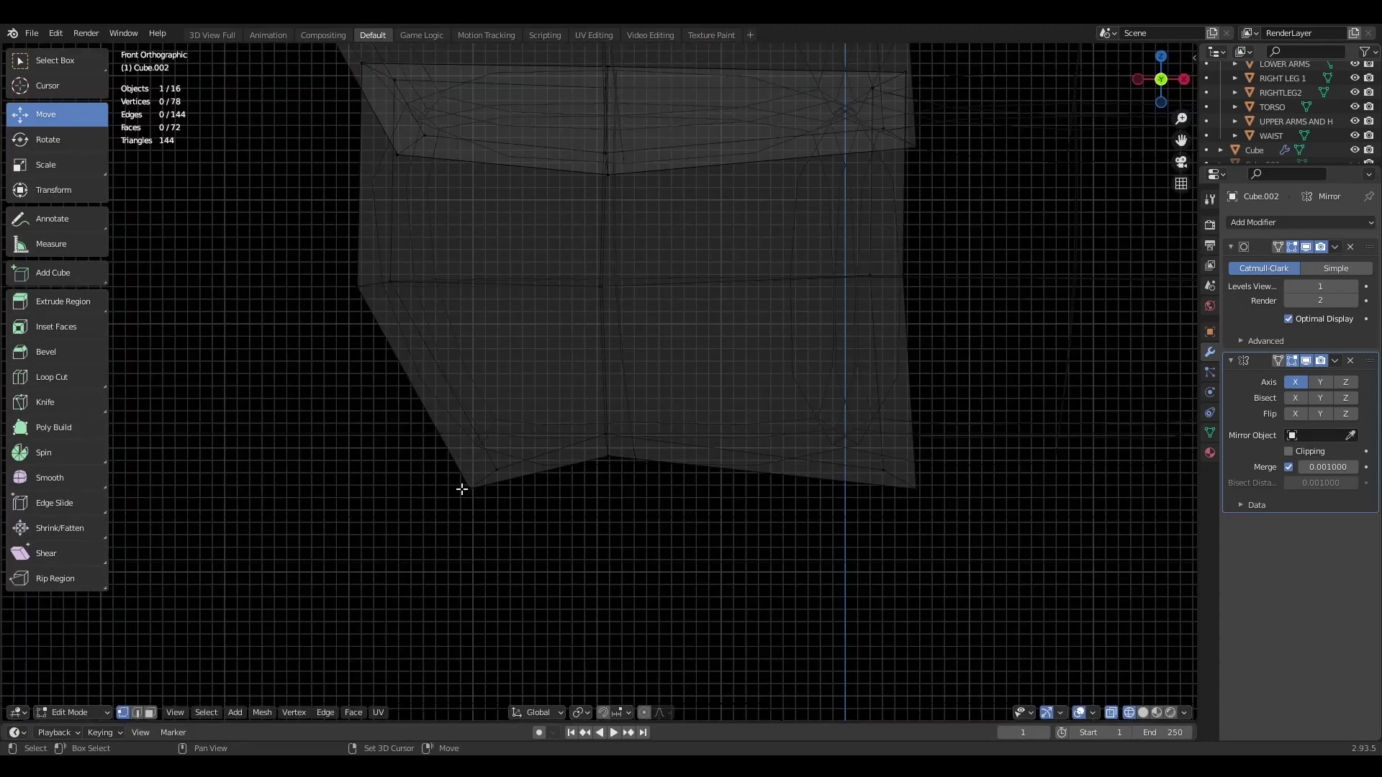
pyautogui.press('c')
pyautogui.click(453, 506)
pyautogui.press('Escape')
pyautogui.hotkey('shift', 'z')
pyautogui.moveTo(480, 421); pyautogui.dragTo(490, 393)
pyautogui.press('a')
pyautogui.press('a')
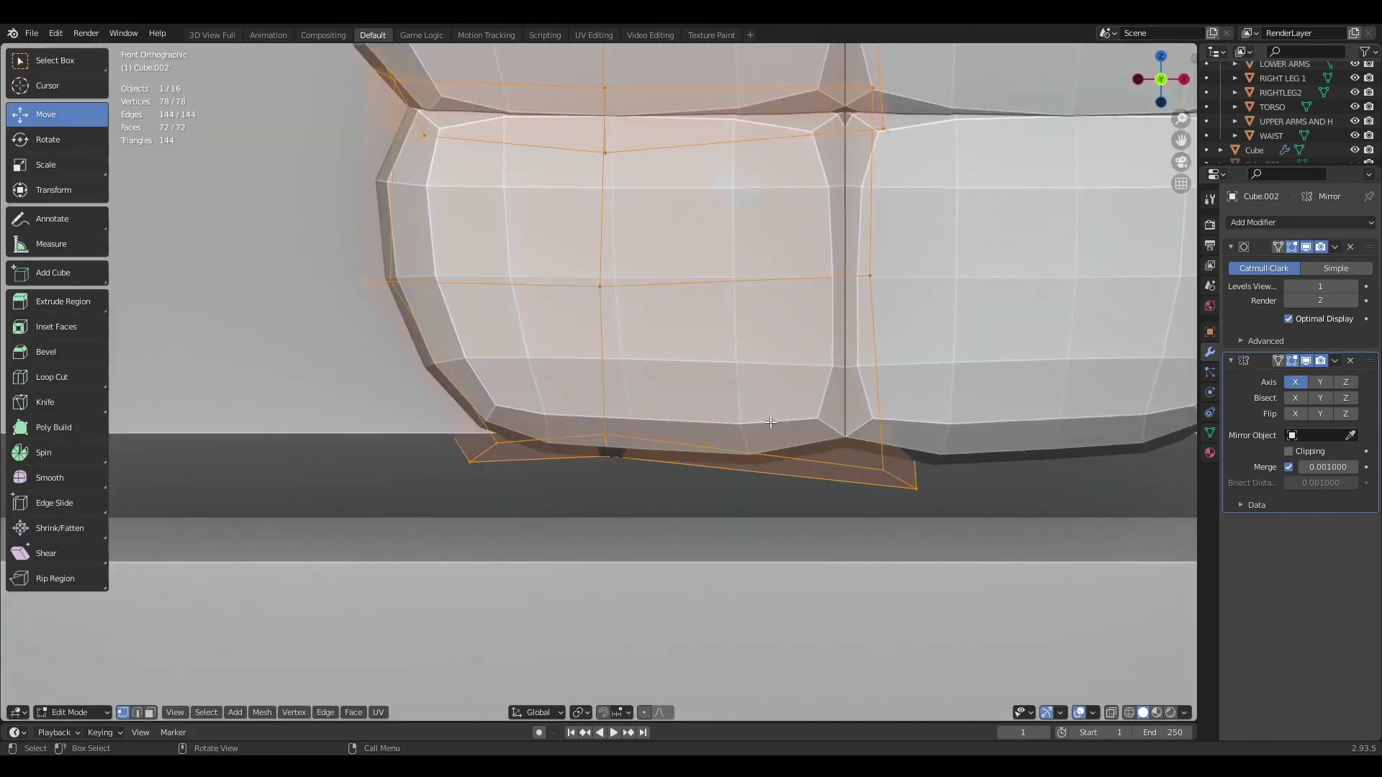
# Step: Select the bottom inner corner vertices of the third abdominal row and move them slightly up
pyautogui.keyDown('shift'); pyautogui.moveTo(769, 424); pyautogui.dragTo(712, 485, button='middle'); pyautogui.keyUp('shift')
pyautogui.hotkey('shift', 'z')
pyautogui.press('c')
pyautogui.click(807, 547)
pyautogui.press('Escape')
pyautogui.hotkey('shift', 'z')
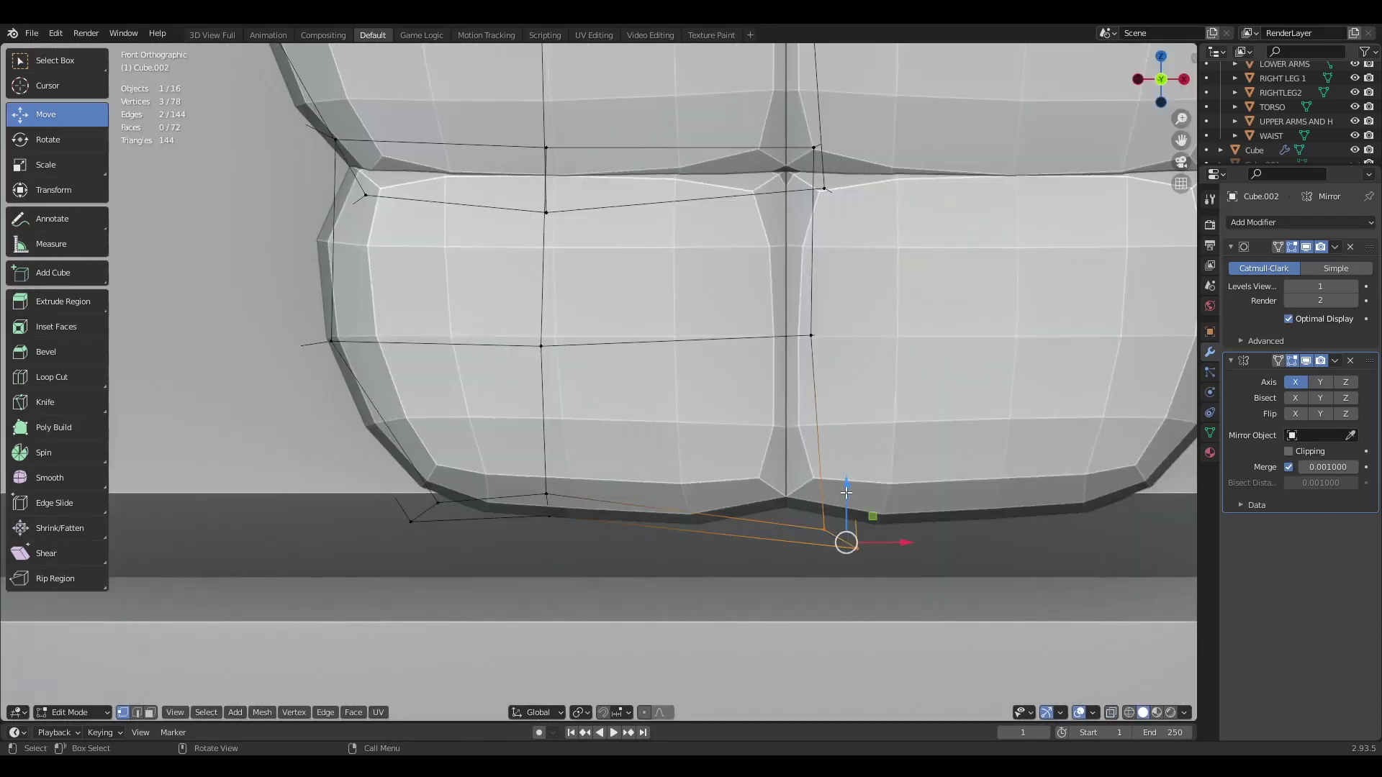
pyautogui.moveTo(846, 492)
pyautogui.mouseDown()
pyautogui.moveTo(854, 439)
pyautogui.moveTo(869, 480)
pyautogui.mouseUp()
pyautogui.press('a')
pyautogui.press('a')
# Step: Reselect the third row's bottom inner corner vertices and raise them a little more along the Z axis
pyautogui.scroll(-6, 709, 448)
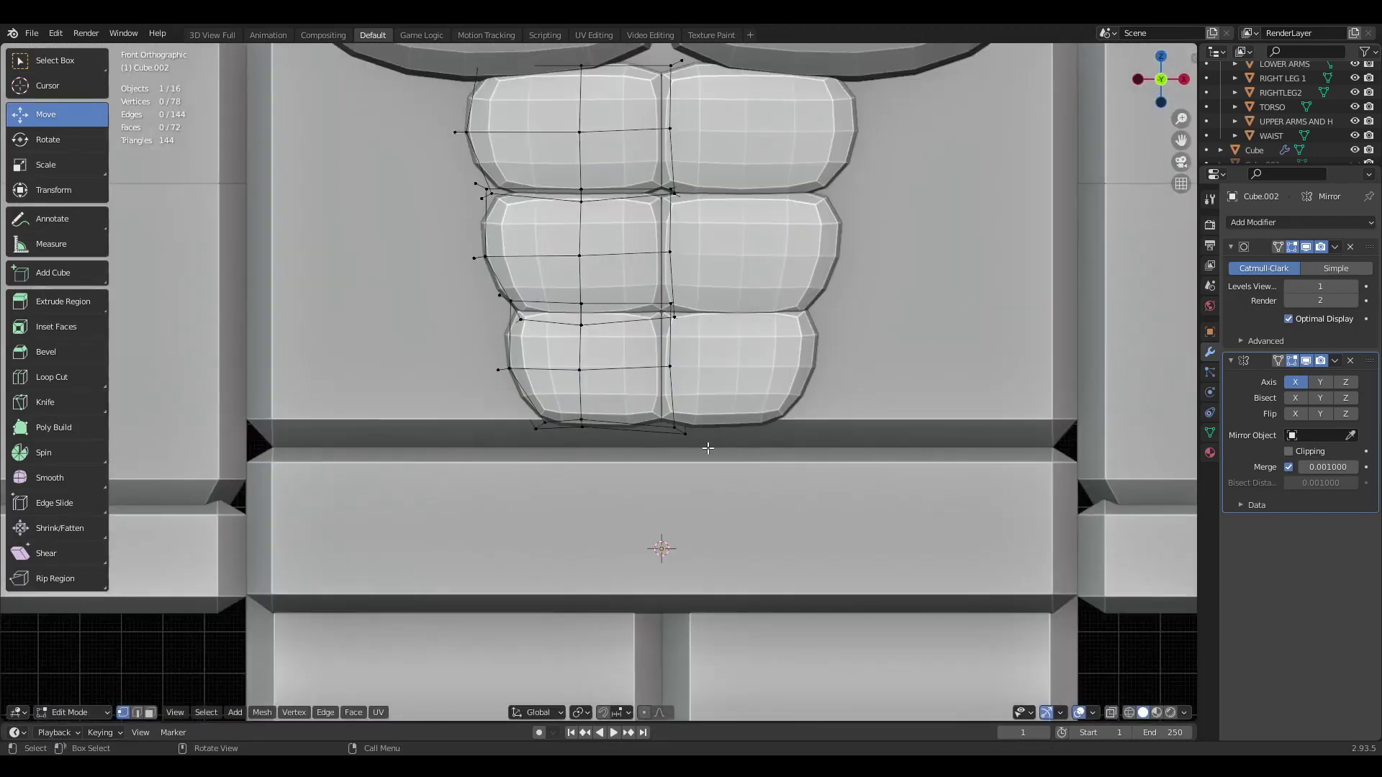
pyautogui.scroll(5, 708, 448)
pyautogui.hotkey('shift', 'z')
pyautogui.press('c')
pyautogui.click(785, 522)
pyautogui.press('Escape')
pyautogui.hotkey('shift', 'z')
pyautogui.press('g')
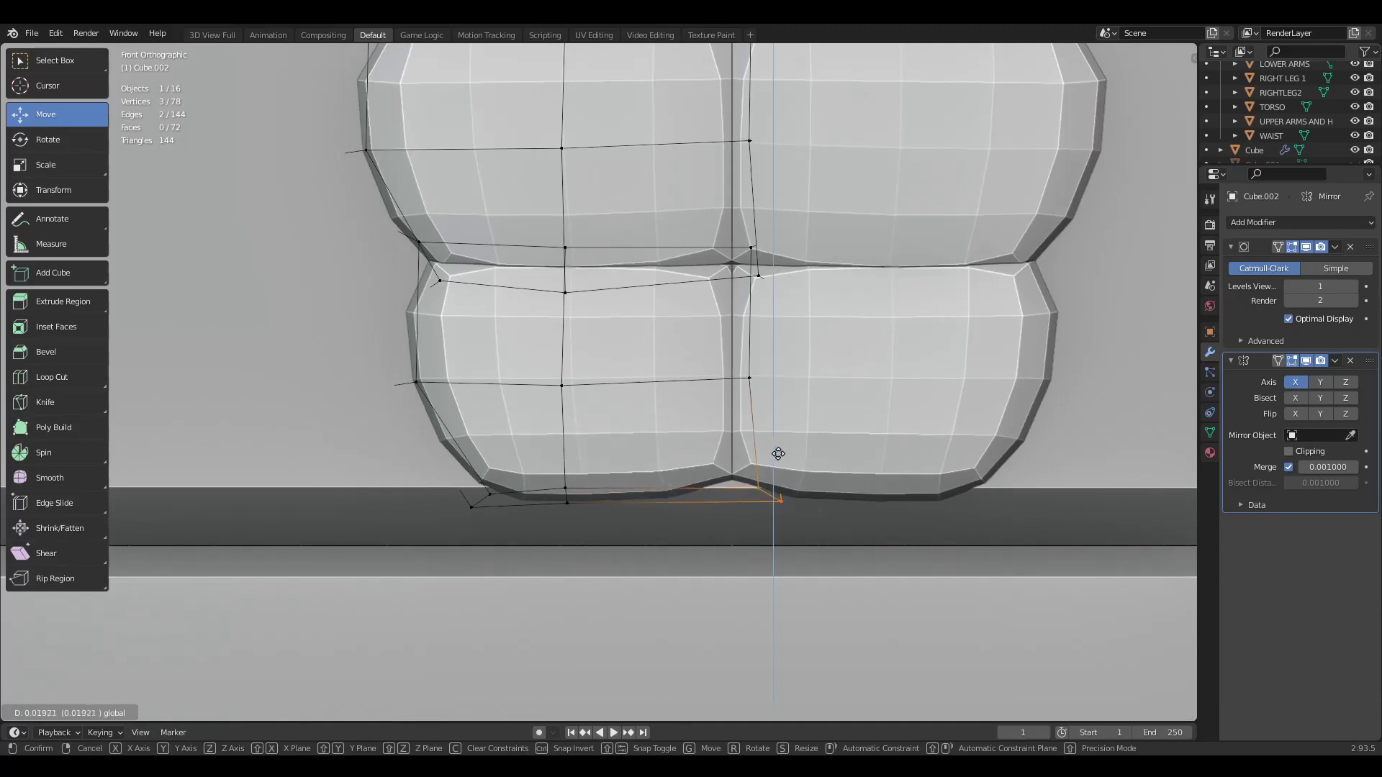
pyautogui.moveTo(778, 453); pyautogui.dragTo(778, 460)
pyautogui.press('a')
pyautogui.press('a')
# Step: Slide the middle vertical edge loop of the third abdominal row slightly toward the centre line
pyautogui.hotkey('shift', 'z')
pyautogui.hotkey('shift', 'z')
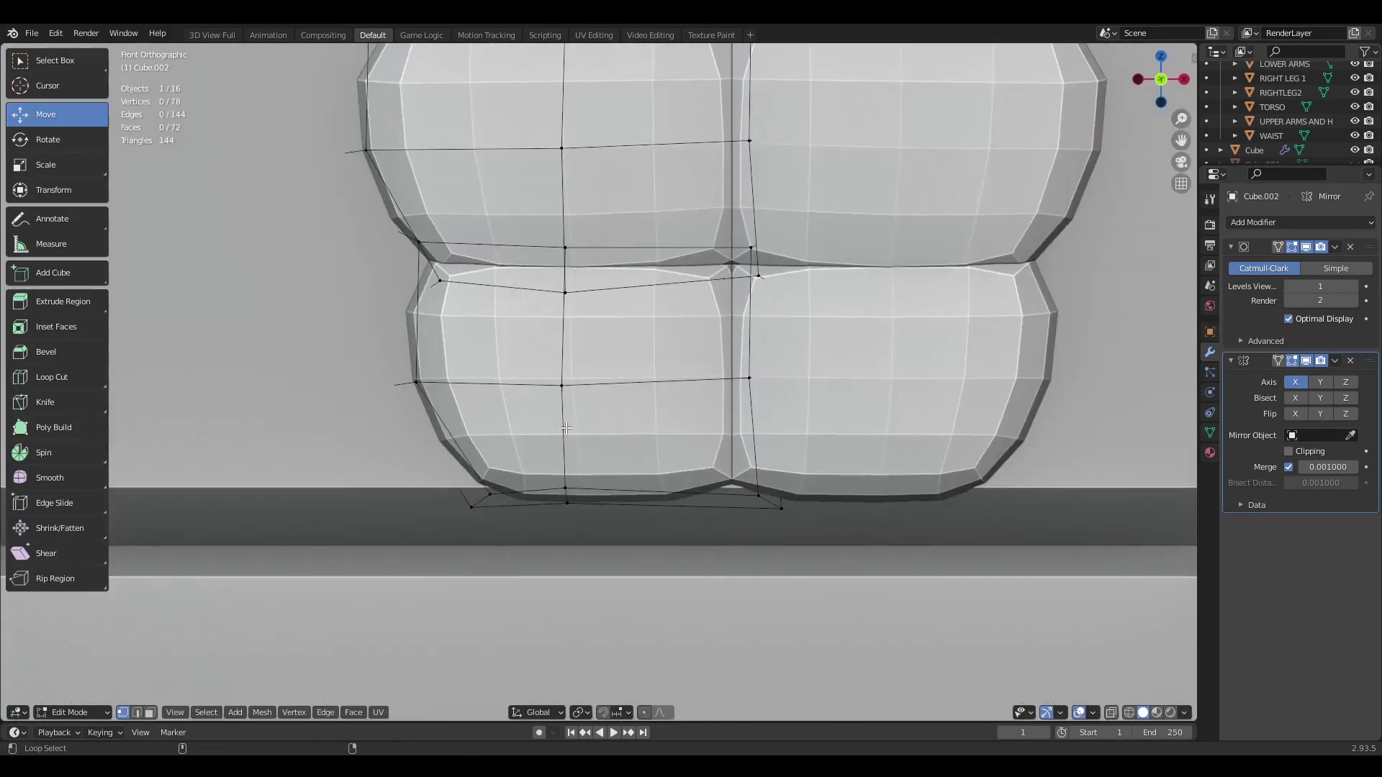
pyautogui.press('a')
pyautogui.press('KP_Decimal')
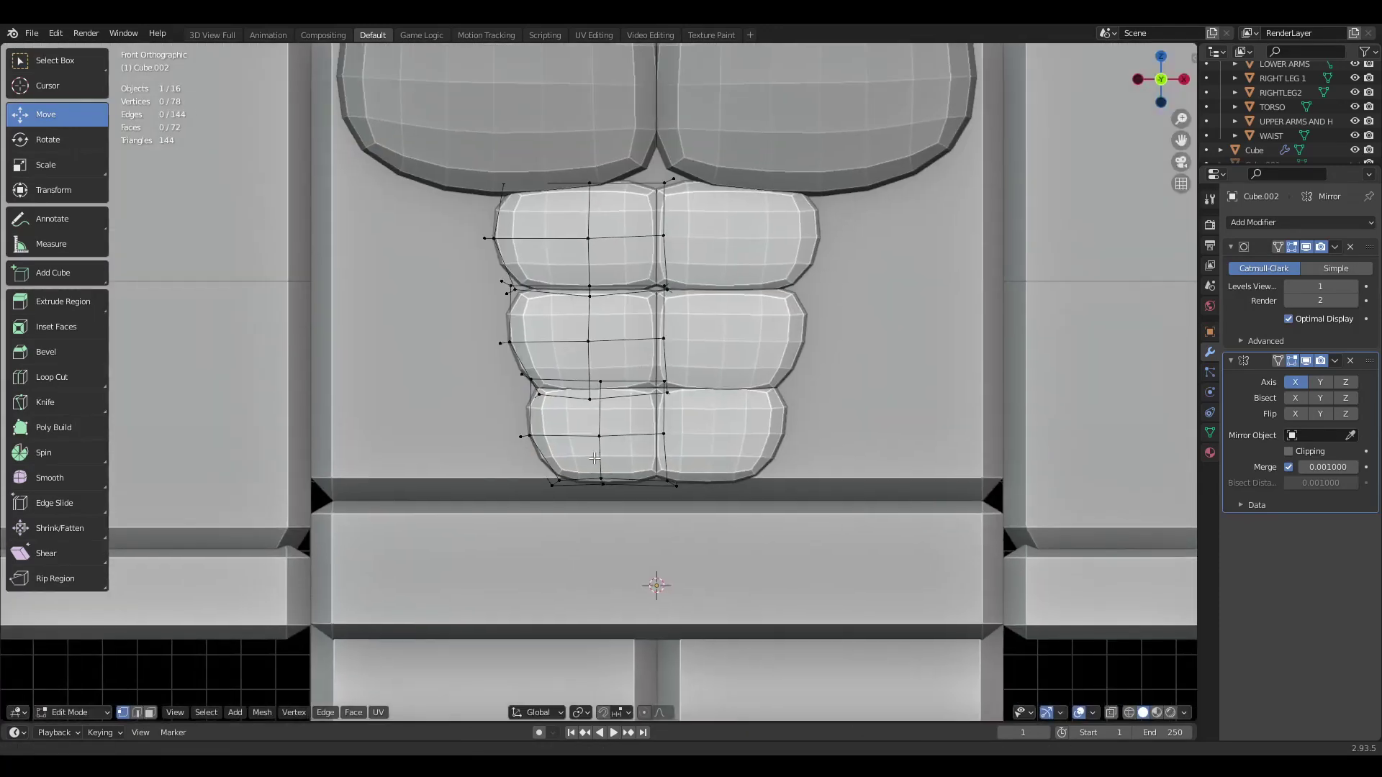
# Step: Select all three abdominal rows and shift them slightly up and outward from the centre line
pyautogui.click(83, 165)
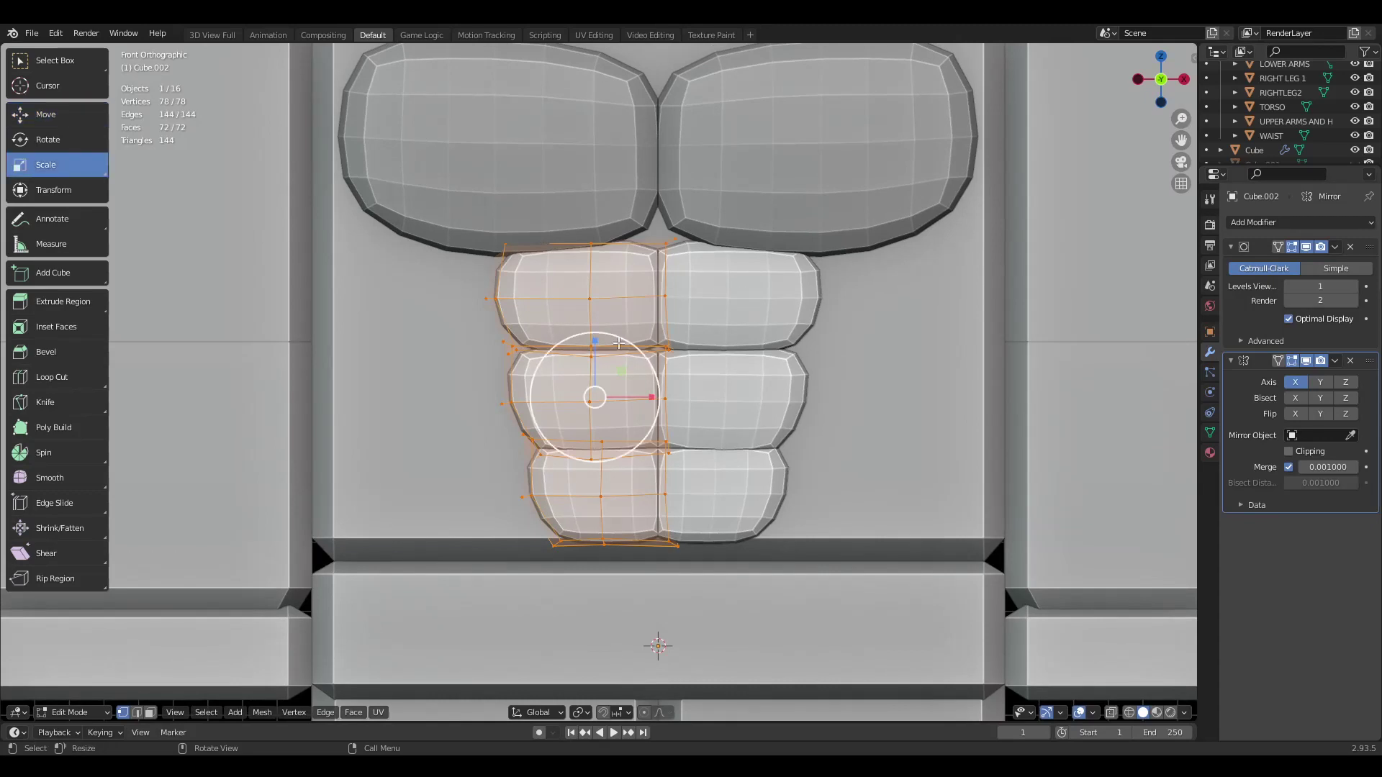
pyautogui.moveTo(594, 345)
pyautogui.mouseDown()
pyautogui.moveTo(601, 357)
pyautogui.moveTo(595, 334)
pyautogui.mouseUp()
pyautogui.scroll(1, 650, 392)
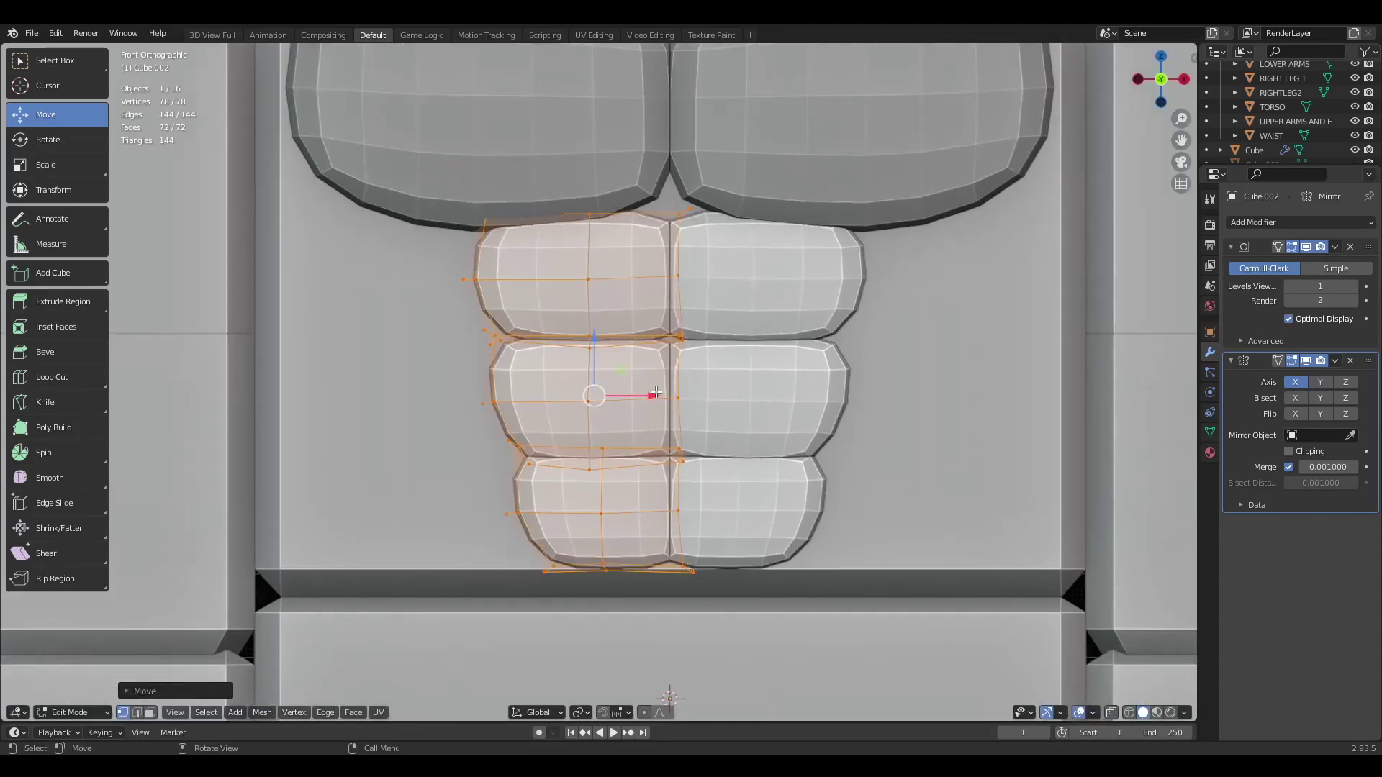
pyautogui.moveTo(655, 393); pyautogui.dragTo(645, 389)
# Step: Return to Object Mode and apply smooth shading to the abdominal muscles object
pyautogui.press('Tab')
pyautogui.scroll(-5, 661, 361)
pyautogui.rightClick(627, 343)
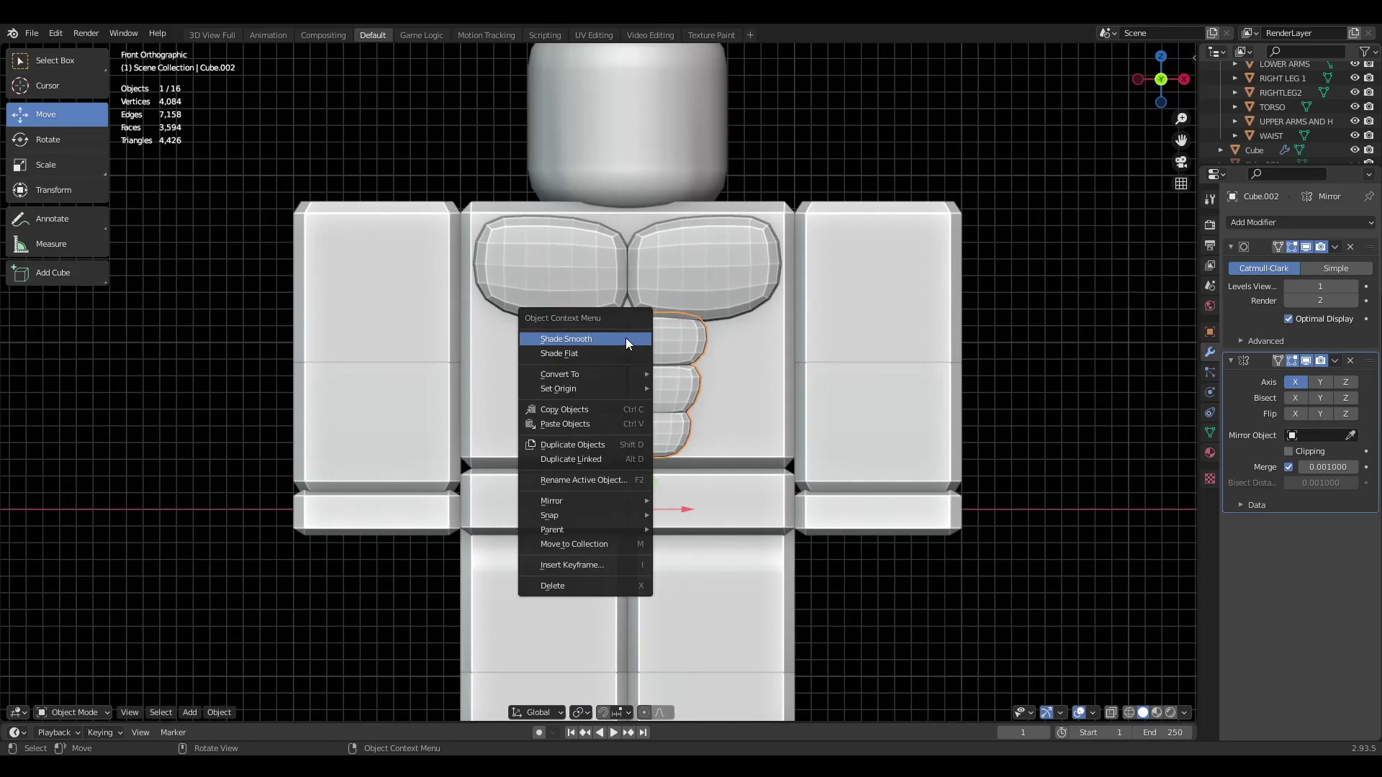
pyautogui.click(627, 341)
# Step: Edit the abdominal mesh again and move only the top row's outer column of vertices slightly outward
pyautogui.scroll(3, 648, 385)
pyautogui.click(609, 394)
pyautogui.press('Tab')
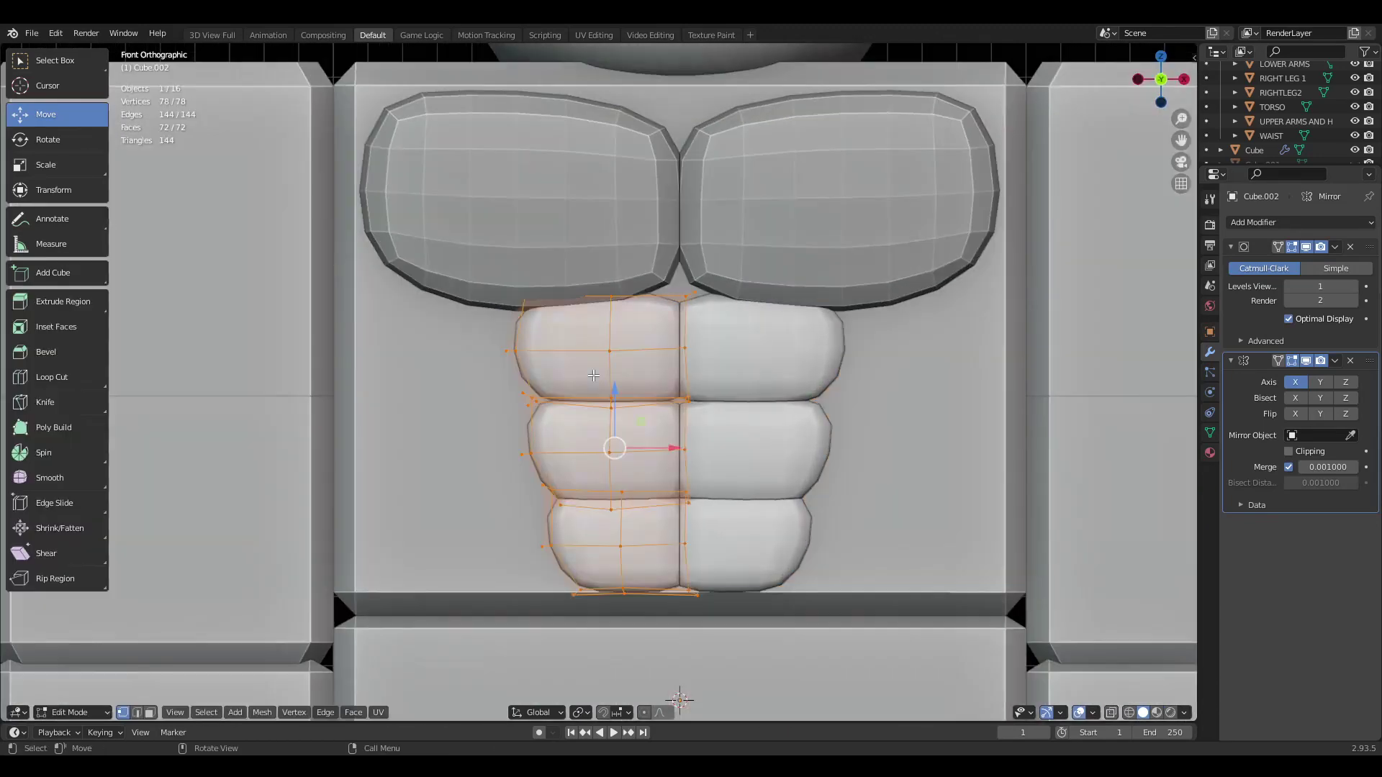
pyautogui.scroll(5, 640, 382)
pyautogui.press('l')
pyautogui.hotkey('alt', 'z')
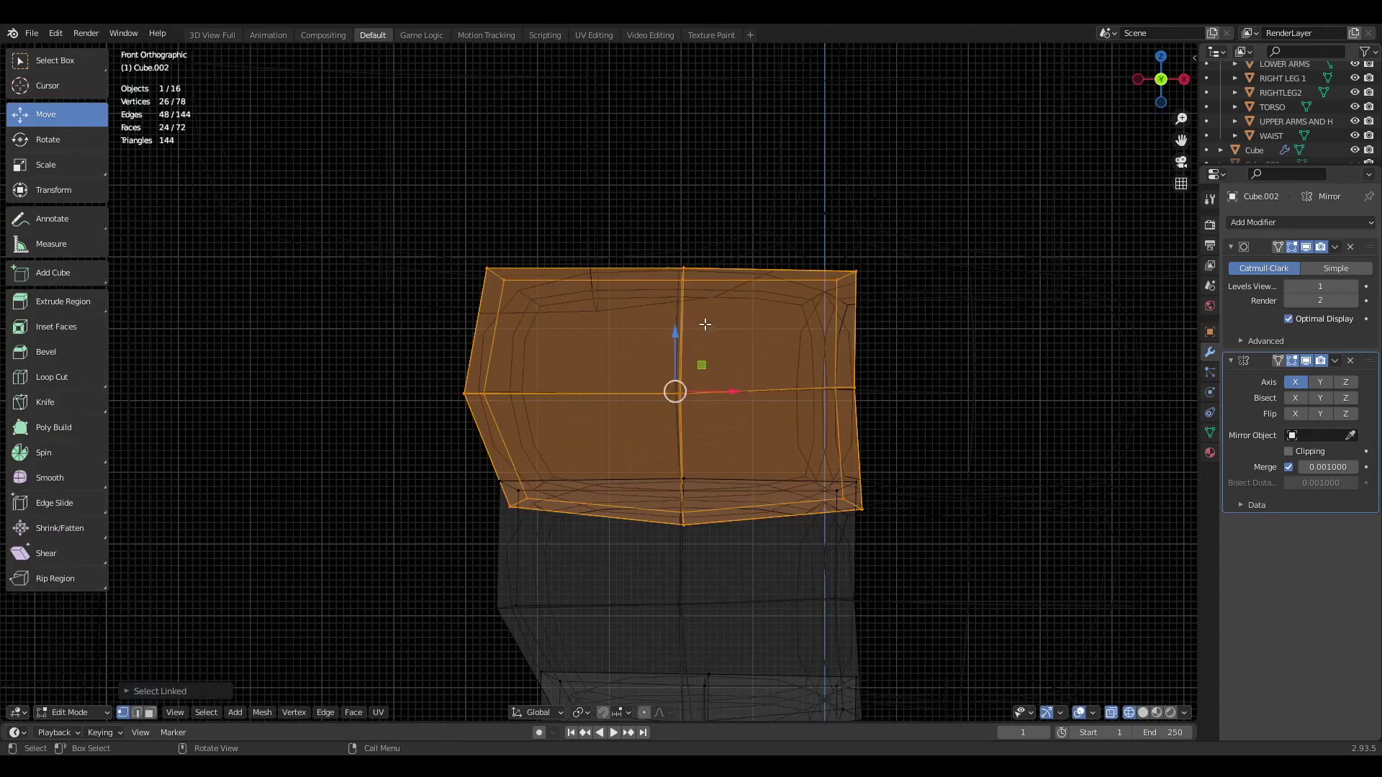
pyautogui.press('c')
pyautogui.scroll(-6, 734, 298)
pyautogui.moveTo(749, 301); pyautogui.dragTo(765, 492, button='middle')
pyautogui.press('Escape')
pyautogui.hotkey('shift', 'z')
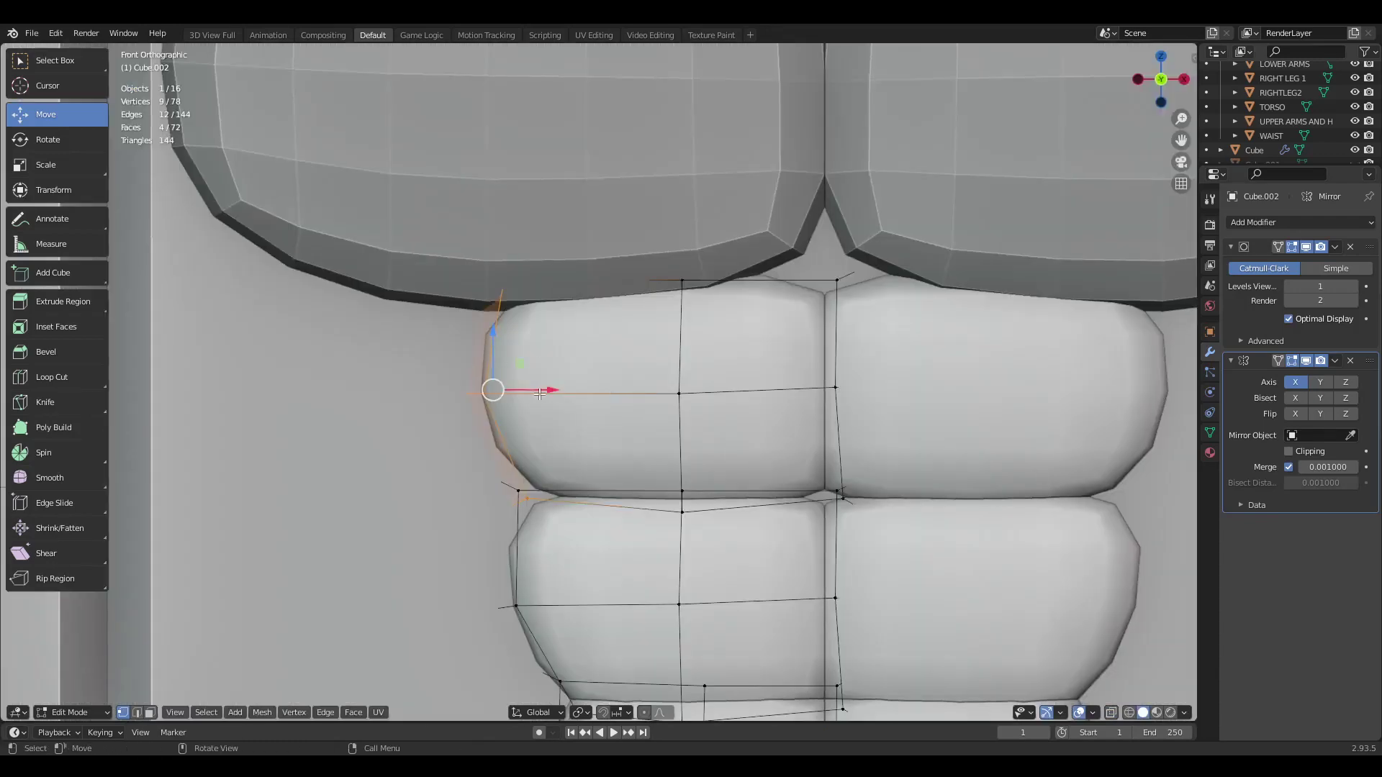
pyautogui.moveTo(540, 394); pyautogui.dragTo(545, 401)
# Step: Narrow the selection to the top row's upper outer corner vertices and move them outward along X
pyautogui.hotkey('shift', 'z')
pyautogui.press('c')
pyautogui.moveTo(473, 505); pyautogui.dragTo(466, 497, button='middle')
pyautogui.press('Escape')
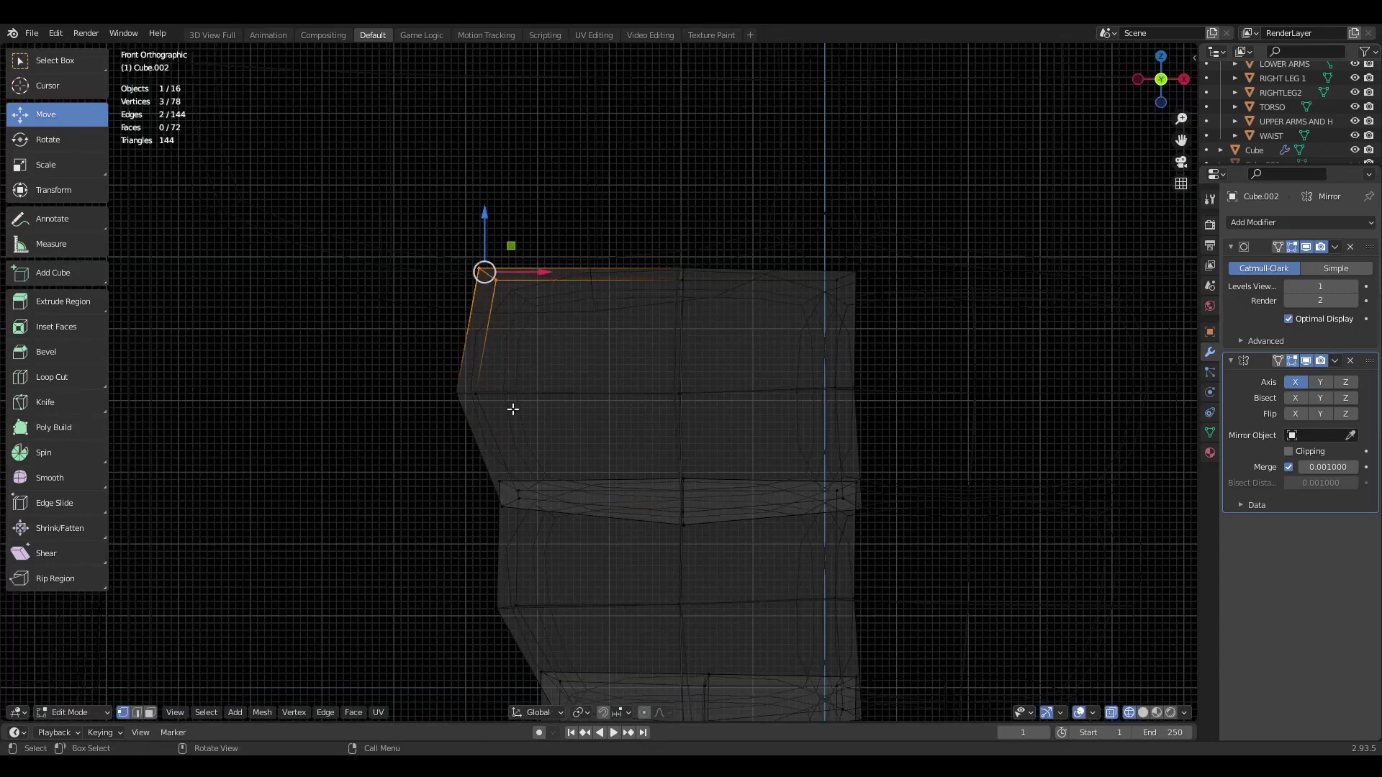
pyautogui.hotkey('shift', 'z')
pyautogui.moveTo(533, 275)
pyautogui.mouseDown()
pyautogui.moveTo(465, 265)
pyautogui.moveTo(475, 273)
pyautogui.mouseUp()
pyautogui.hotkey('alt', 'a')
# Step: Select the middle outer vertices of the top abdominal row and move them slightly outward along X
pyautogui.hotkey('shift', 'z')
pyautogui.press('c')
pyautogui.scroll(11, 440, 401)
pyautogui.click(444, 401)
pyautogui.press('Escape')
pyautogui.hotkey('shift', 'z')
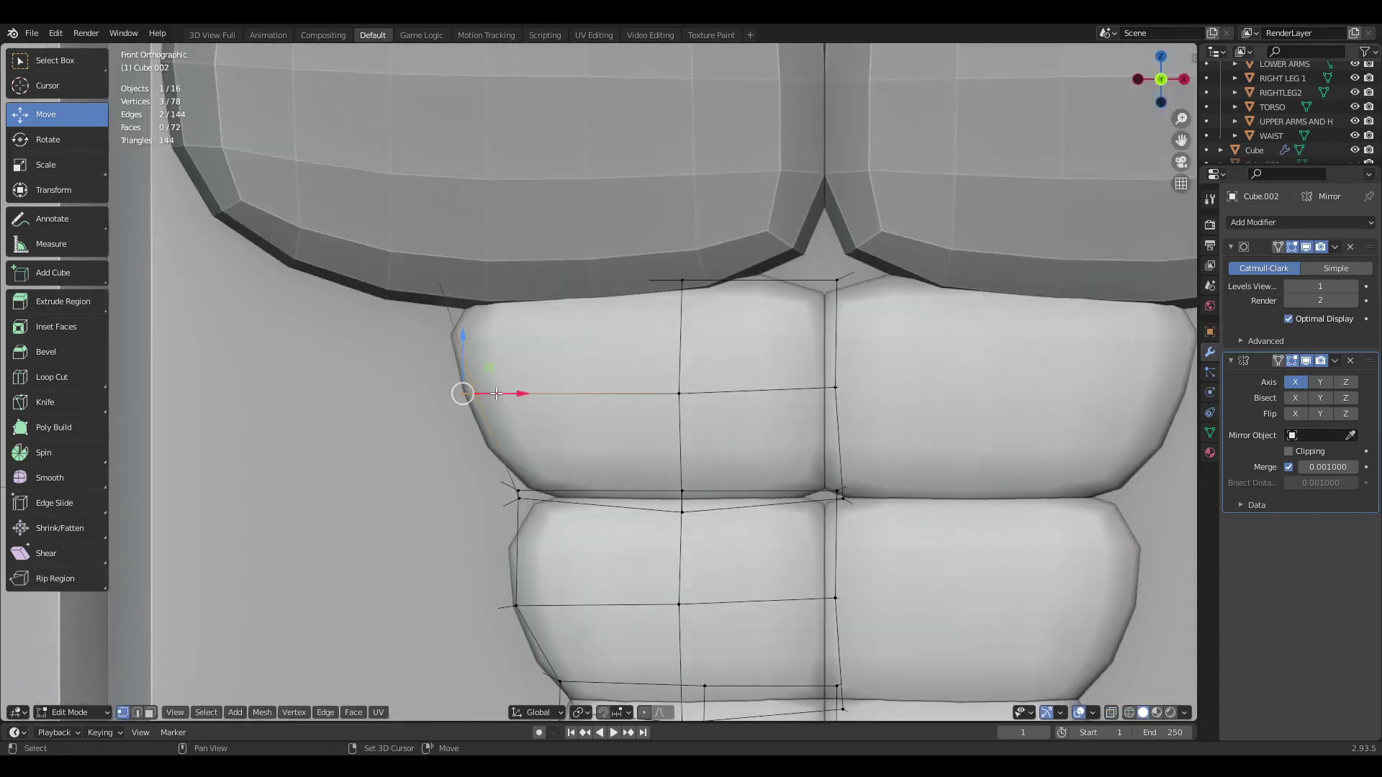
pyautogui.moveTo(497, 393); pyautogui.dragTo(476, 396)
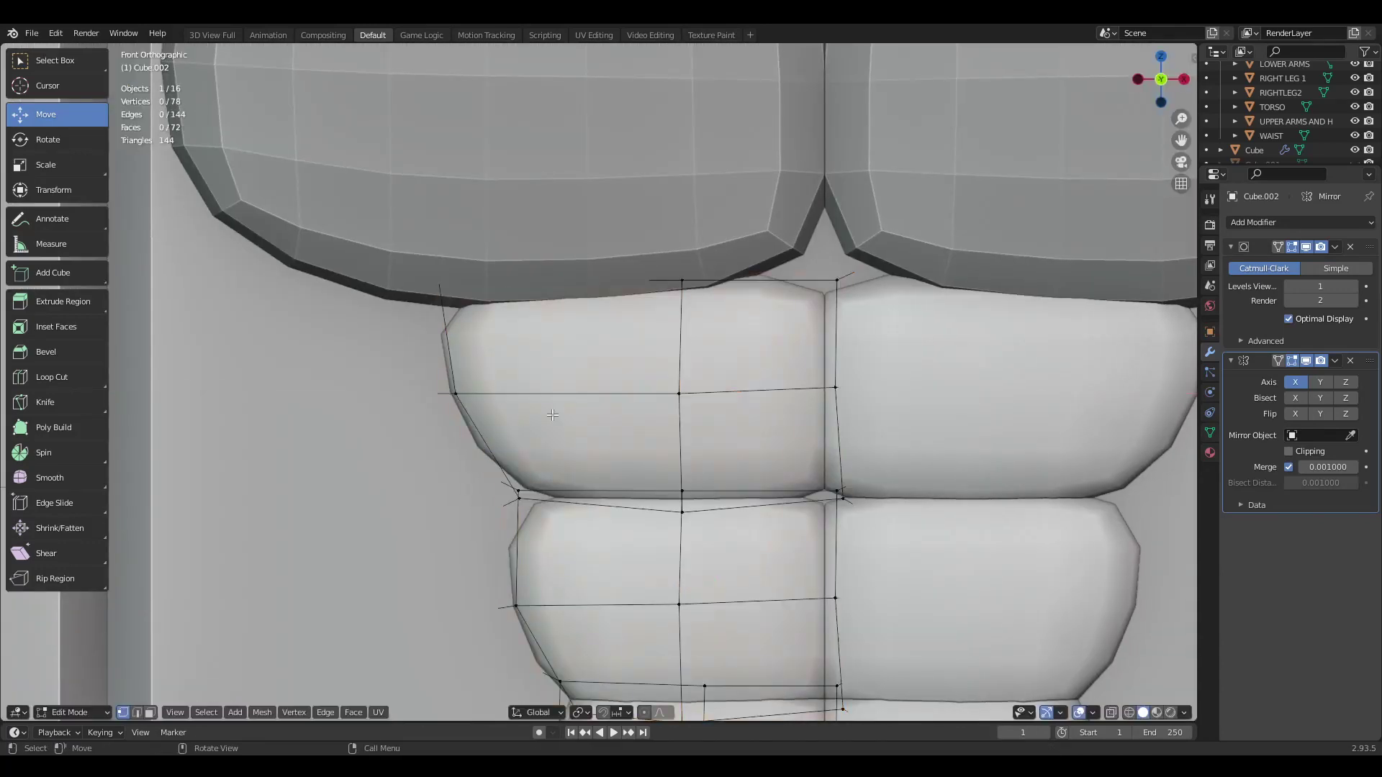
# Step: Add a centered vertical loop cut to the outer half of the top abdominal row
pyautogui.hotkey('ctrl', 'r')
pyautogui.click(593, 387)
pyautogui.rightClick(594, 387)
pyautogui.scroll(-5, 593, 390)
pyautogui.scroll(7, 591, 391)
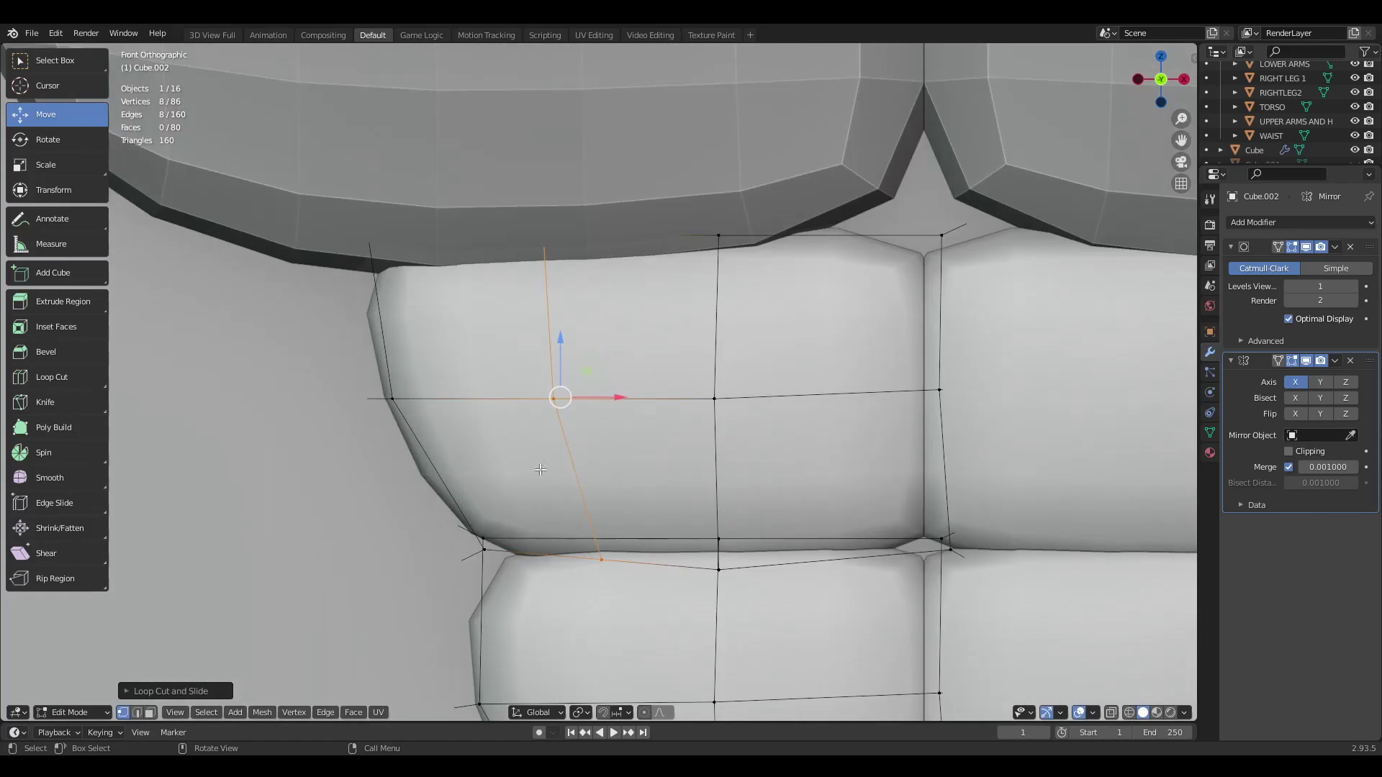
# Step: Isolate the top abdominal block and reduce the selection to its outermost column of vertices
pyautogui.press('a')
pyautogui.press('a')
pyautogui.press('l')
pyautogui.hotkey('shift', 'z')
pyautogui.press('c')
pyautogui.scroll(-8, 610, 250)
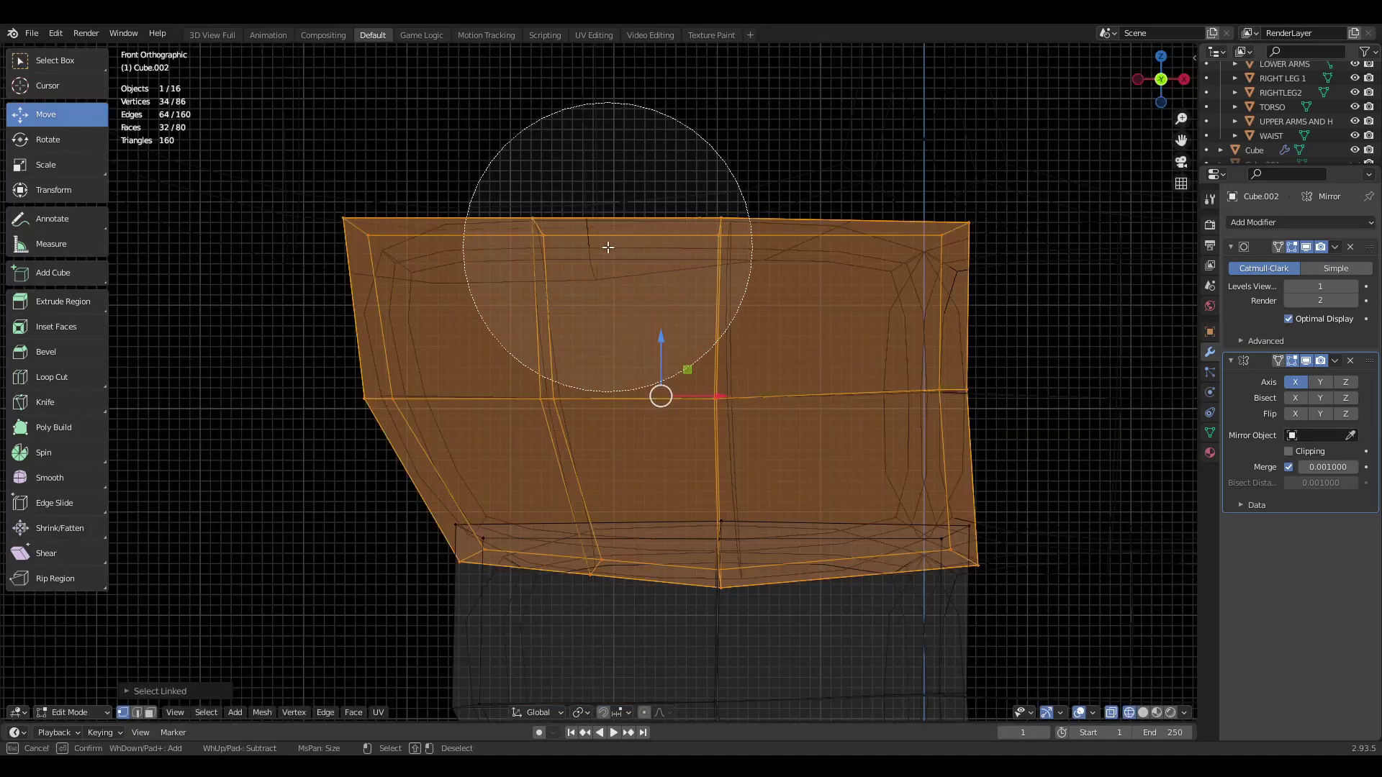
pyautogui.moveTo(608, 247)
pyautogui.mouseDown(button='middle')
pyautogui.moveTo(704, 493)
pyautogui.moveTo(919, 549)
pyautogui.moveTo(684, 549)
pyautogui.mouseUp(button='middle')
pyautogui.press('Escape')
pyautogui.hotkey('alt', 'z')
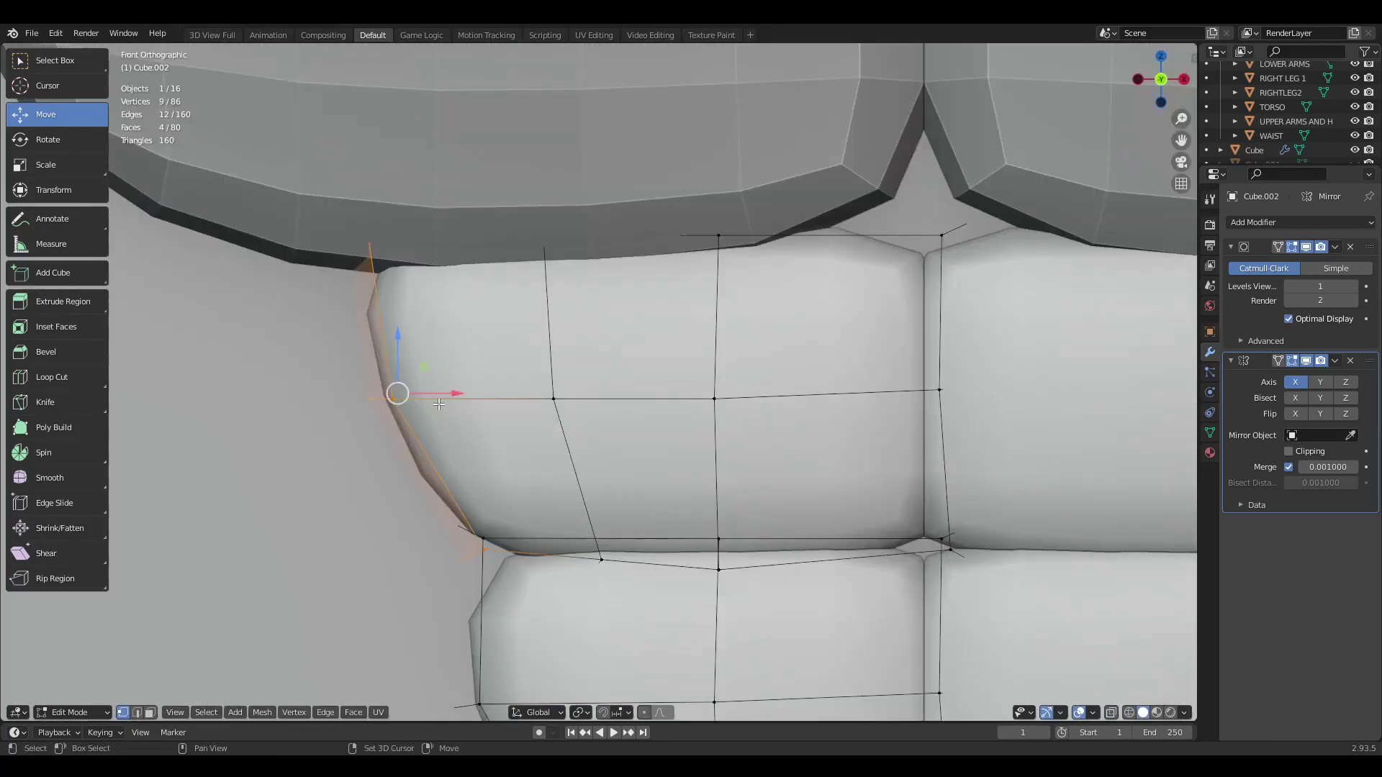
# Step: Narrow the selection to the top row's lower outer corner vertices and move them slightly outward to round the corner
pyautogui.hotkey('alt', 'z')
pyautogui.press('c')
pyautogui.moveTo(439, 405); pyautogui.dragTo(355, 222, button='middle')
pyautogui.press('Escape')
pyautogui.hotkey('alt', 'z')
pyautogui.press('g')
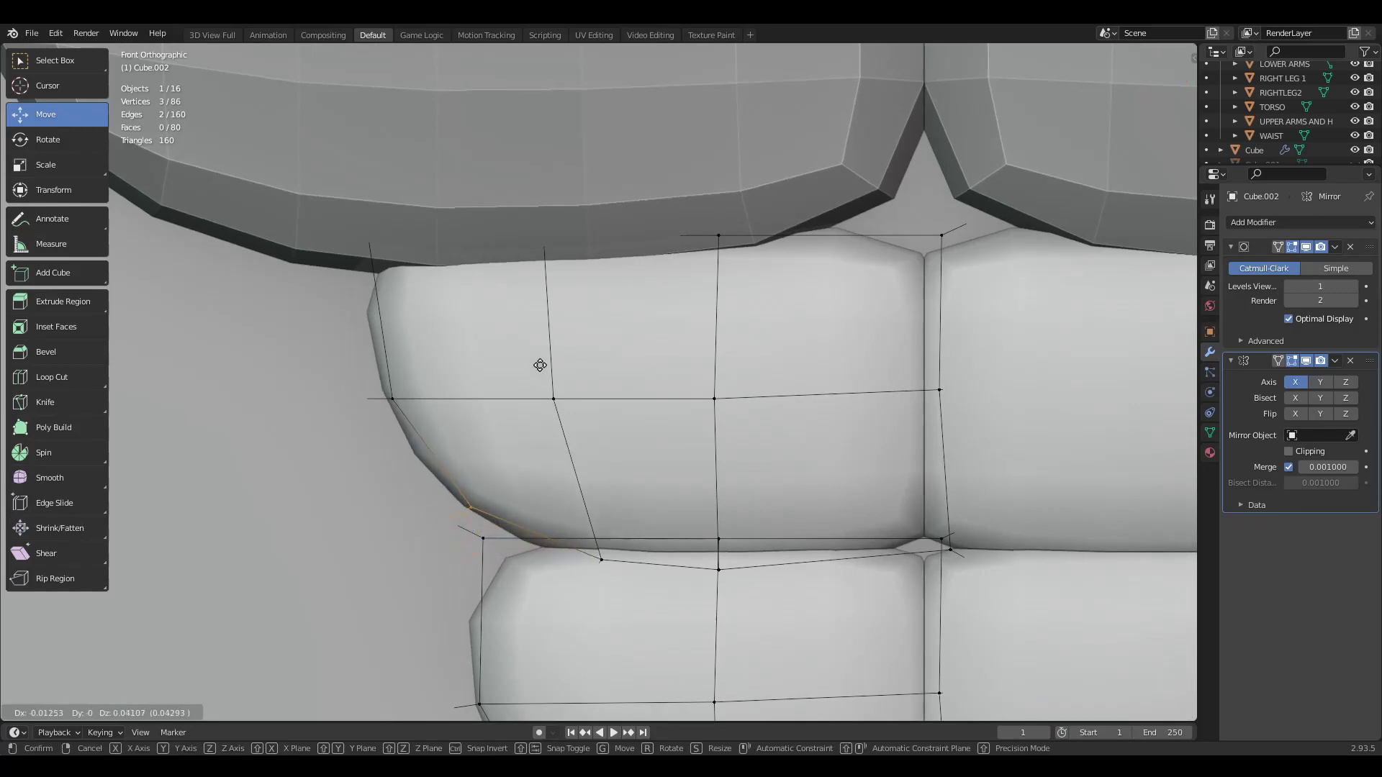
pyautogui.click(550, 379)
pyautogui.scroll(-5, 700, 376)
pyautogui.press('g')
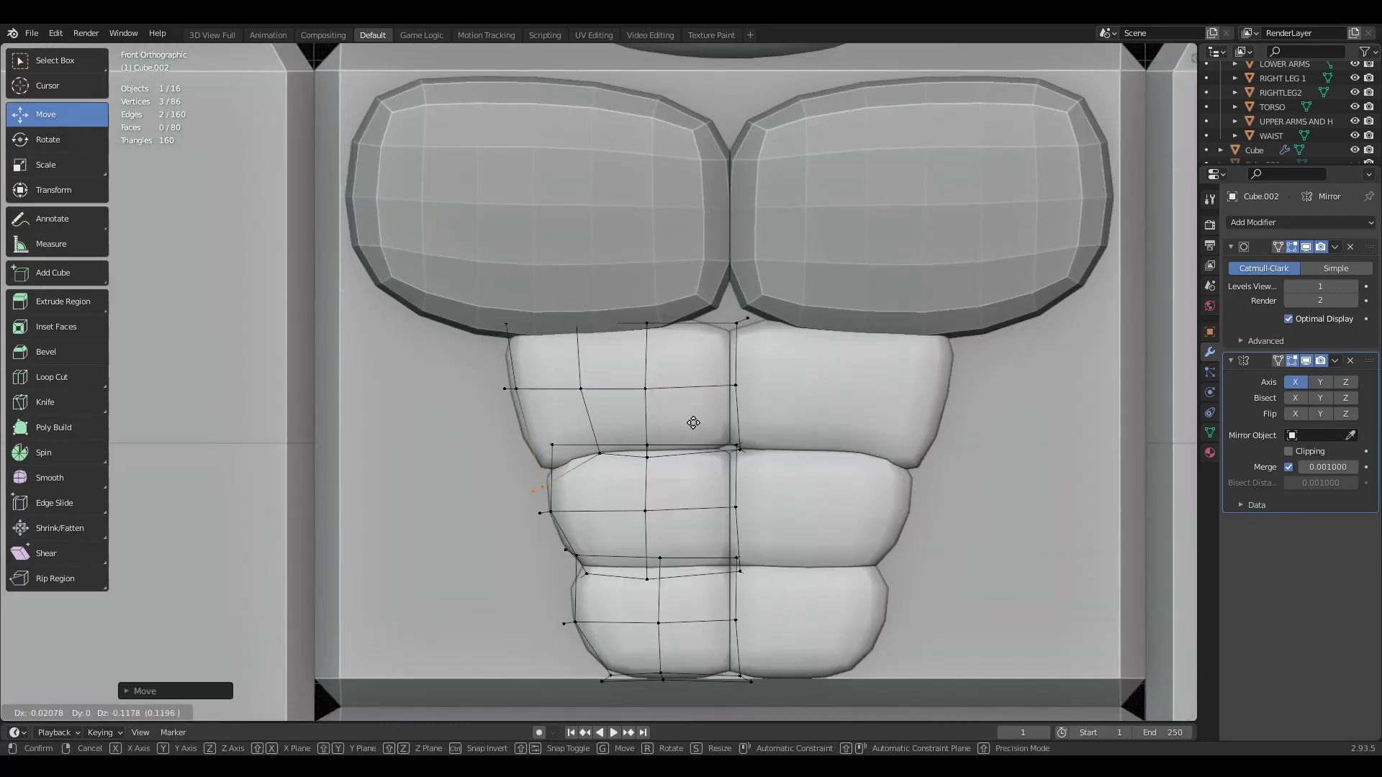
pyautogui.click(693, 383)
pyautogui.scroll(3, 598, 381)
# Step: Select only the top row's upper outer corner vertices and move them slightly inward and down
pyautogui.hotkey('alt', 'a')
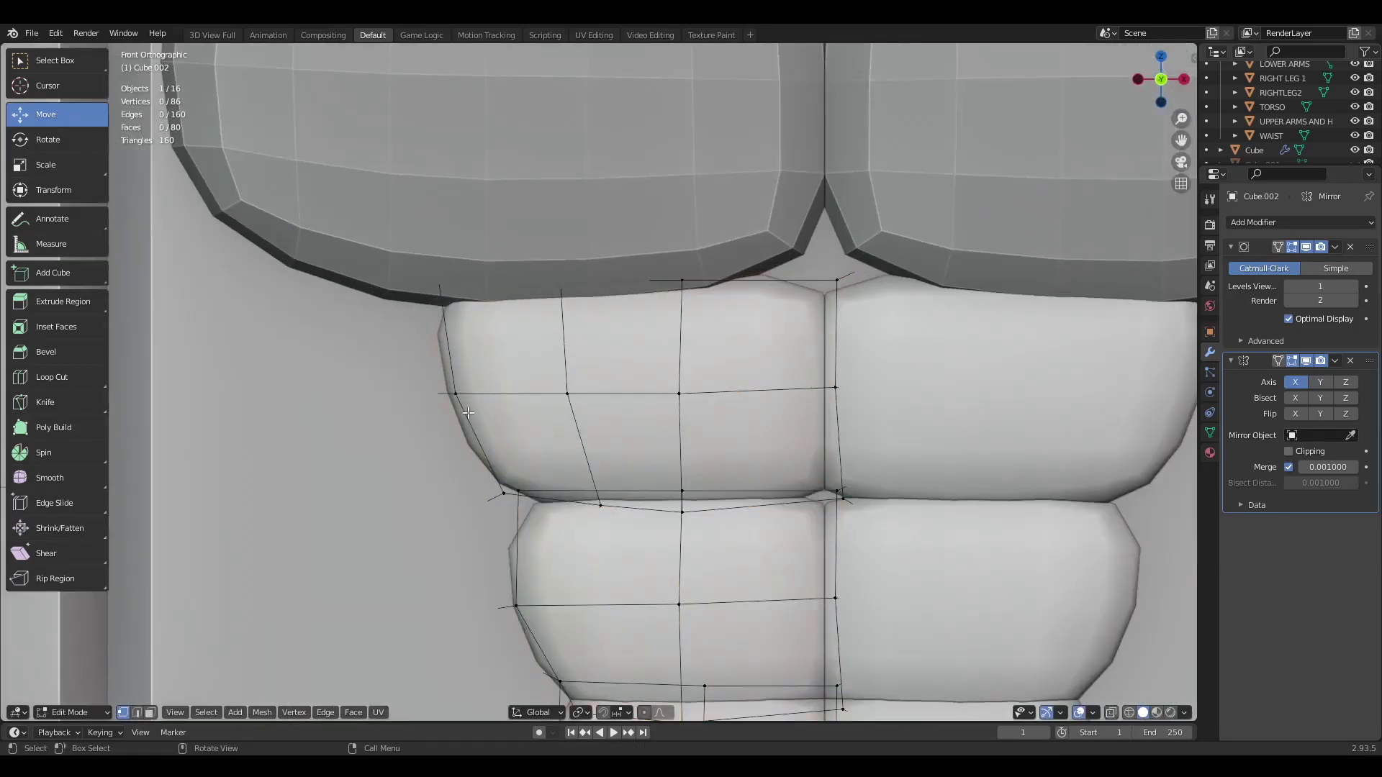
pyautogui.hotkey('shift', 'z')
pyautogui.press('c')
pyautogui.click(382, 253)
pyautogui.press('Escape')
pyautogui.hotkey('alt', 'z')
pyautogui.press('g')
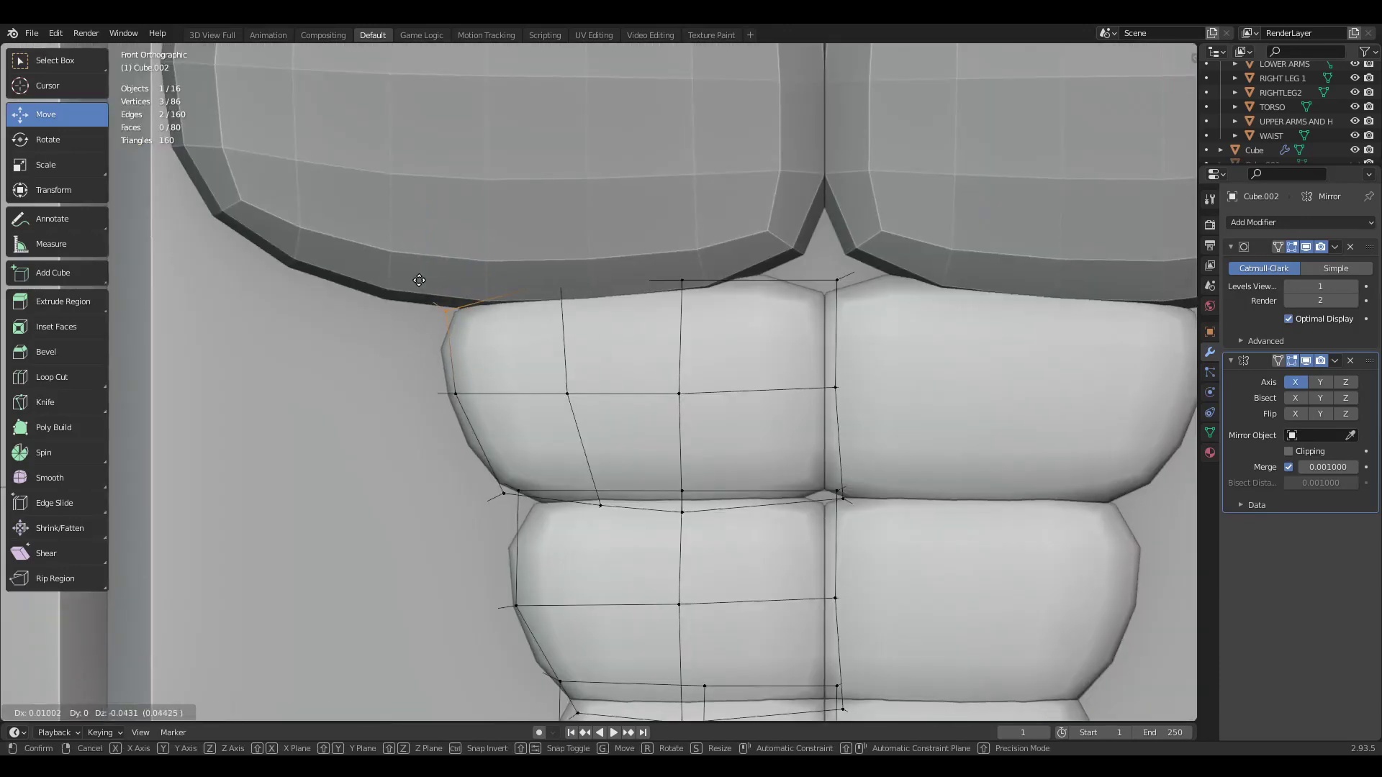
pyautogui.click(415, 292)
pyautogui.scroll(-3, 418, 296)
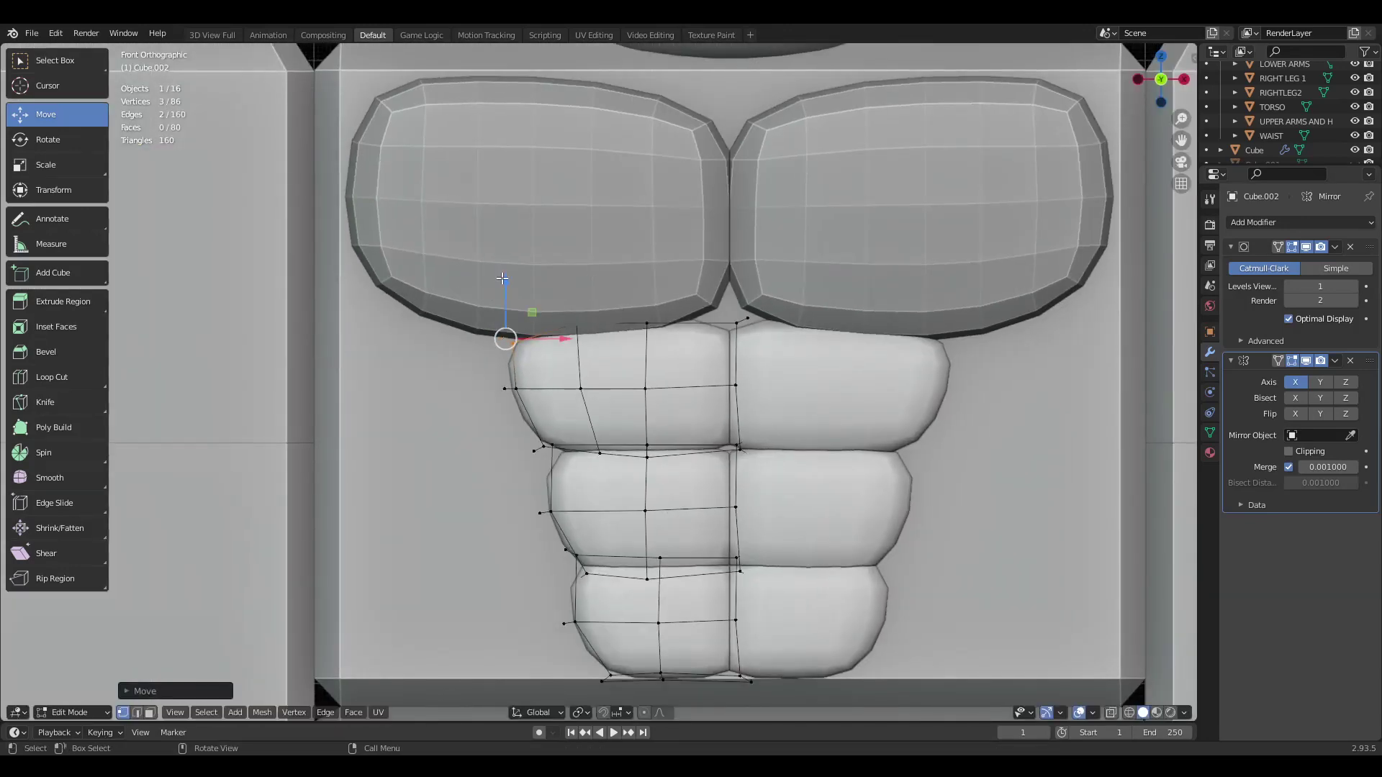
# Step: Return to Object Mode and examine the abdominal muscles' shape from the front and at an angle
pyautogui.press('Tab')
pyautogui.scroll(-5, 593, 437)
pyautogui.scroll(7, 581, 387)
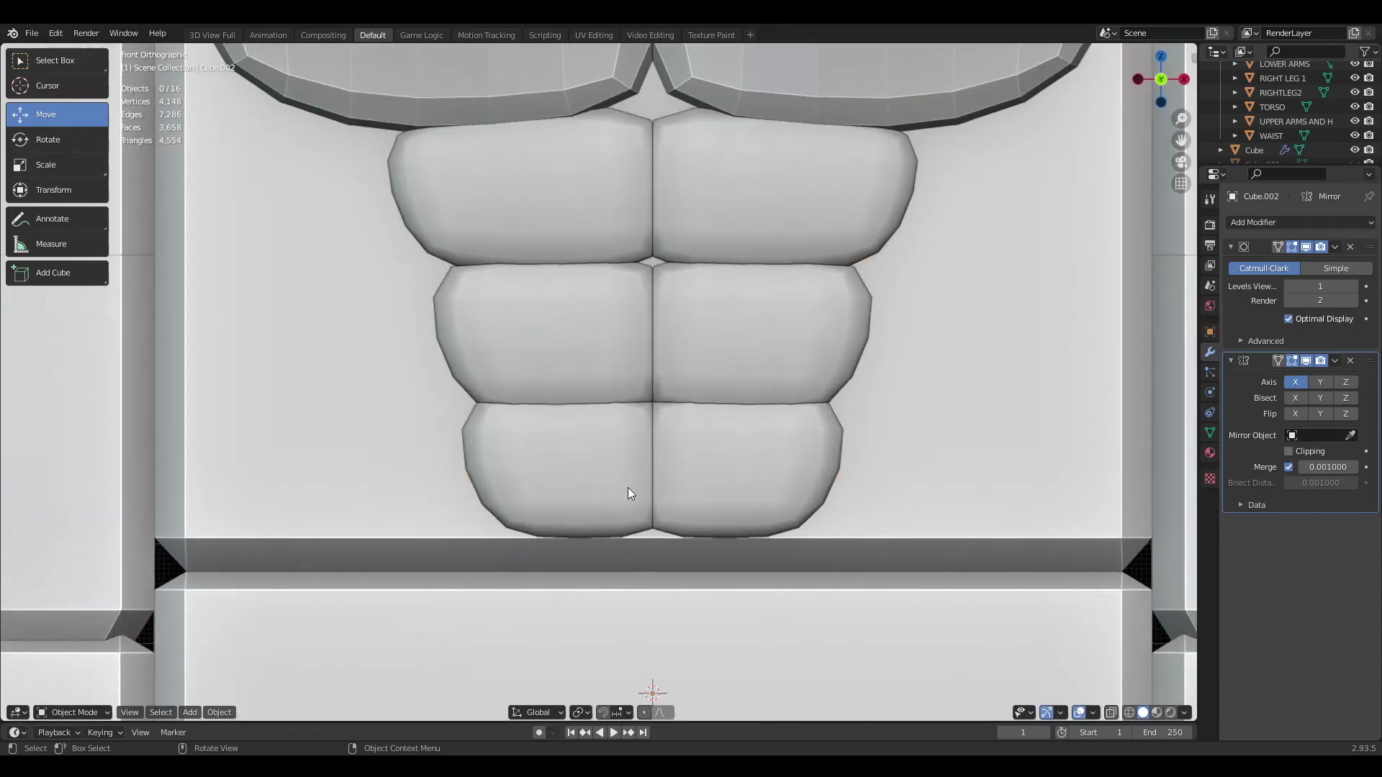
pyautogui.press('Tab')
pyautogui.scroll(2, 740, 640)
pyautogui.keyDown('shift'); pyautogui.moveTo(740, 639); pyautogui.dragTo(702, 543, button='middle'); pyautogui.keyUp('shift')
pyautogui.press('Tab')
pyautogui.scroll(-6, 659, 527)
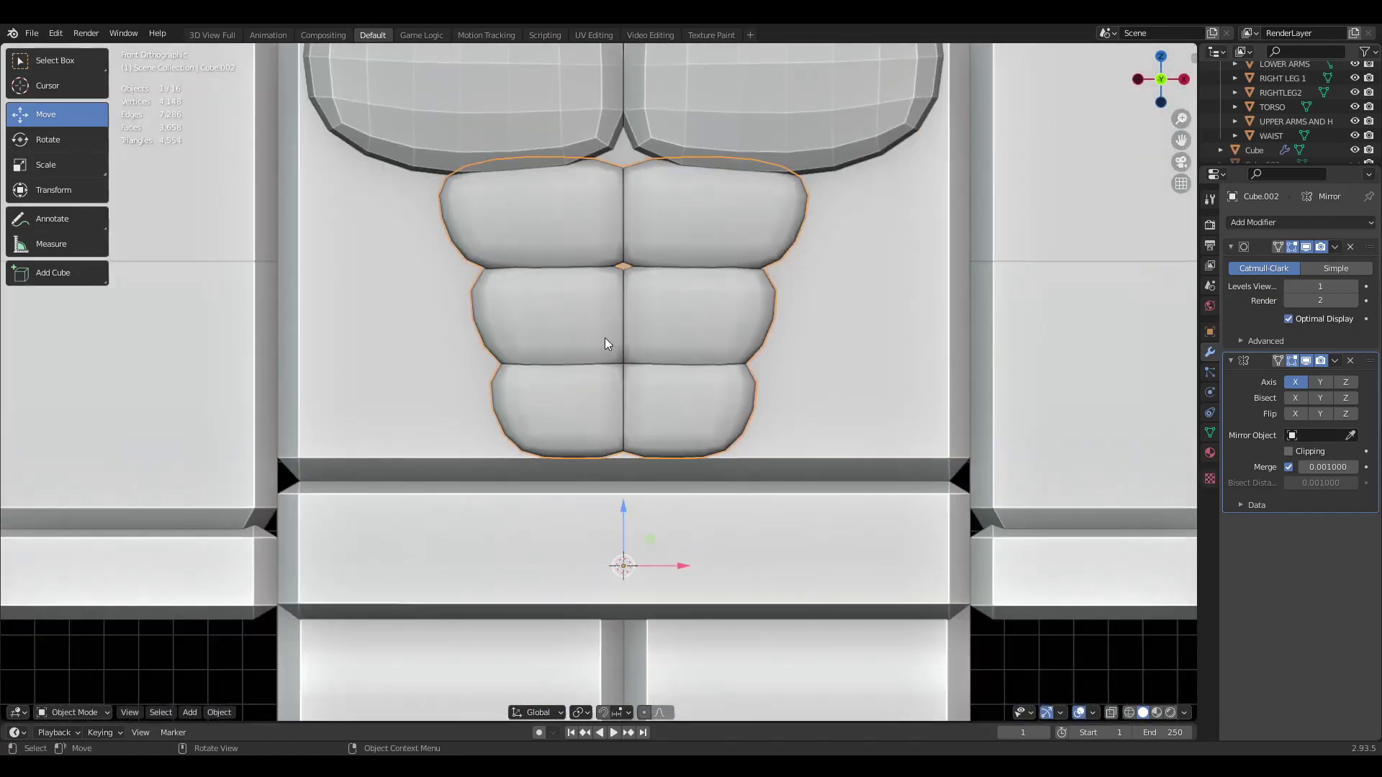
pyautogui.moveTo(605, 338); pyautogui.dragTo(565, 222, button='middle')
pyautogui.scroll(3, 702, 455)
pyautogui.scroll(-3, 563, 218)
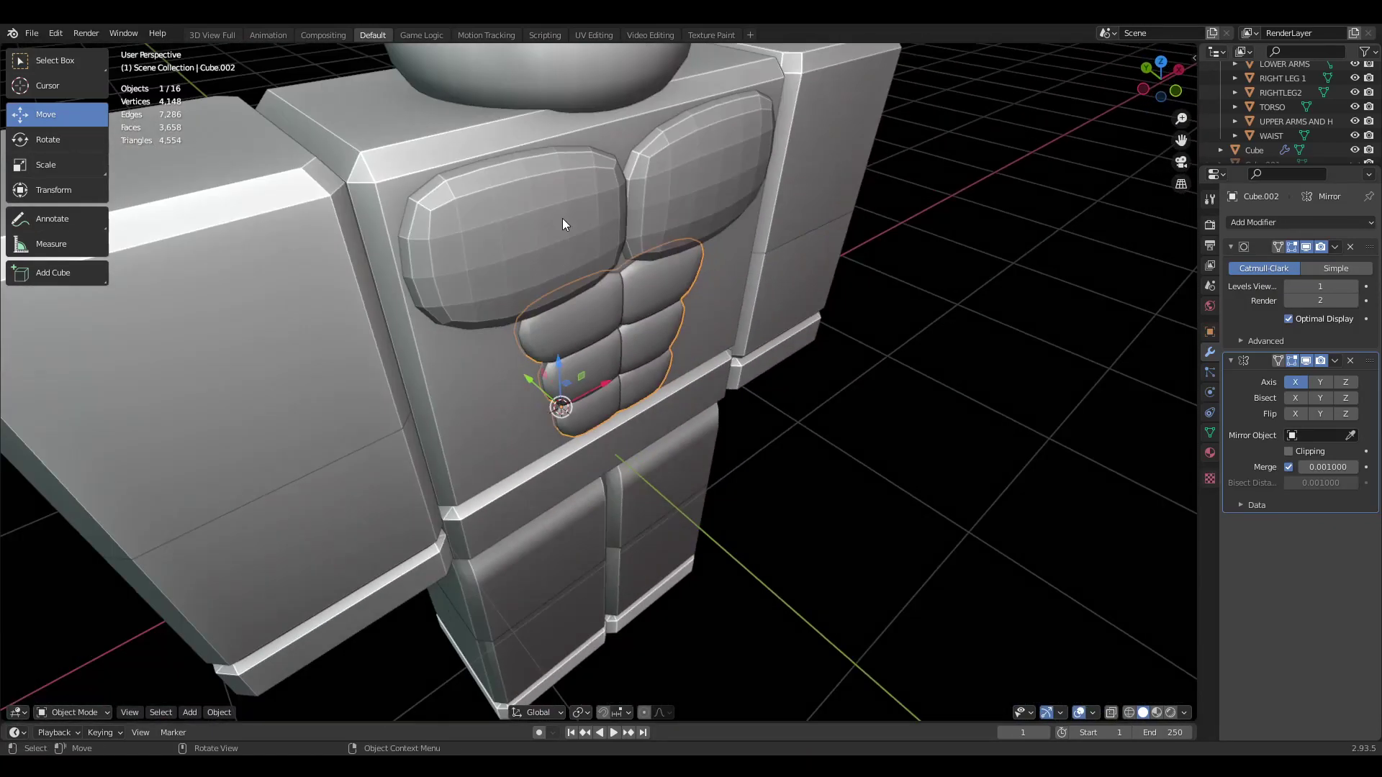
# Step: Apply smooth shading to the chest muscles object, deselect it and return to the front view
pyautogui.click(563, 218)
pyautogui.rightClick(563, 218)
pyautogui.click(563, 218)
pyautogui.click(961, 417)
pyautogui.press('KP_1')
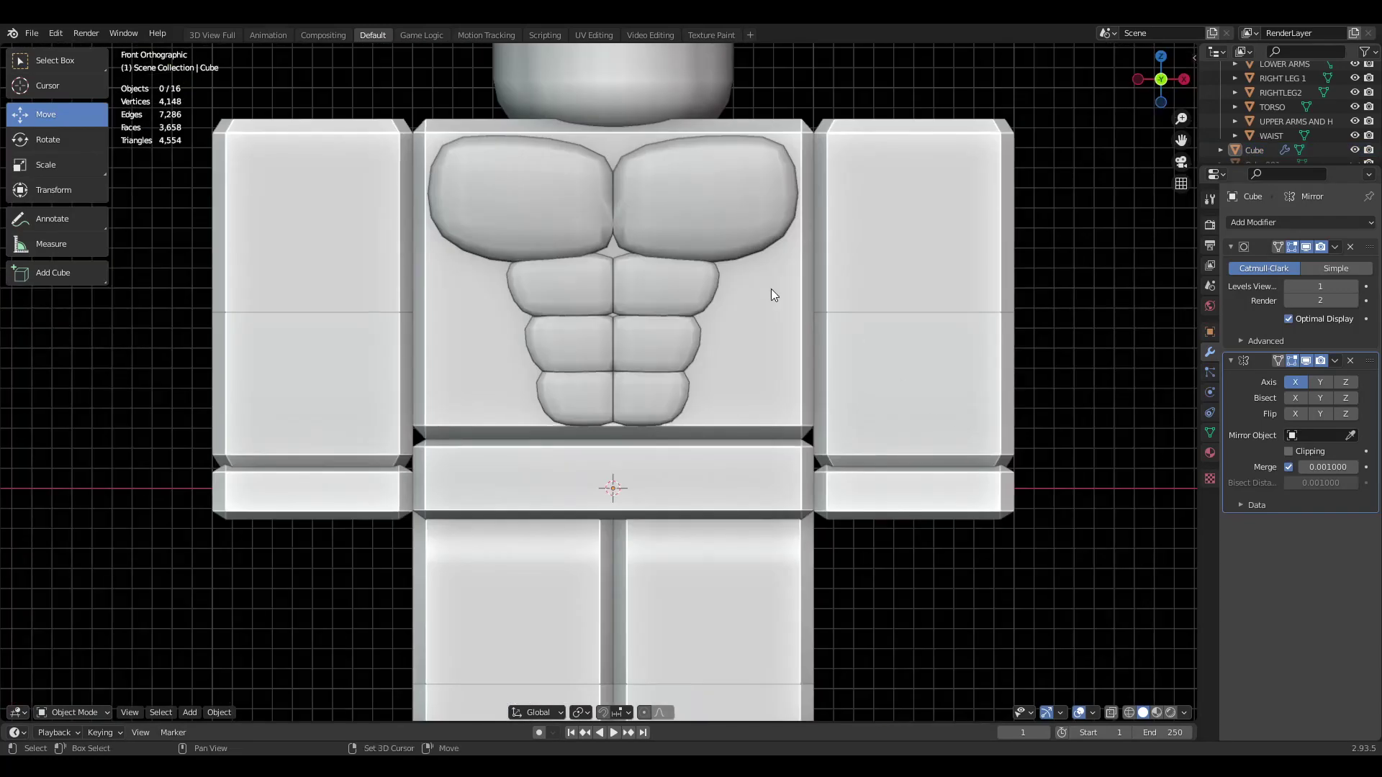
# Step: Edit the chest mesh and move its lower inner corner vertices slightly along X, away from the body's center
pyautogui.scroll(3, 583, 374)
pyautogui.click(590, 382)
pyautogui.scroll(2, 624, 430)
pyautogui.press('Tab')
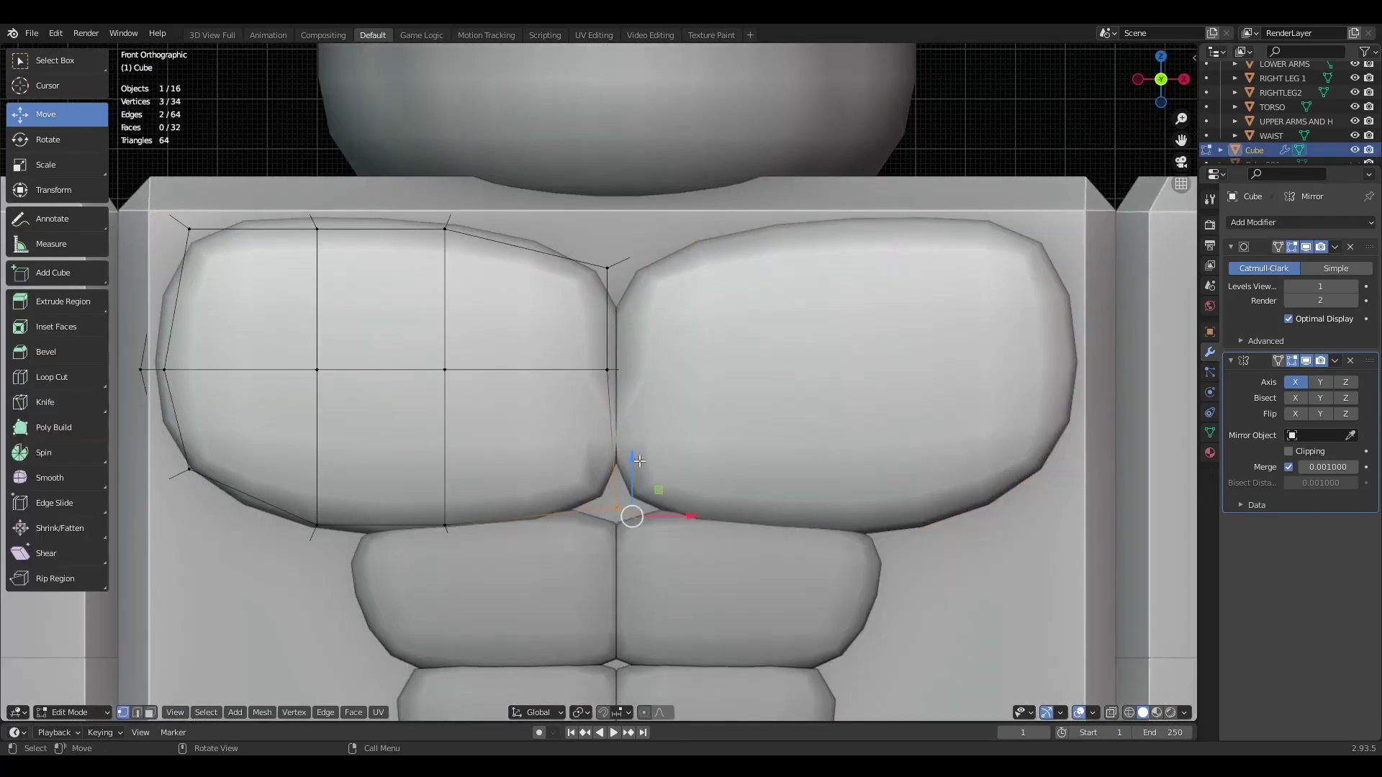
pyautogui.hotkey('shift', 'z')
pyautogui.scroll(1, 646, 483)
pyautogui.hotkey('shift', 'z')
pyautogui.moveTo(696, 544); pyautogui.dragTo(688, 547)
pyautogui.press('Tab')
pyautogui.scroll(-9, 757, 517)
pyautogui.click(971, 508)
pyautogui.scroll(4, 558, 422)
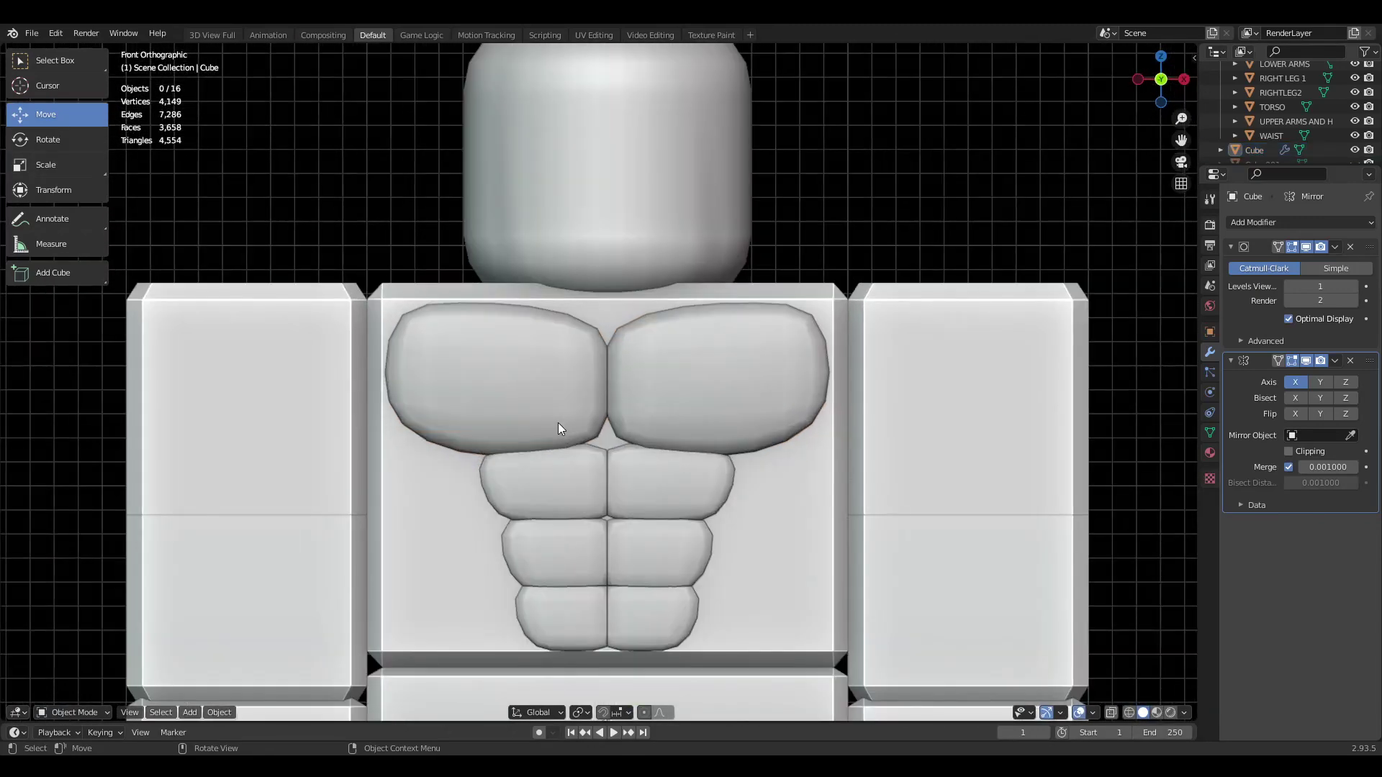
# Step: Edit the abdominal mesh and scale all its vertices up slightly along Y to thicken the muscles
pyautogui.scroll(2, 607, 395)
pyautogui.press('Tab')
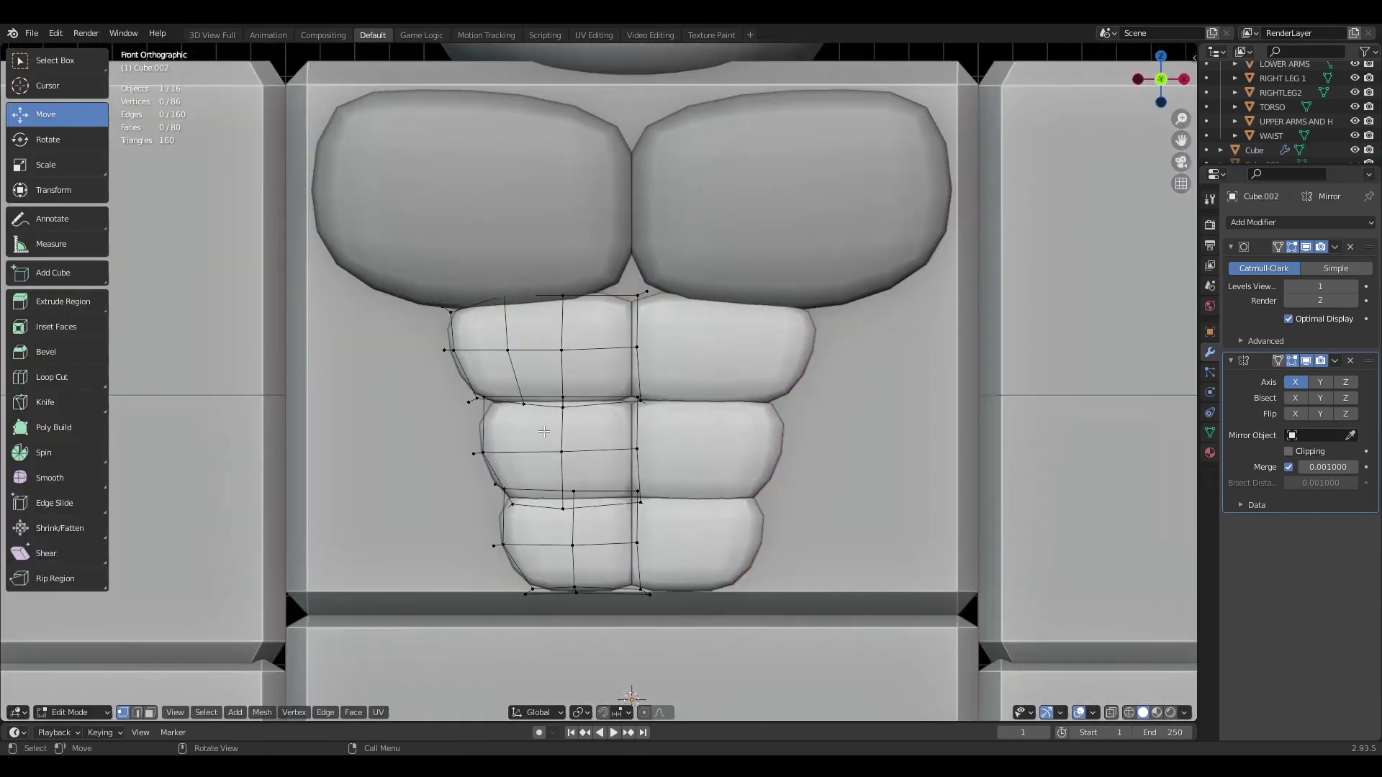
pyautogui.moveTo(978, 641); pyautogui.dragTo(1, 242, button='middle')
pyautogui.click(41, 169)
pyautogui.moveTo(403, 410); pyautogui.dragTo(483, 420, button='middle')
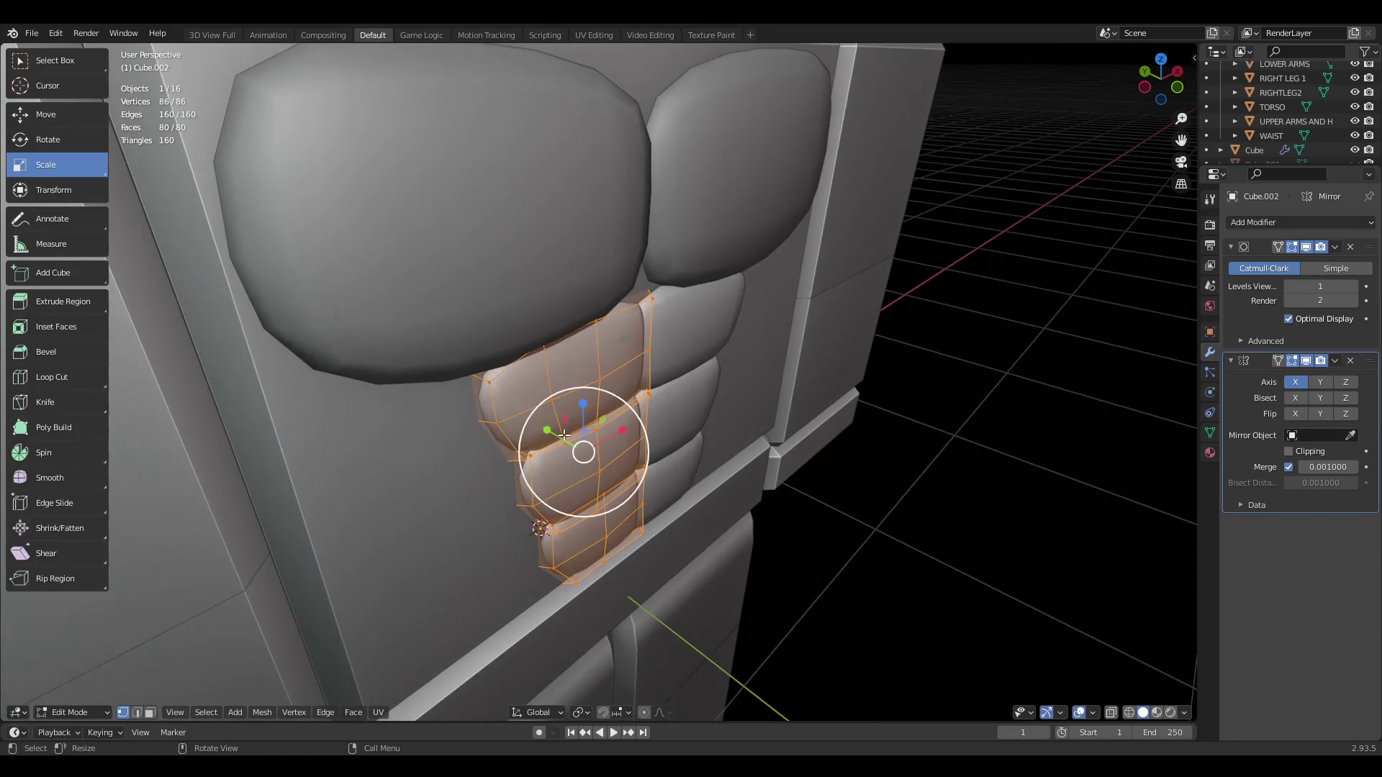
pyautogui.moveTo(547, 428); pyautogui.dragTo(537, 423)
pyautogui.press('KP_1')
pyautogui.press('Tab')
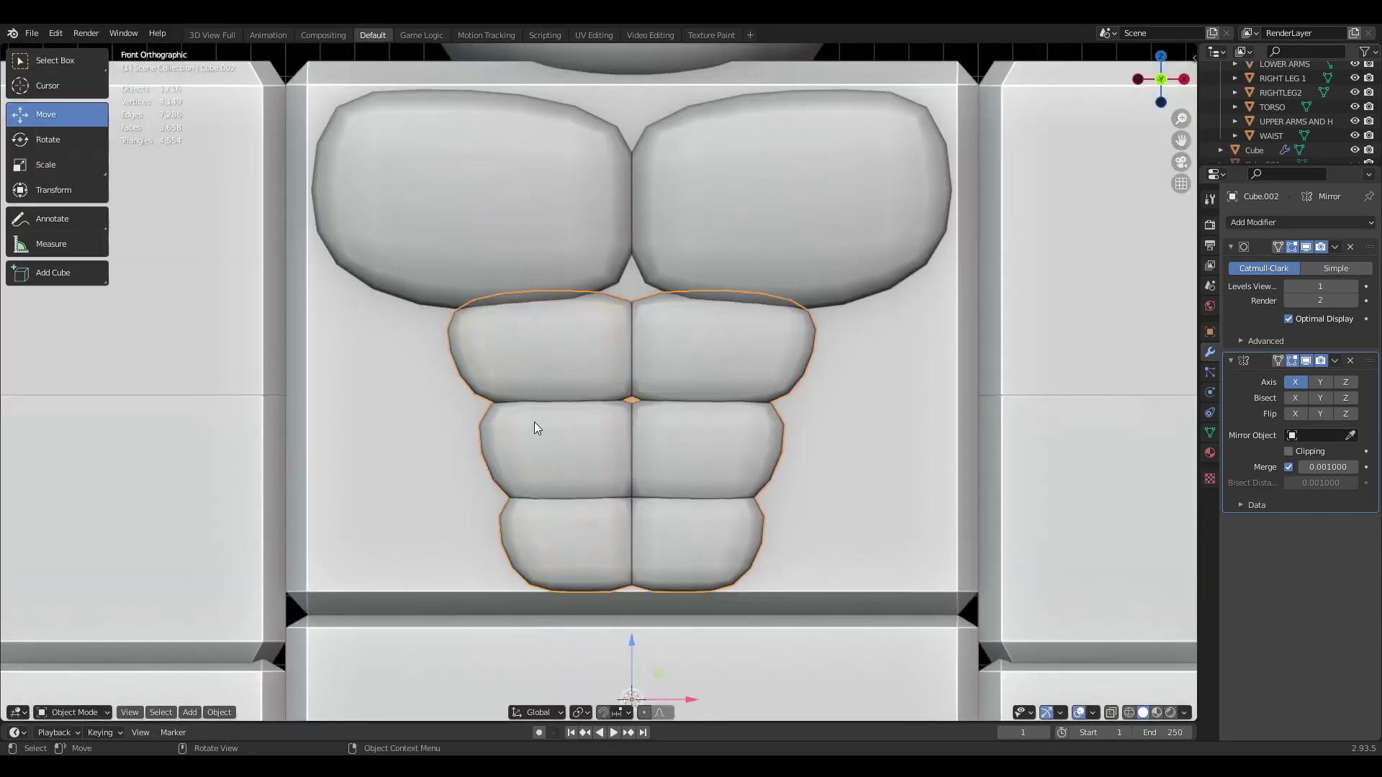
# Step: Apply both the Subdivision Surface and Mirror modifiers on the abdominal muscles object
pyautogui.scroll(-6, 548, 382)
pyautogui.scroll(1, 550, 374)
pyautogui.click(617, 411)
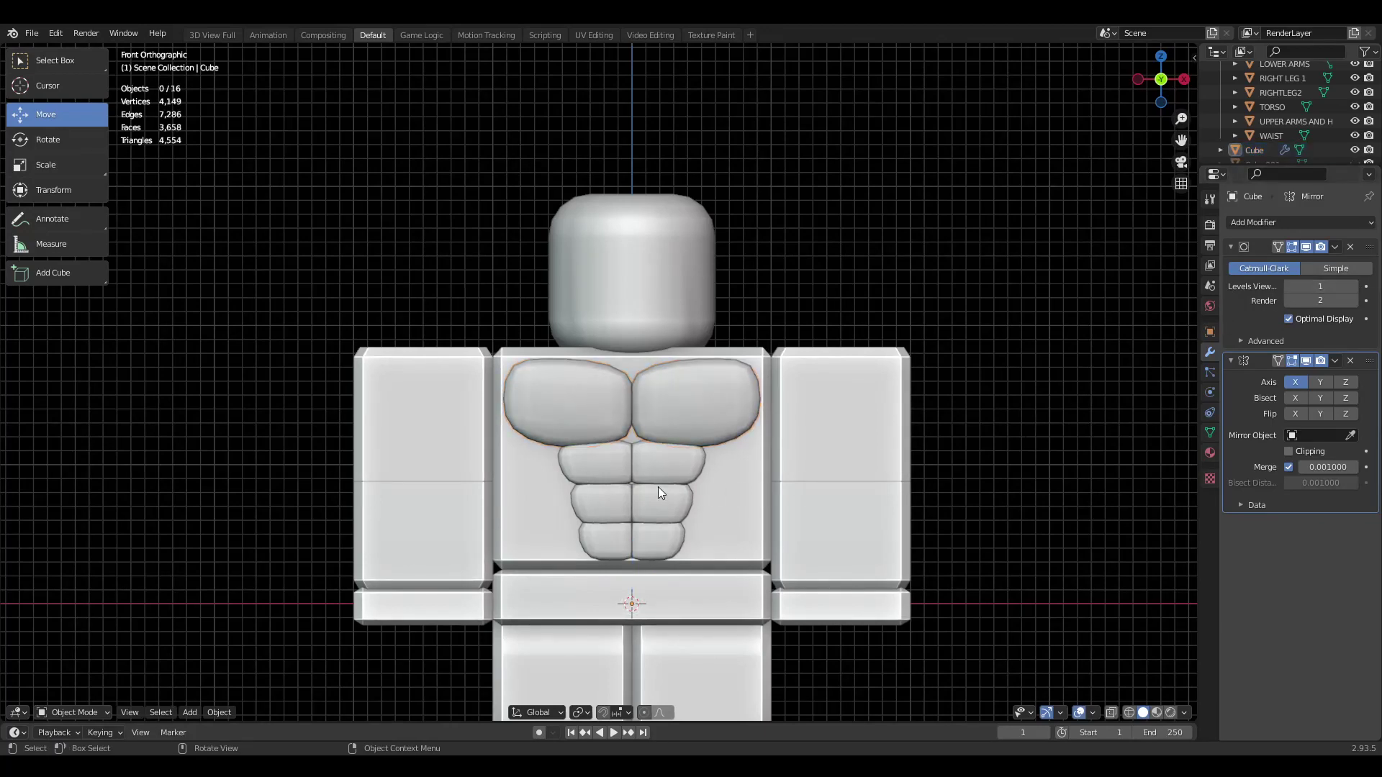
pyautogui.click(645, 467)
pyautogui.scroll(-2, 662, 440)
pyautogui.scroll(3, 664, 425)
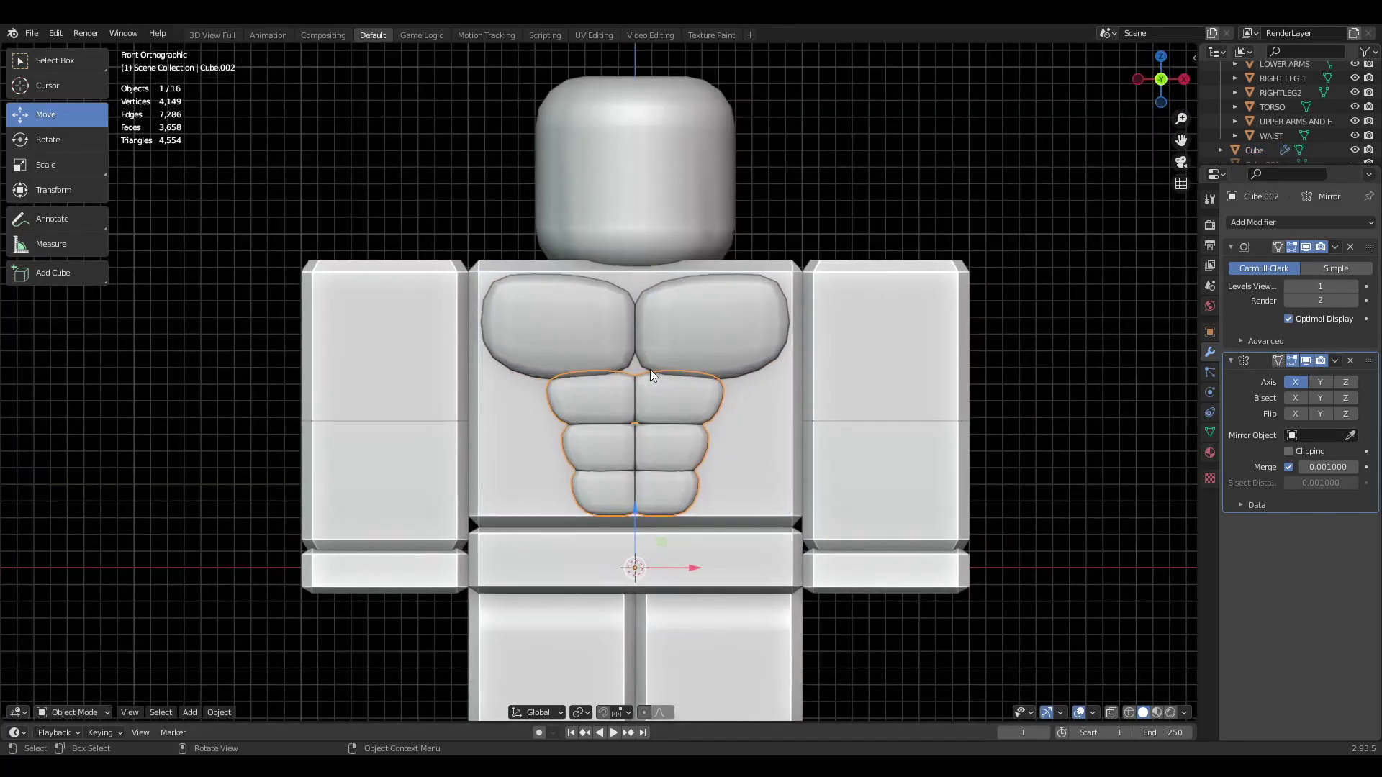
pyautogui.click(1336, 247)
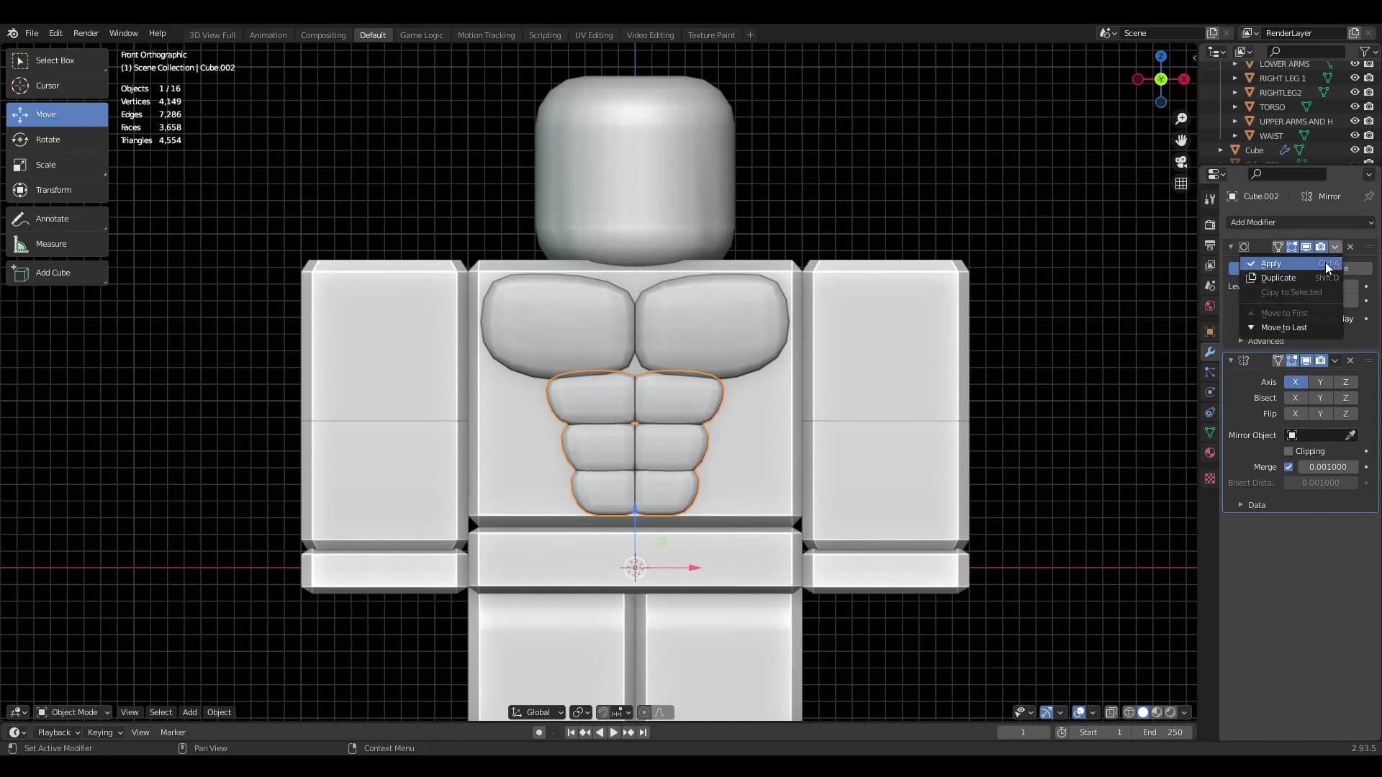
pyautogui.click(1328, 266)
pyautogui.click(1336, 247)
pyautogui.click(1325, 264)
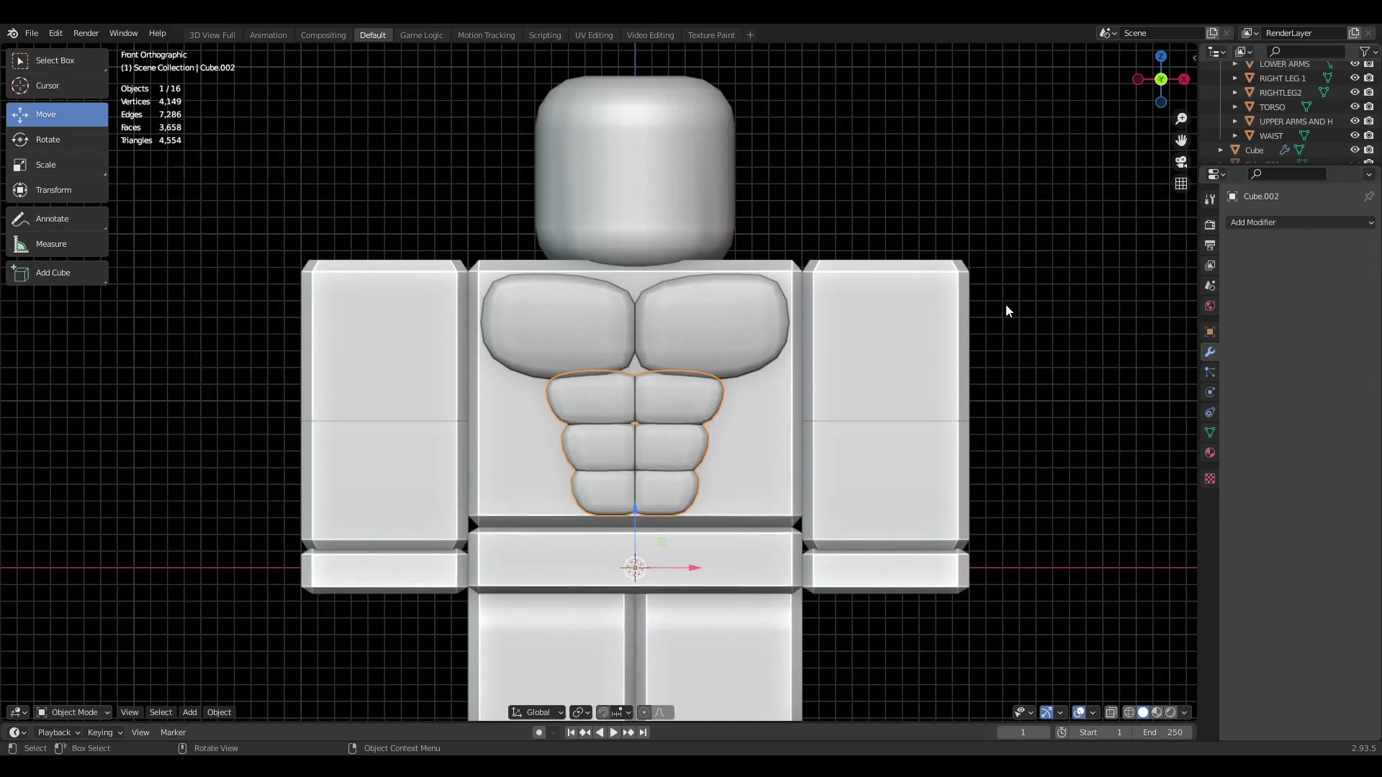
# Step: Apply both the Subdivision Surface and Mirror modifiers on the chest muscles object
pyautogui.click(684, 335)
pyautogui.click(1336, 247)
pyautogui.click(1318, 264)
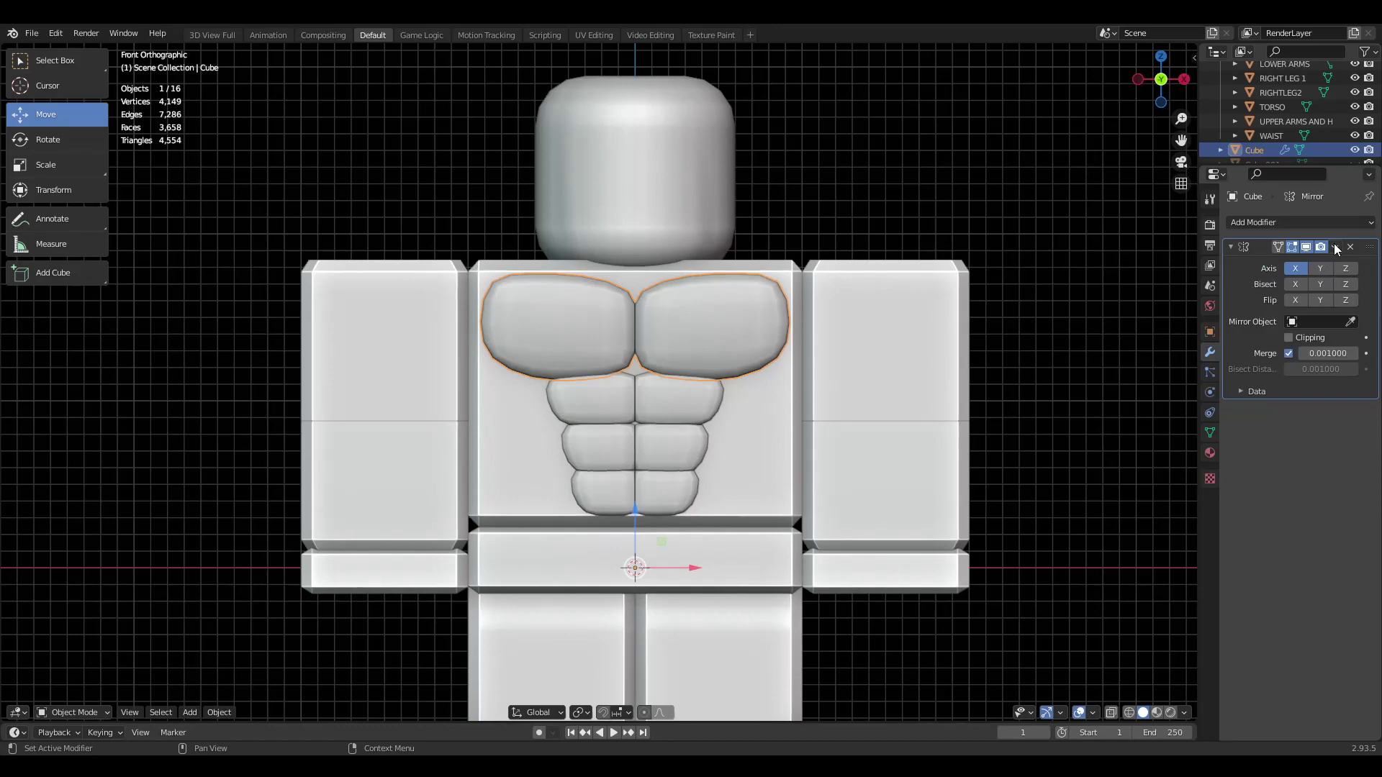
pyautogui.click(1336, 247)
pyautogui.click(1325, 265)
pyautogui.scroll(-1, 840, 465)
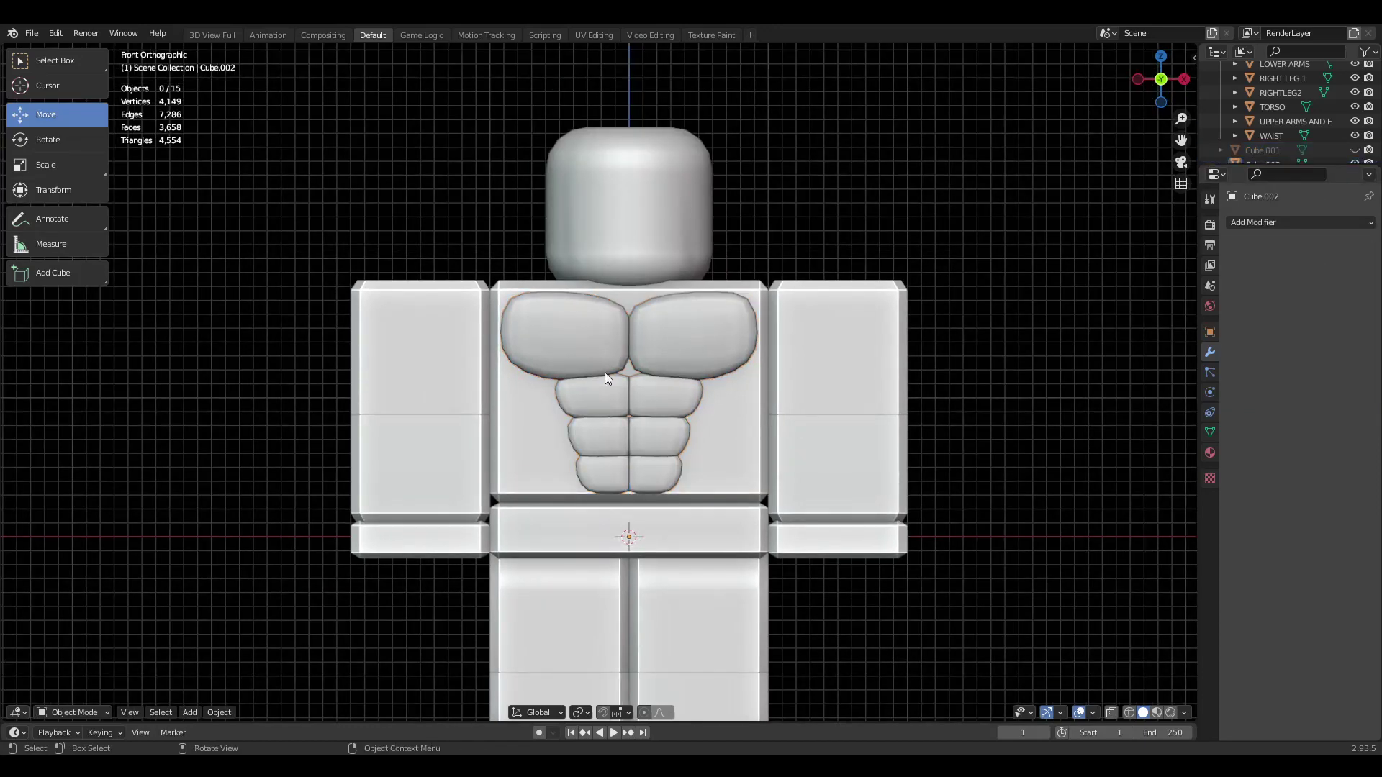
# Step: Examine the chest and abdominal muscles on the torso from the side and the front
pyautogui.scroll(-2, 605, 373)
pyautogui.keyDown('shift'); pyautogui.moveTo(657, 370); pyautogui.dragTo(653, 403, button='middle'); pyautogui.keyUp('shift')
pyautogui.moveTo(654, 403); pyautogui.dragTo(716, 439, button='middle')
pyautogui.scroll(2, 715, 439)
pyautogui.click(632, 386)
pyautogui.keyDown('alt'); pyautogui.moveTo(632, 386); pyautogui.dragTo(477, 378, button='middle'); pyautogui.keyUp('alt')
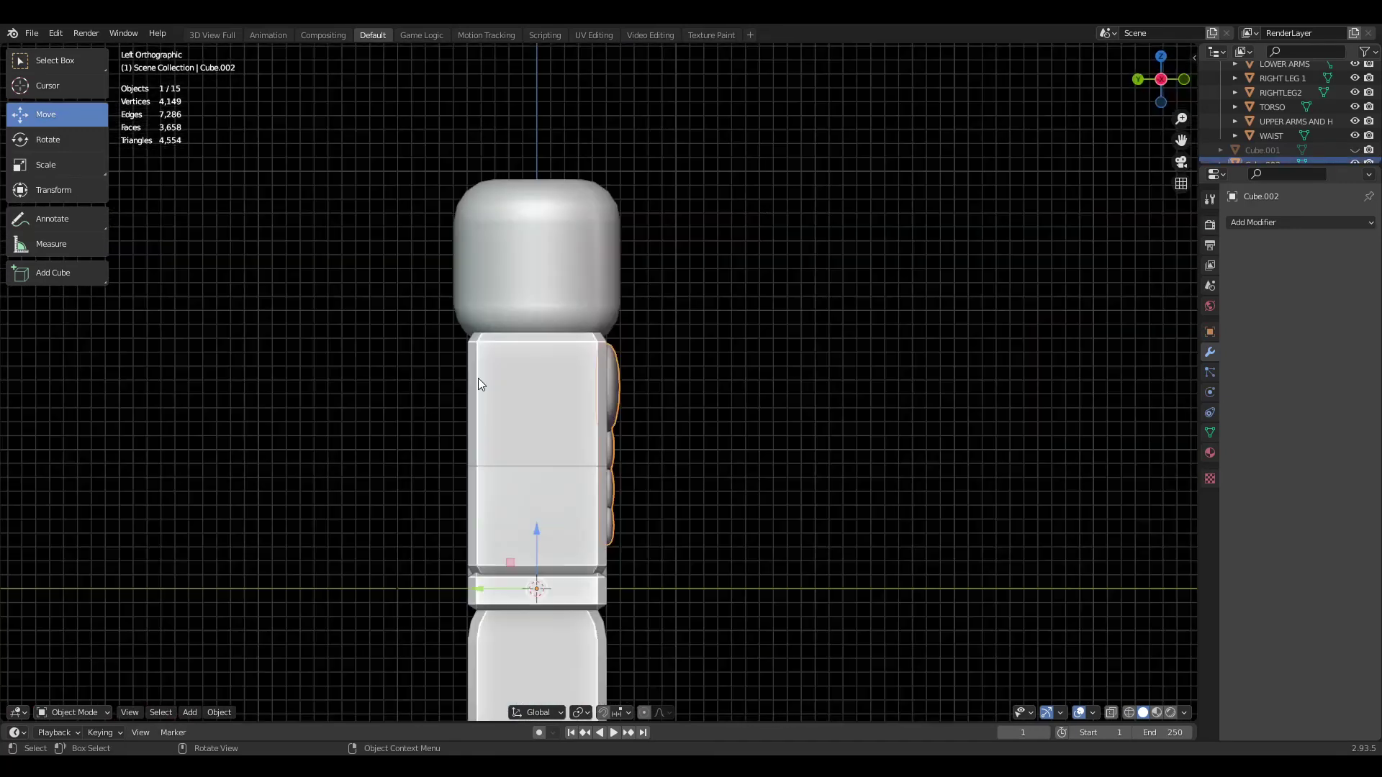
pyautogui.scroll(2, 713, 454)
pyautogui.click(717, 454)
pyautogui.keyDown('shift'); pyautogui.moveTo(717, 453); pyautogui.dragTo(672, 372, button='middle'); pyautogui.keyUp('shift')
pyautogui.scroll(1, 646, 370)
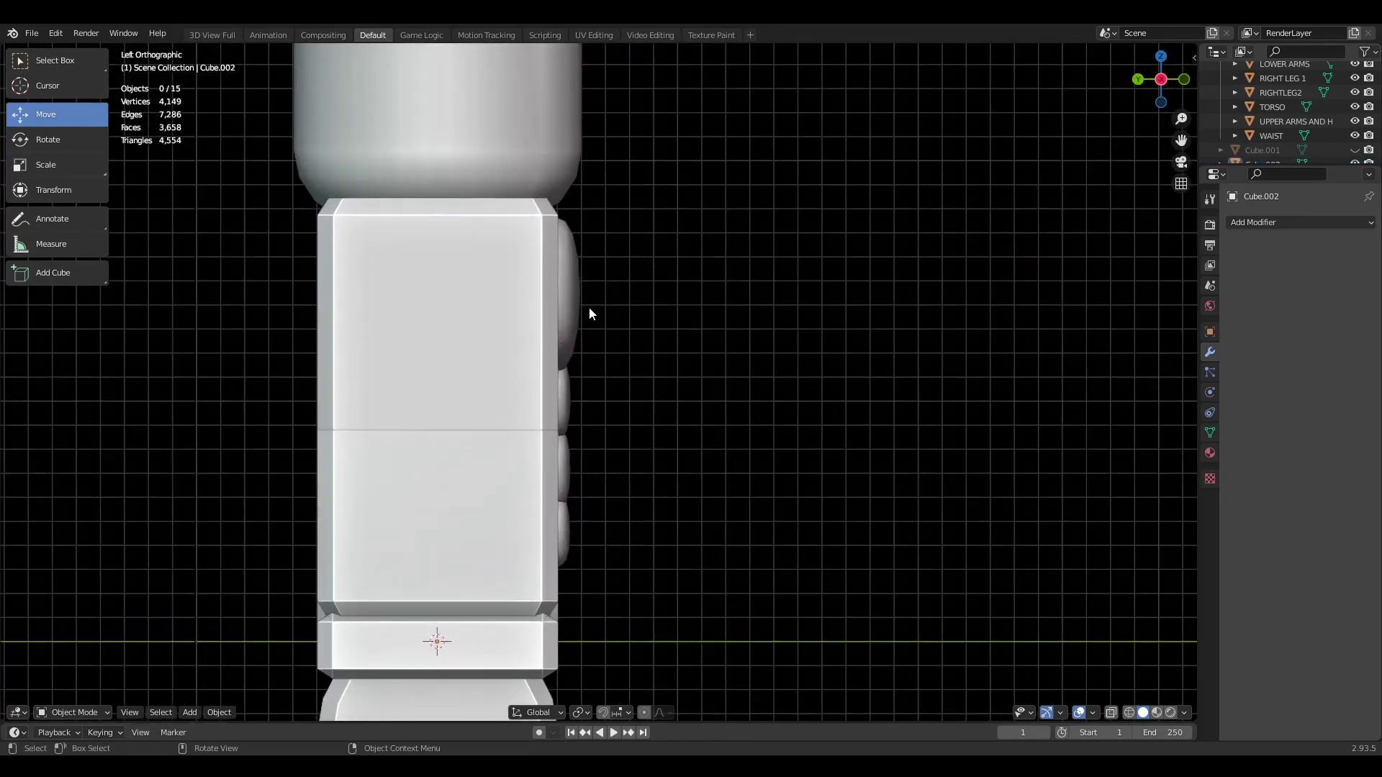
pyautogui.press('KP_1')
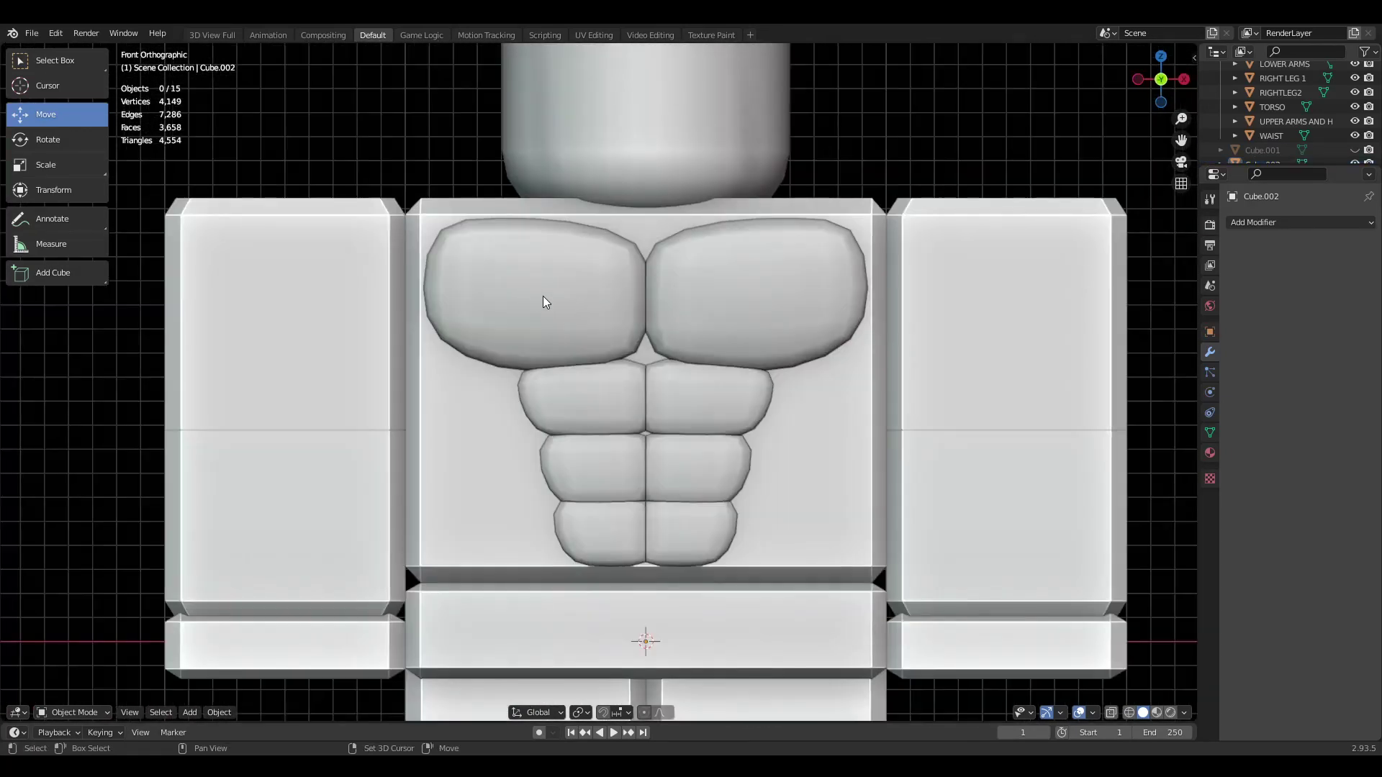
pyautogui.keyDown('shift'); pyautogui.moveTo(543, 296); pyautogui.dragTo(538, 360, button='middle'); pyautogui.keyUp('shift')
pyautogui.scroll(-3, 542, 364)
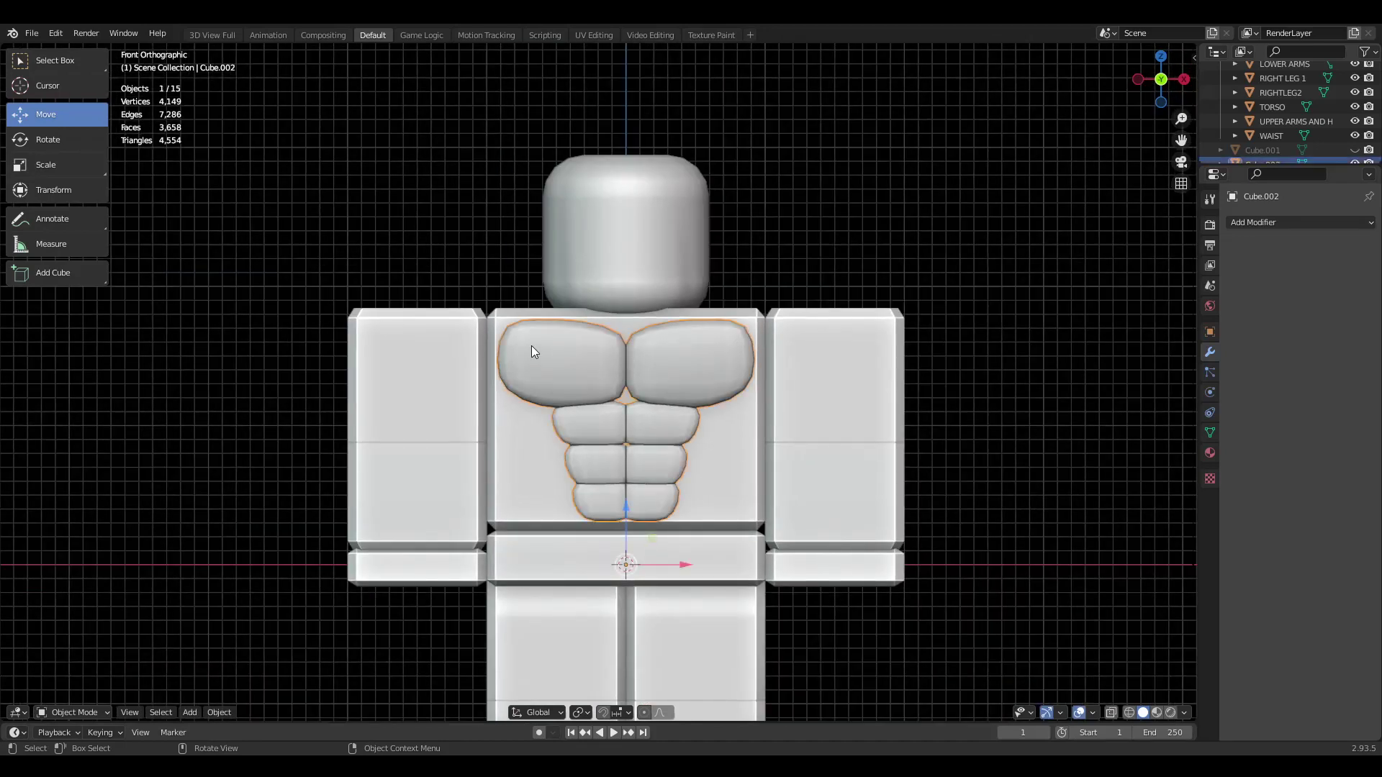
# Step: Apply the location transform to the combined muscles object and expand the operation's options
pyautogui.hotkey('ctrl', 'a')
pyautogui.click(456, 275)
pyautogui.click(198, 687)
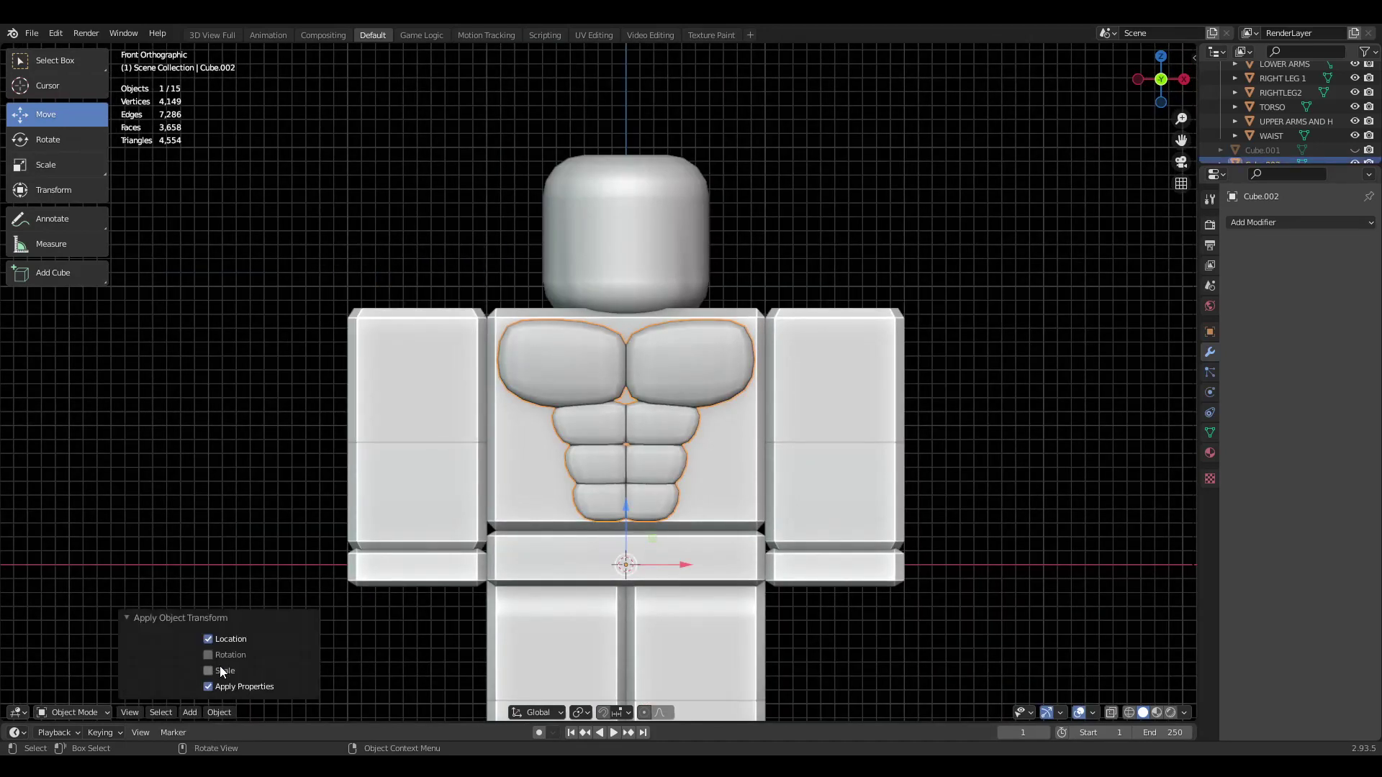